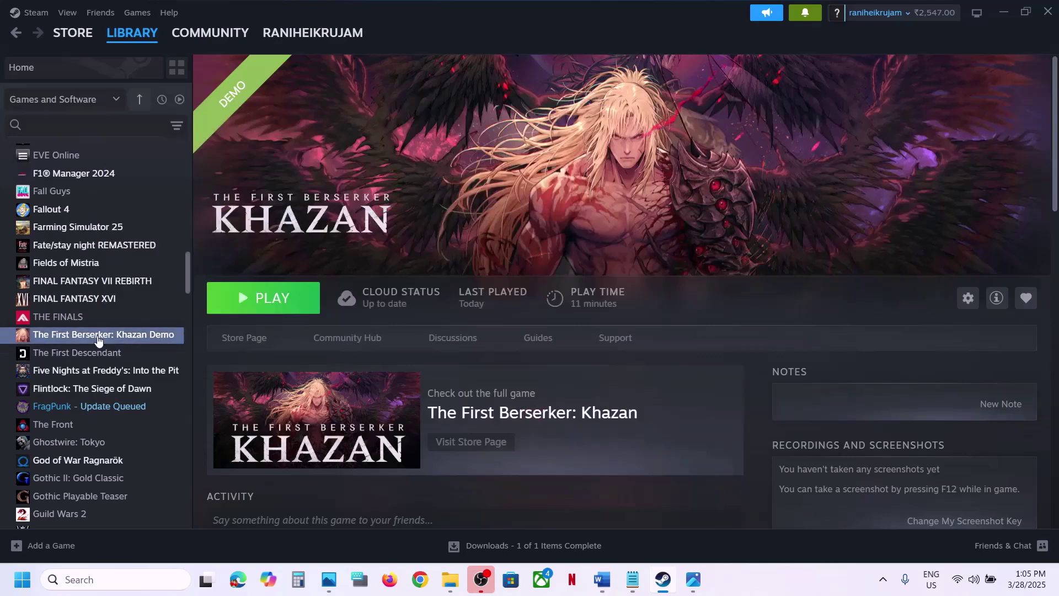
Step: Browse the local installation files of The First Berserker: Khazan Demo from the game library
right_click(98, 337)
mouse_move(138, 419)
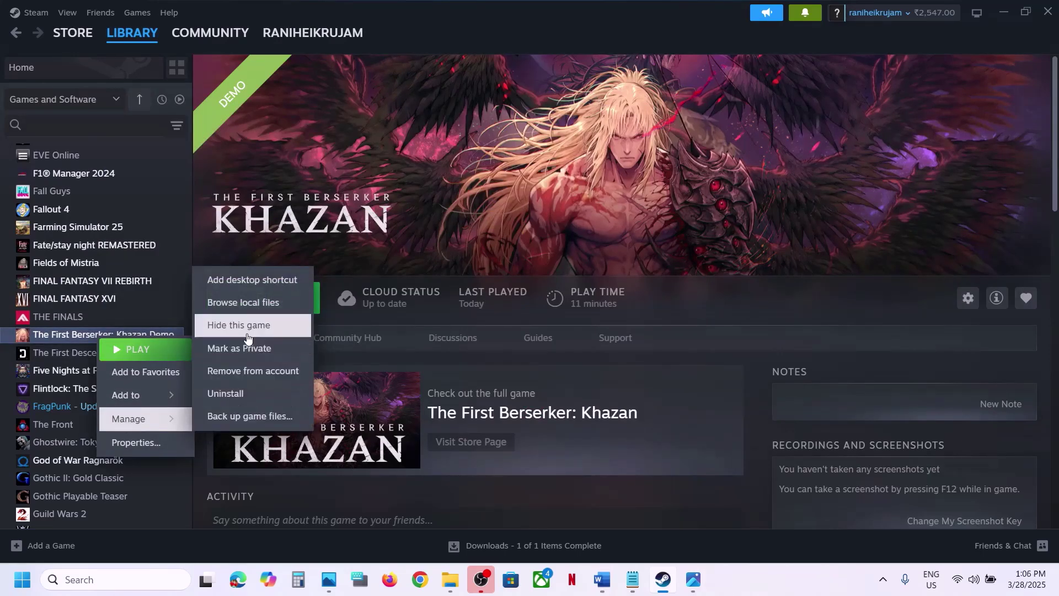
click(241, 302)
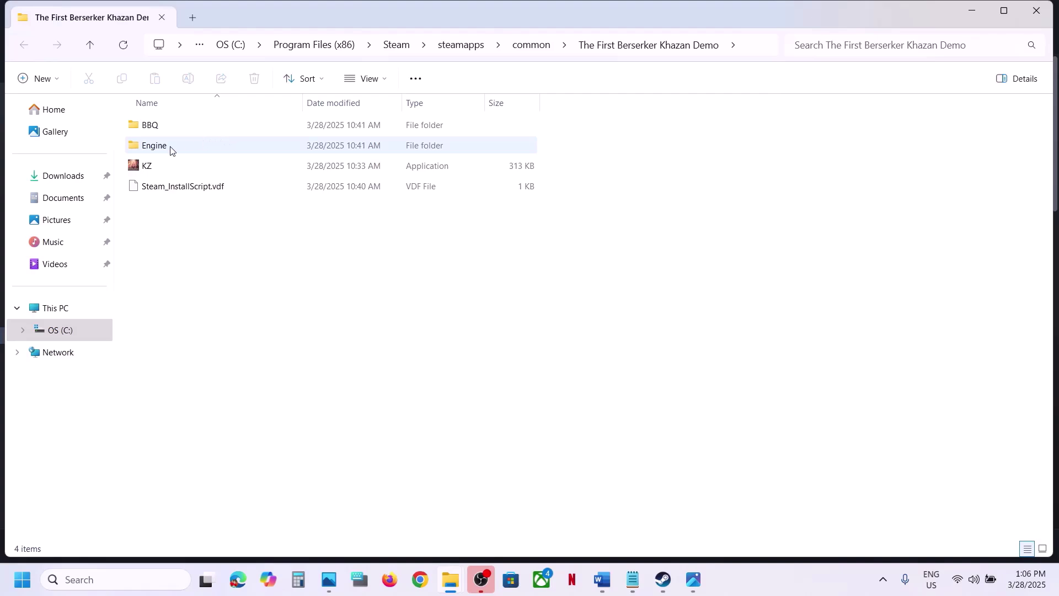
Step: Go to the Engine\Plugins\Runtime\Nvidia\Streamline\Binaries\ThirdParty\Win64 folder inside the game's installation folder
double_click(171, 146)
double_click(164, 188)
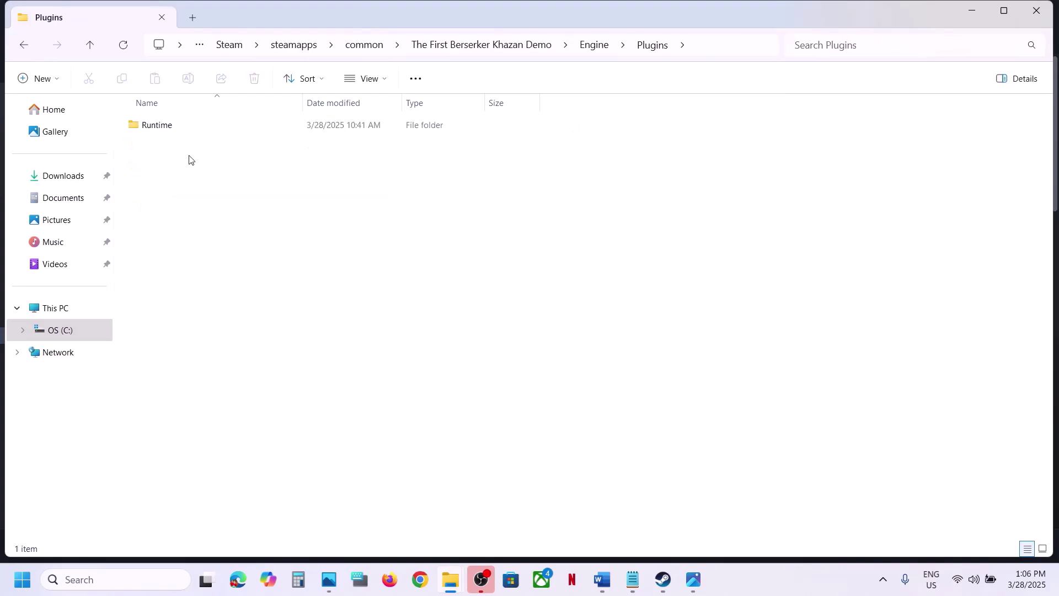
double_click(190, 125)
click(168, 147)
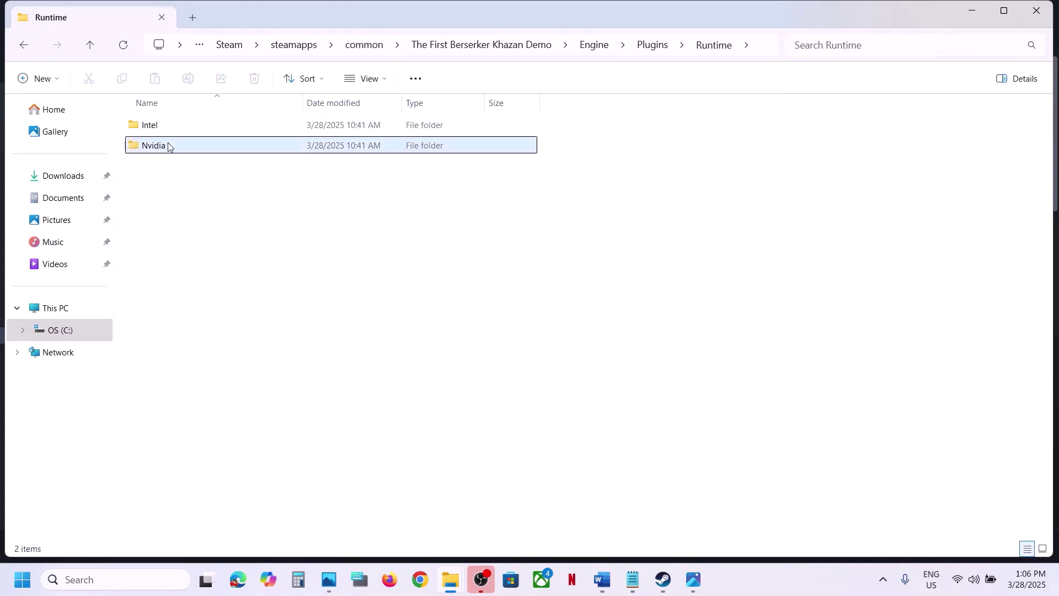
double_click(168, 146)
double_click(180, 172)
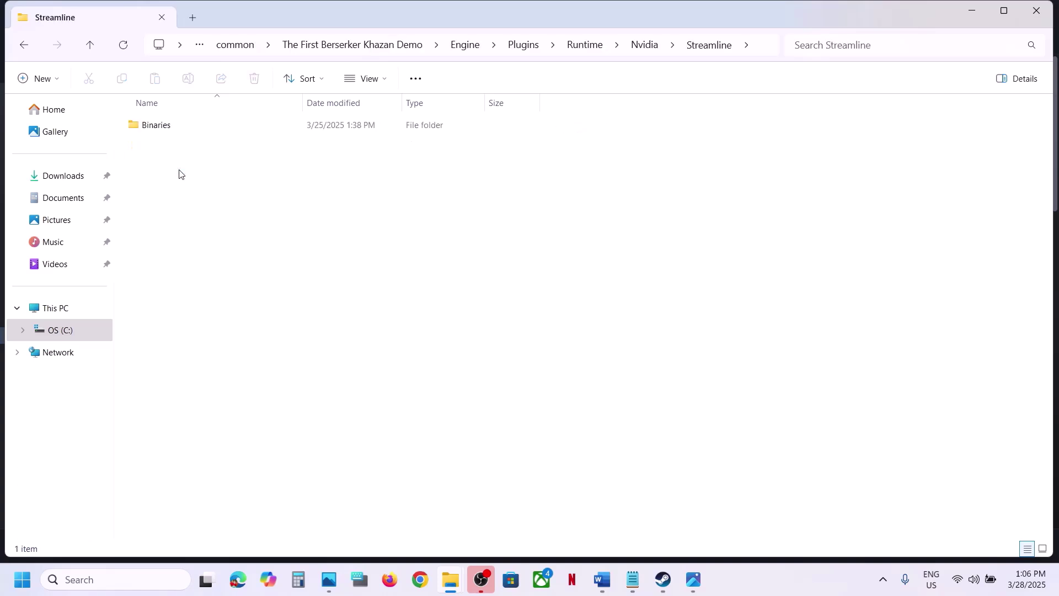
double_click(169, 132)
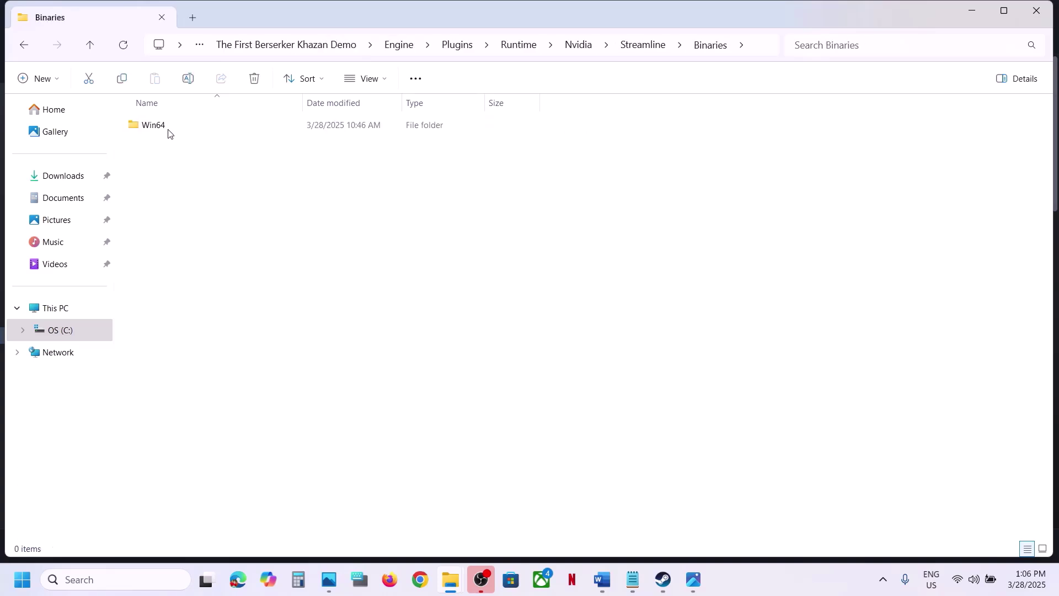
double_click(168, 132)
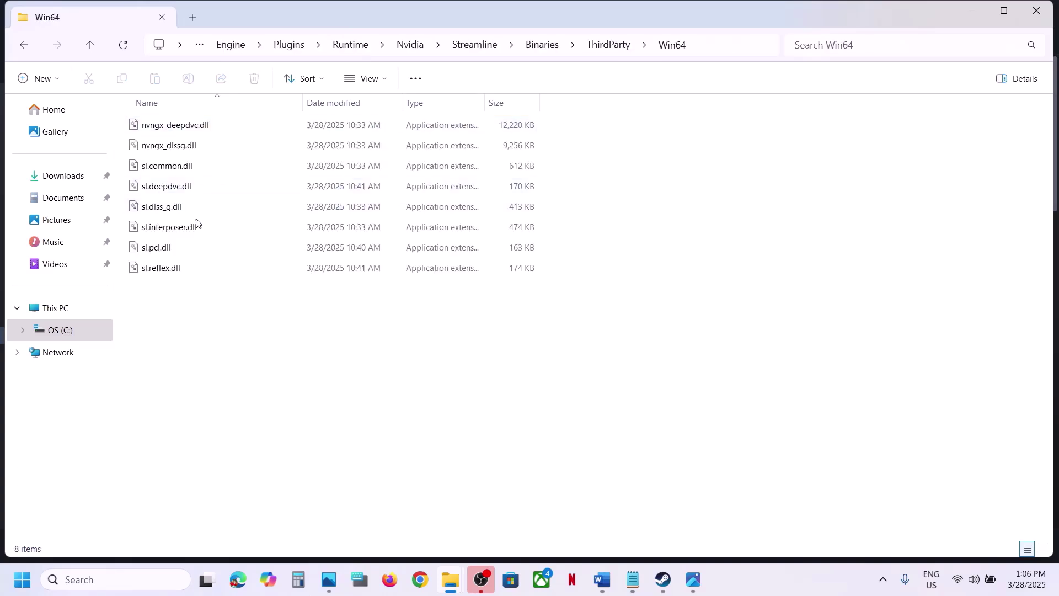
Step: Copy sl.pcl.dll from the Win64 folder and paste a backup of it onto the desktop
click(159, 249)
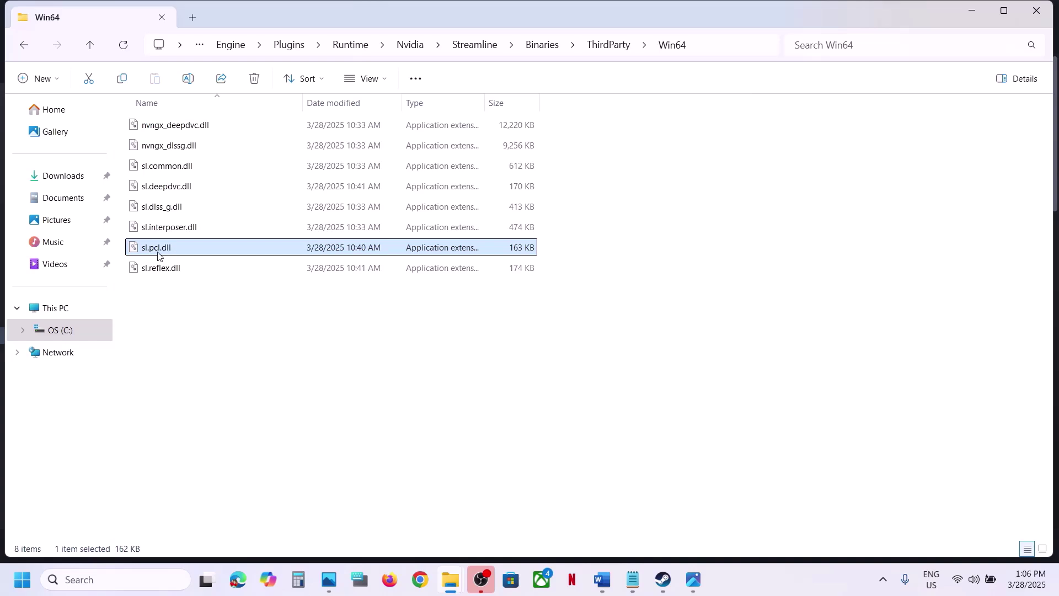
mouse_move(177, 256)
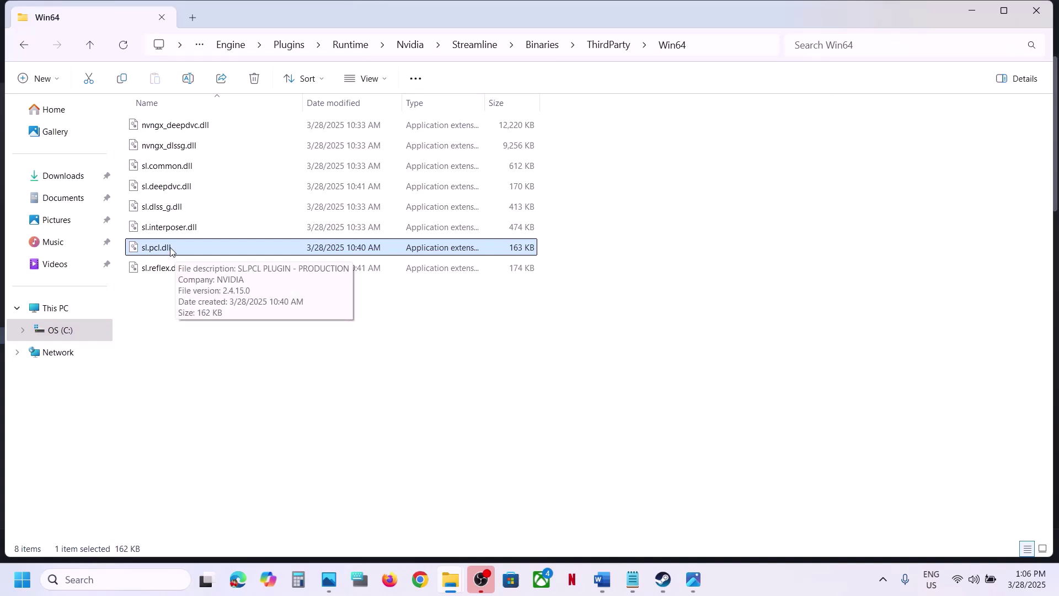
right_click(171, 249)
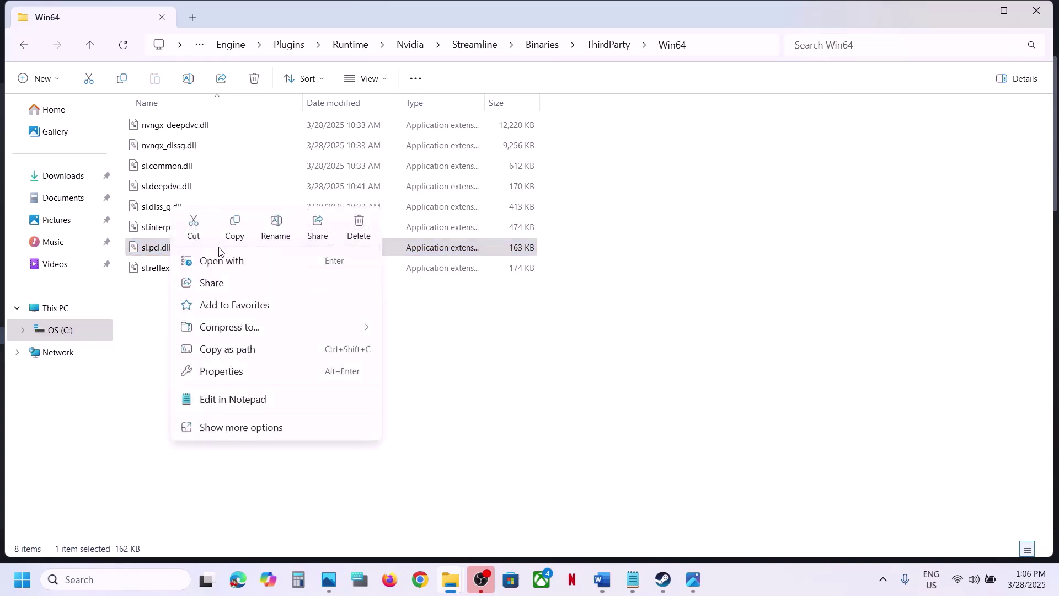
click(240, 227)
key(super+d)
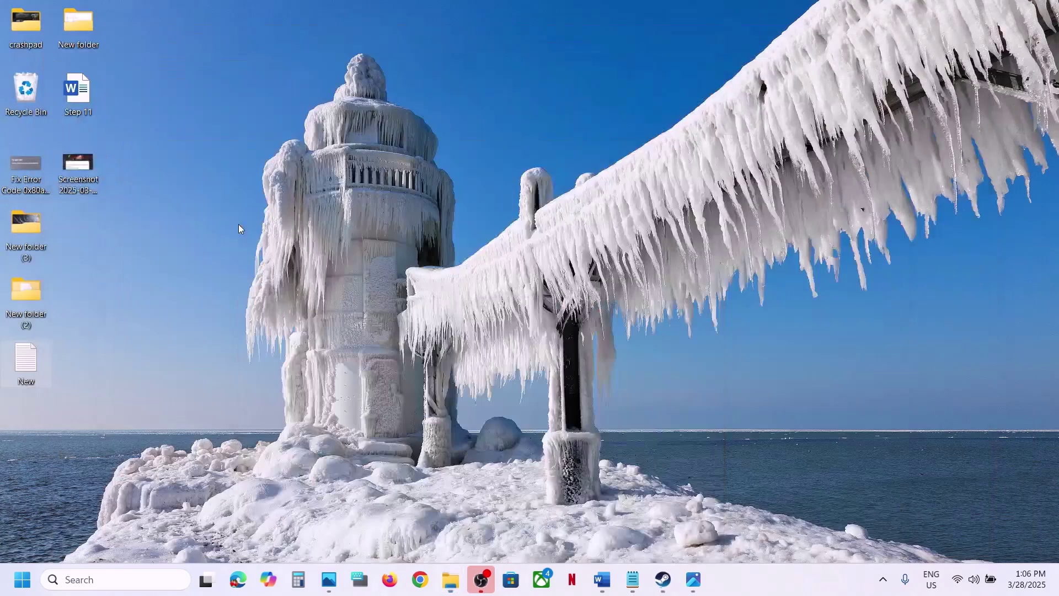
key(ctrl+v)
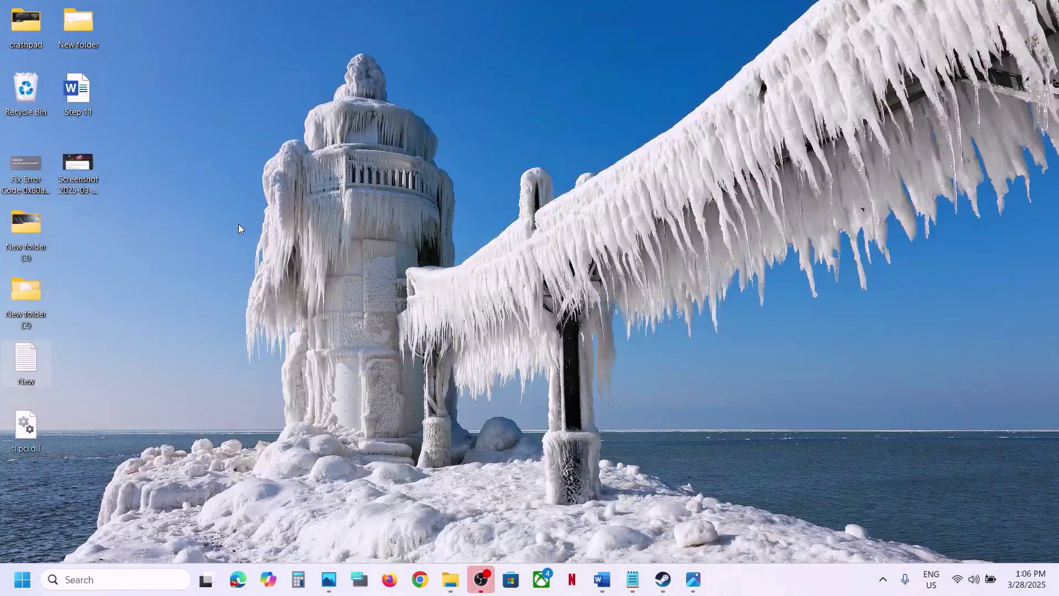
click(42, 419)
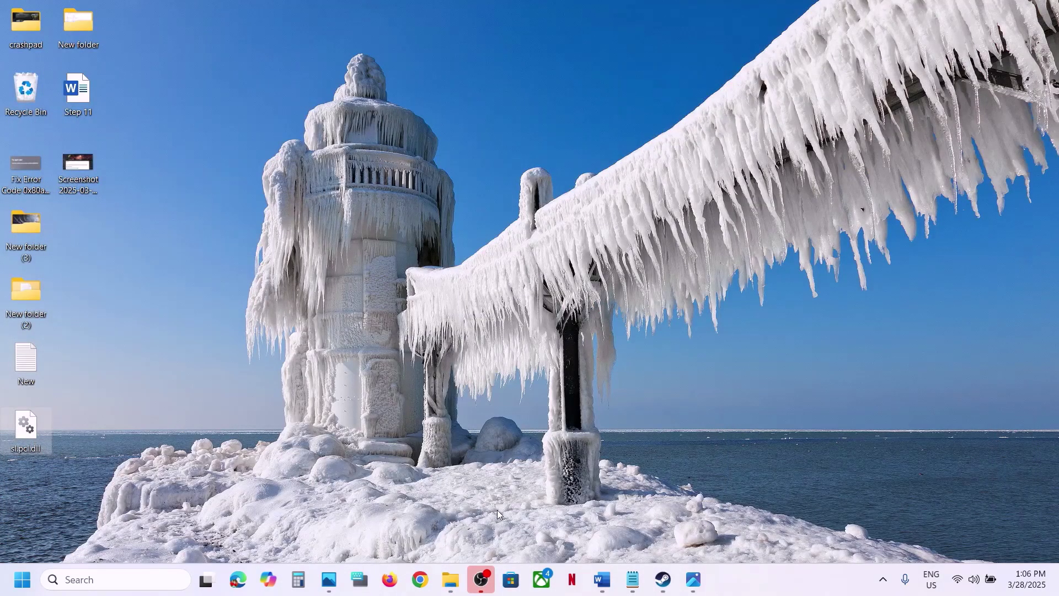
Step: Return to the game's Win64 folder and rename sl.pcl.dll as sl.pcl.dll.old
mouse_move(448, 583)
click(515, 533)
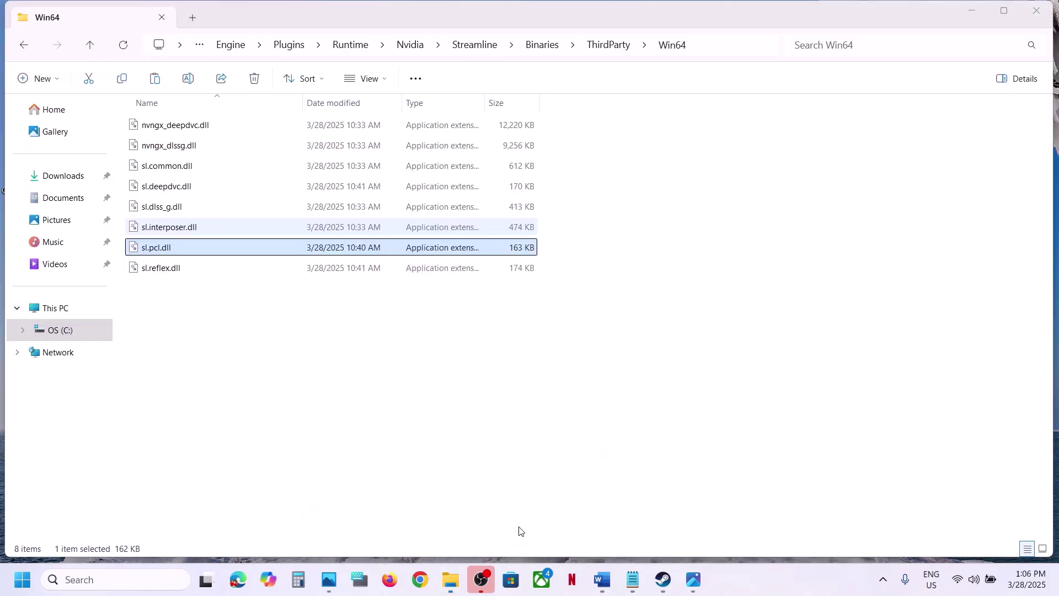
right_click(167, 249)
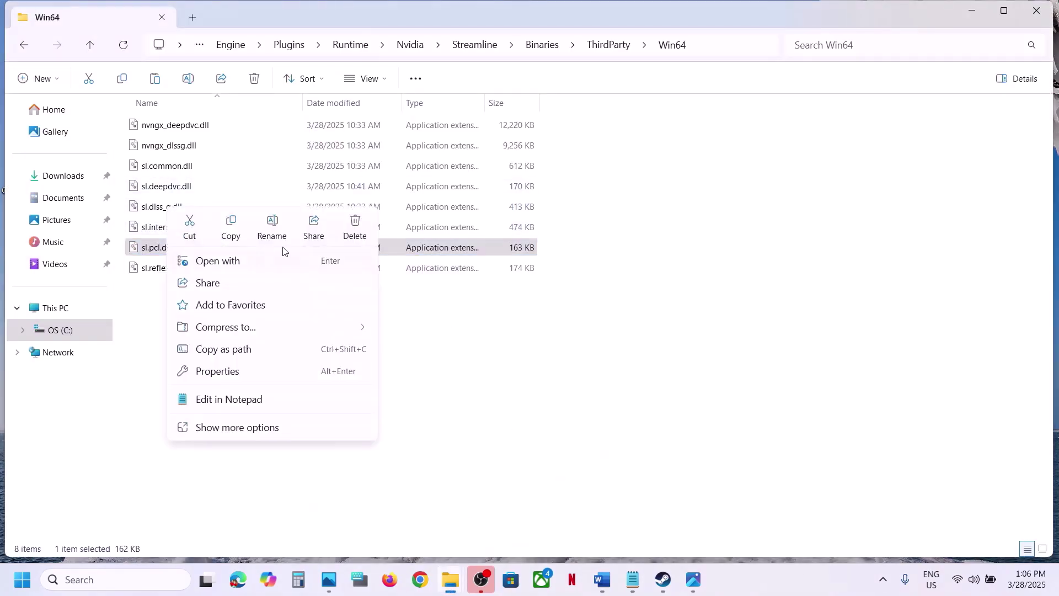
click(272, 224)
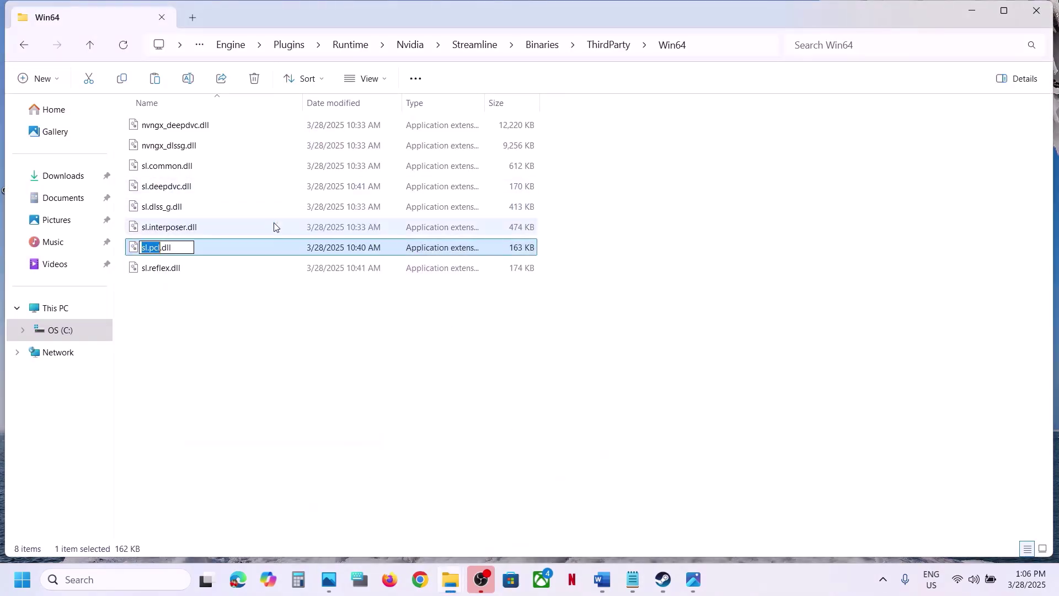
click(189, 245)
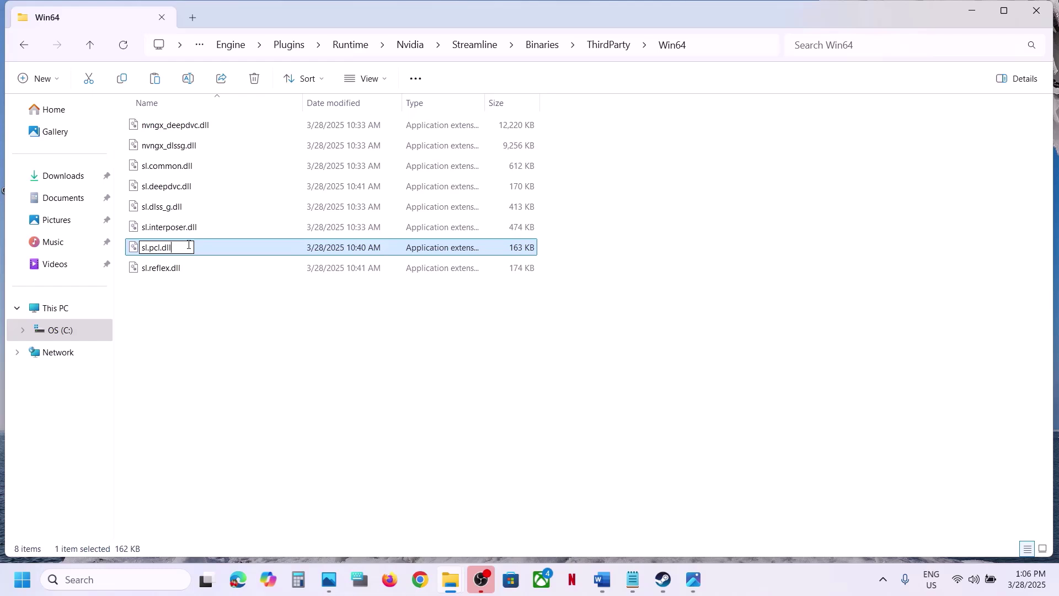
text(.old)
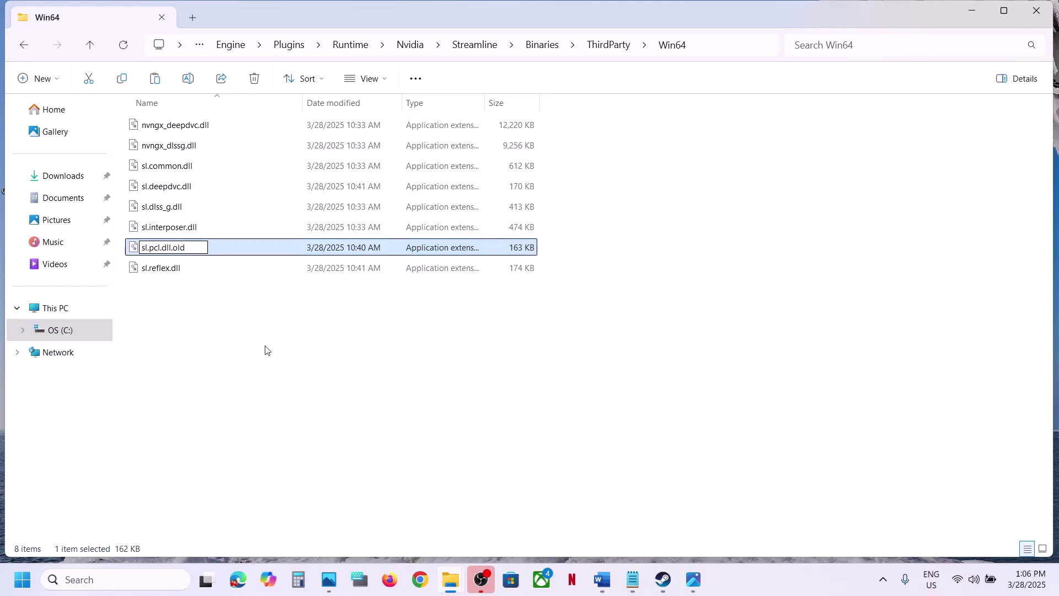
click(243, 293)
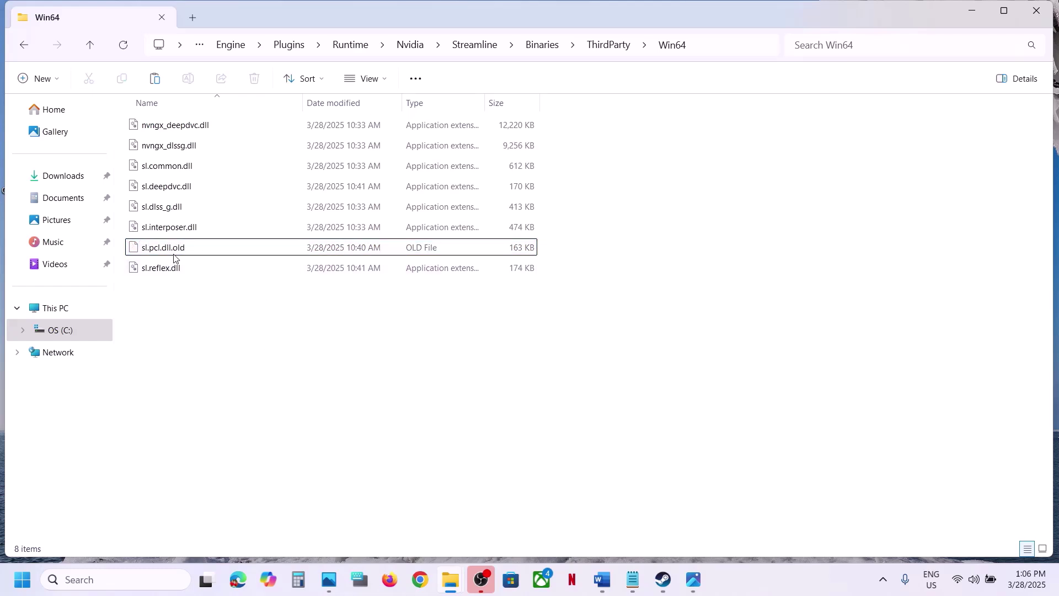
Step: Switch to the Step 11 document in Word, maximize it and select the Nvidia driver download link under Step 2 for copying
click(673, 580)
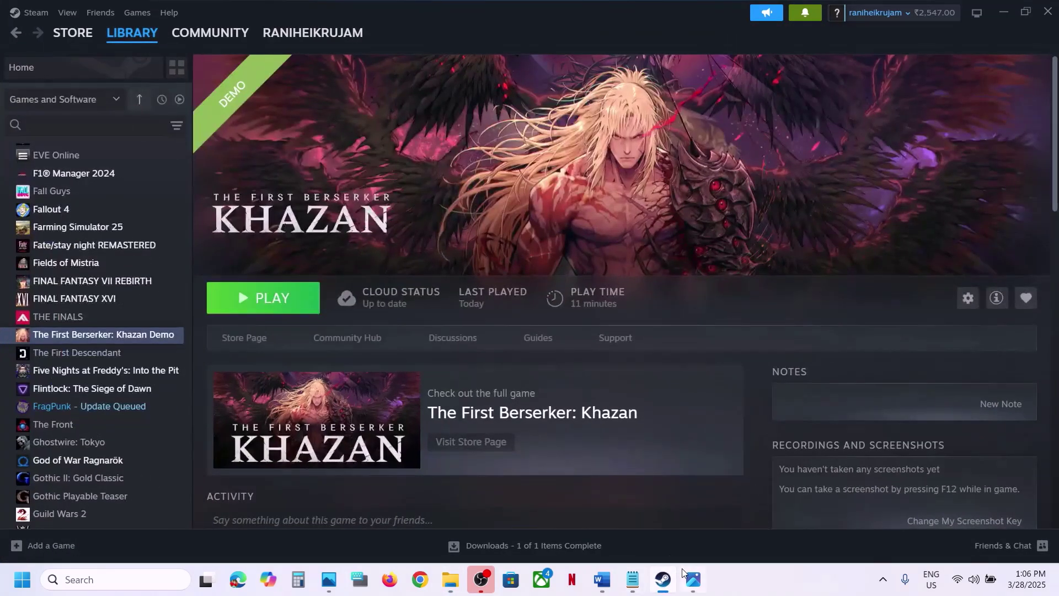
click(602, 579)
scroll(405, 343, down, 3)
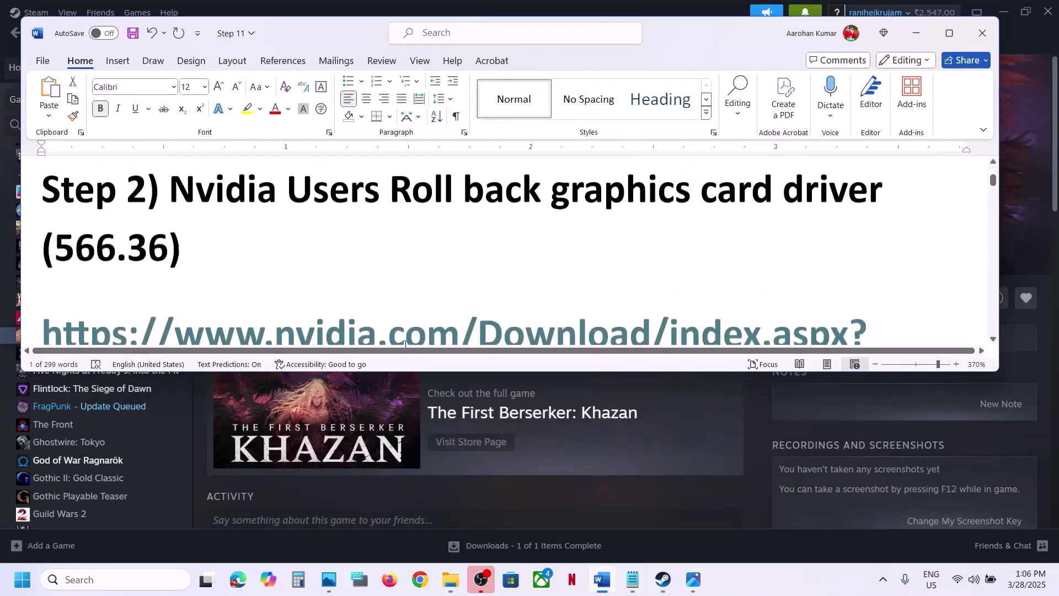
click(949, 33)
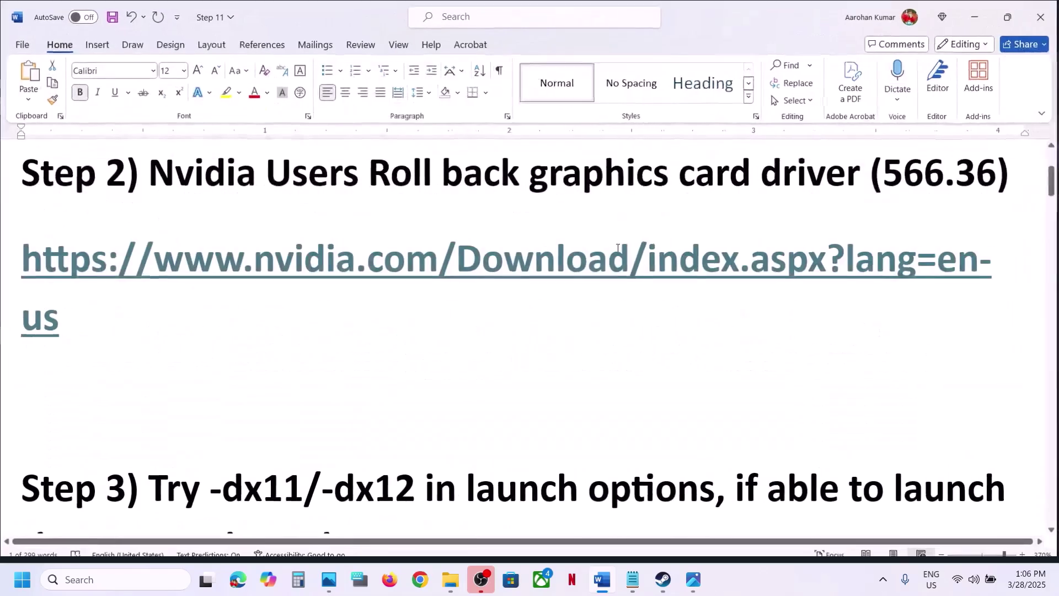
scroll(267, 405, down, 1)
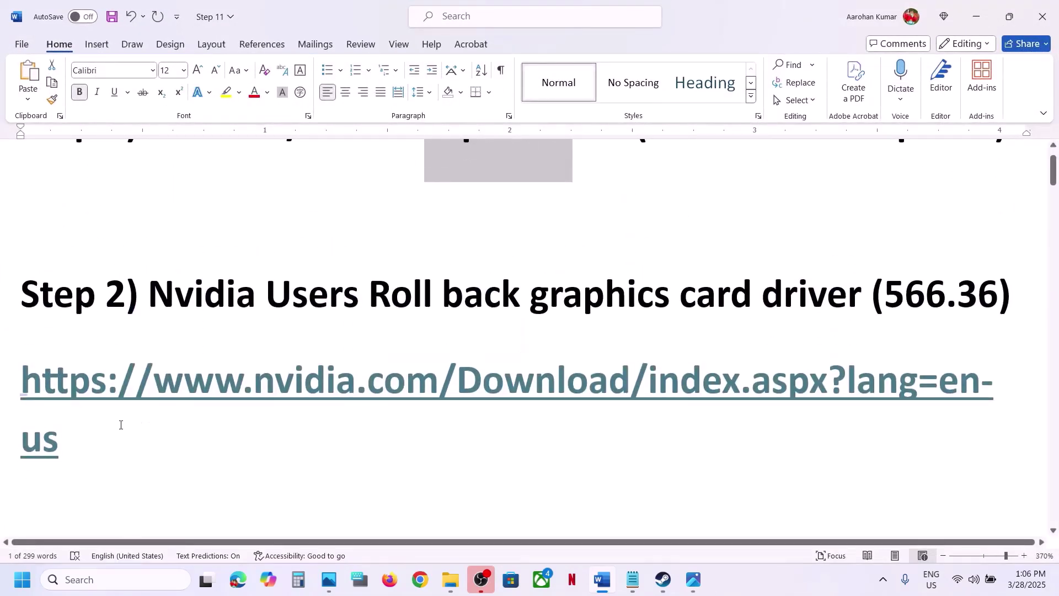
triple_click(104, 434)
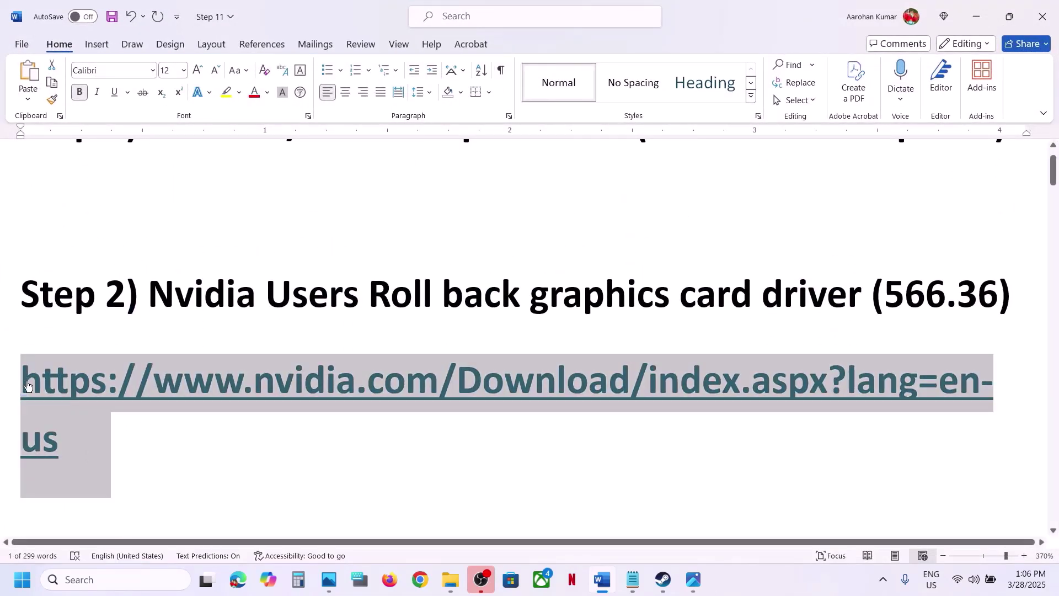
Step: Open the copied Nvidia link in Chrome and find drivers for the preset GeForce RTX 3050 Laptop GPU on Windows 11
click(431, 583)
key(ctrl+v)
key(Return)
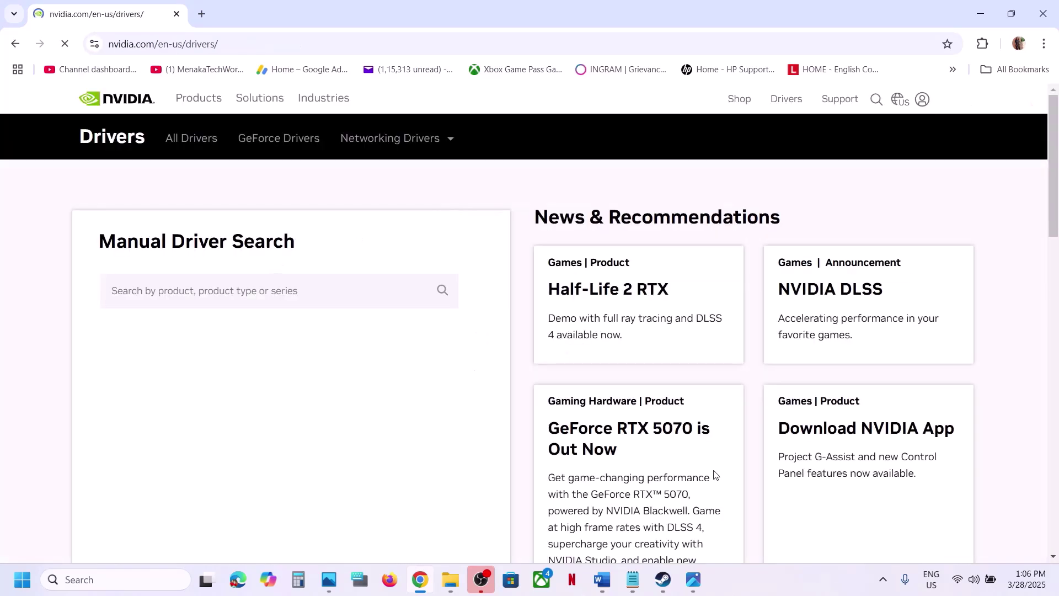
scroll(339, 348, down, 3)
scroll(294, 333, down, 2)
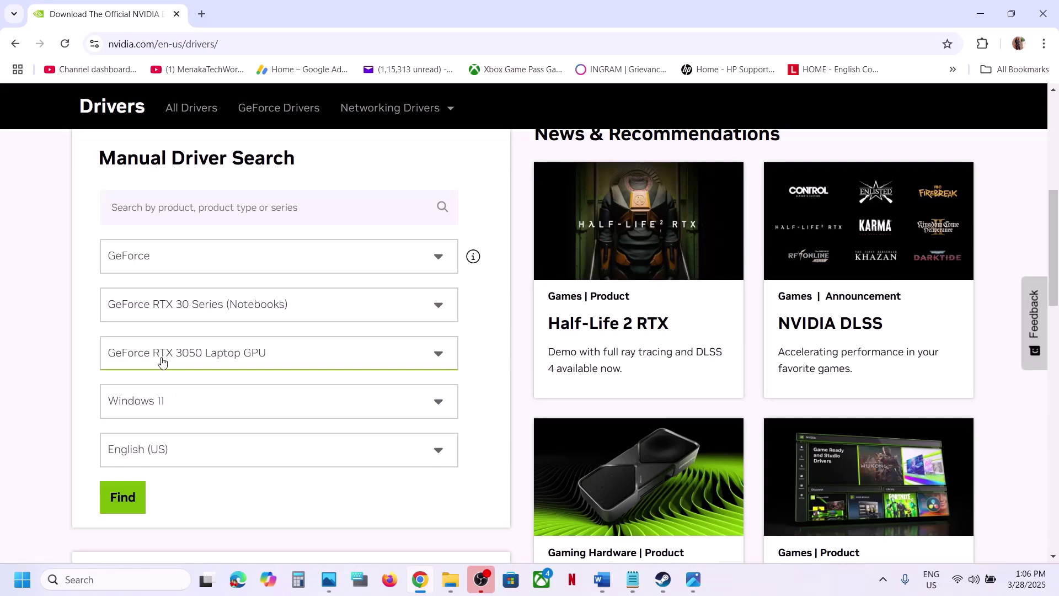
click(120, 496)
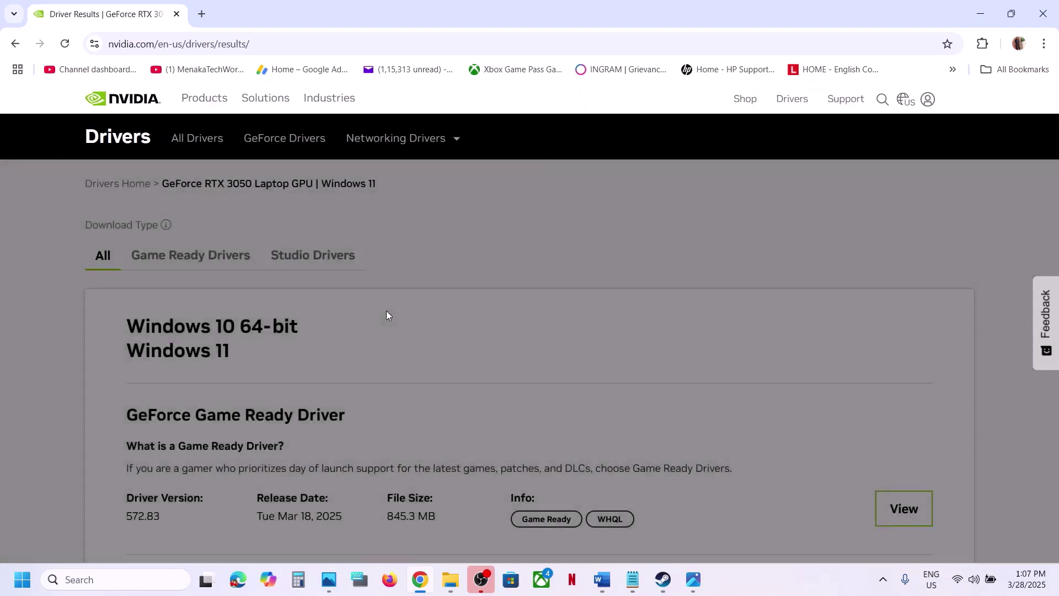
Step: Check the version number of the latest GeForce Game Ready Driver in the results and highlight it
scroll(386, 315, down, 1)
scroll(387, 315, down, 1)
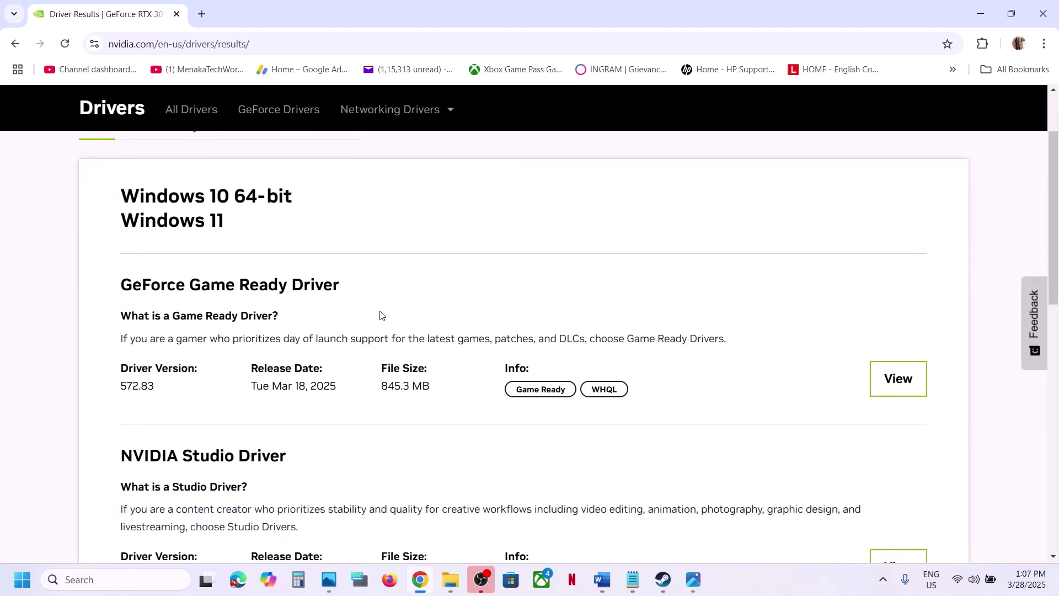
mouse_move(117, 388)
mouse_down()
mouse_move(172, 386)
mouse_move(121, 385)
mouse_up()
click(172, 386)
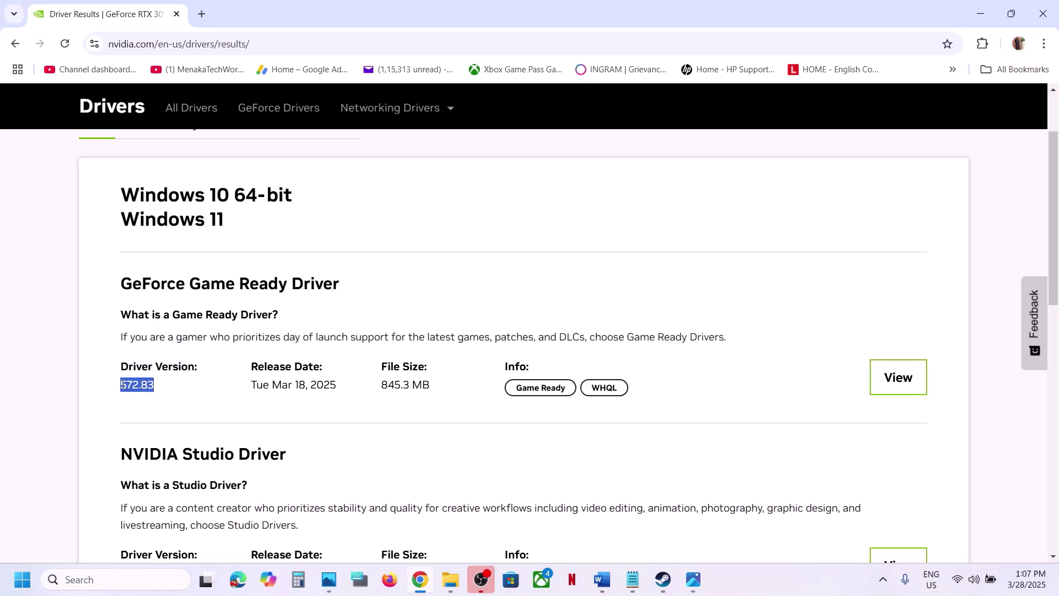
Step: Expand the list of more driver versions and highlight version 566.36 of the GeForce Game Ready Driver released Dec 05, 2024
scroll(165, 397, down, 4)
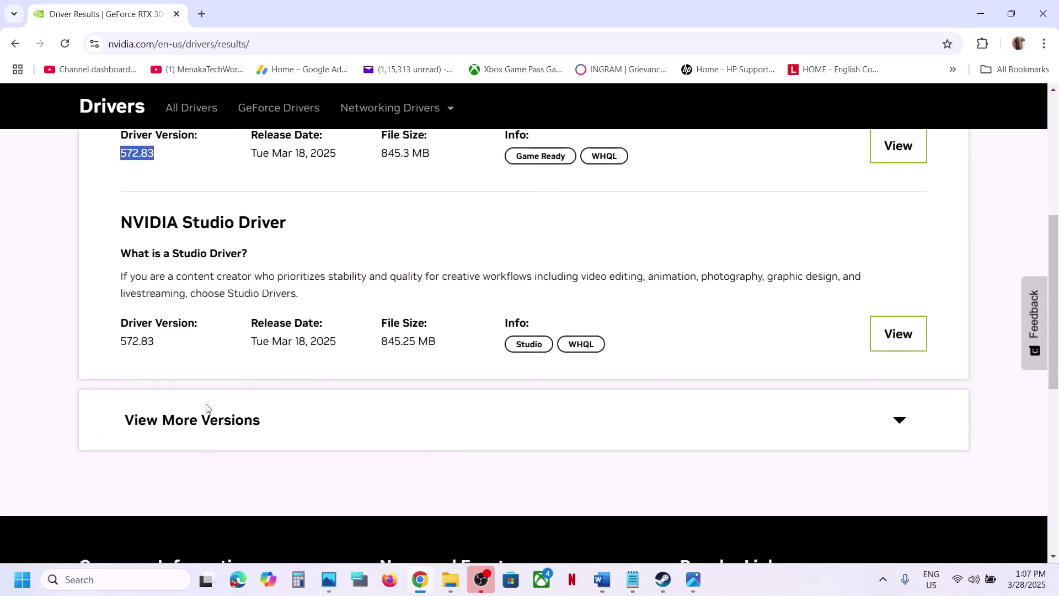
click(207, 421)
scroll(207, 429, down, 5)
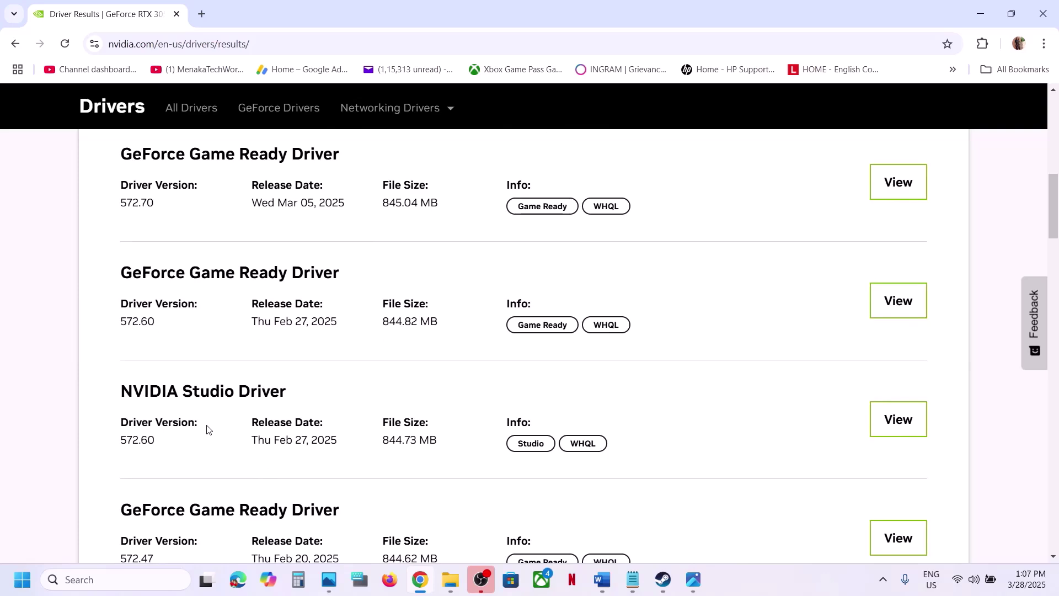
scroll(184, 331, up, 2)
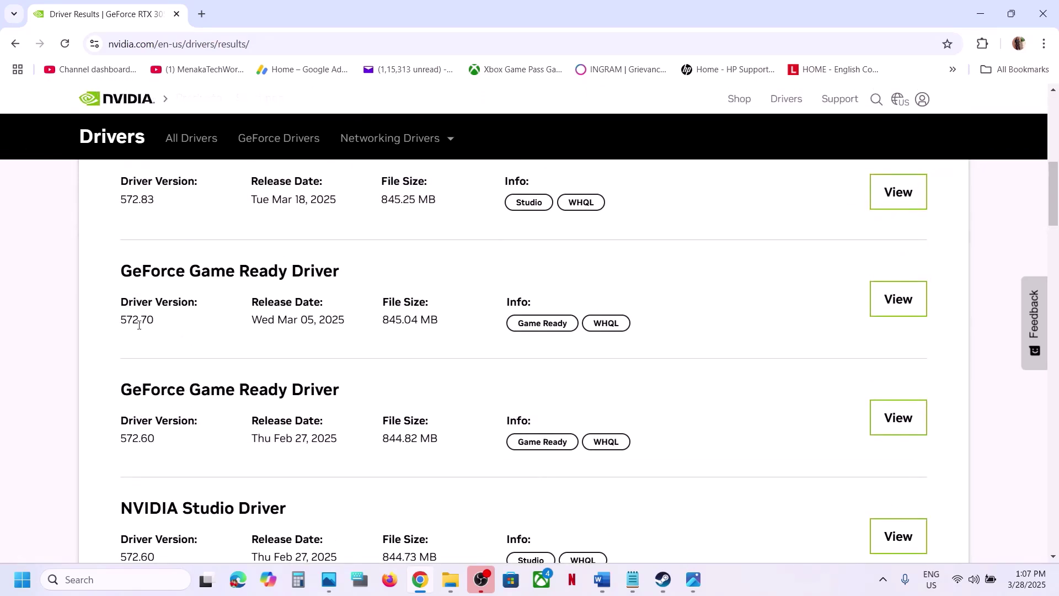
scroll(184, 376, down, 15)
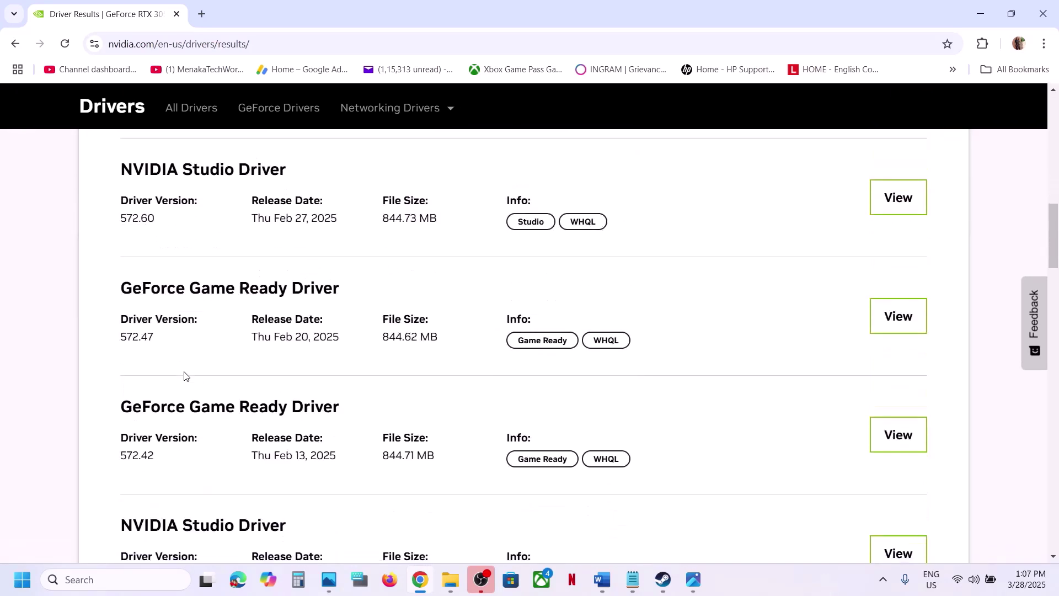
scroll(185, 375, down, 2)
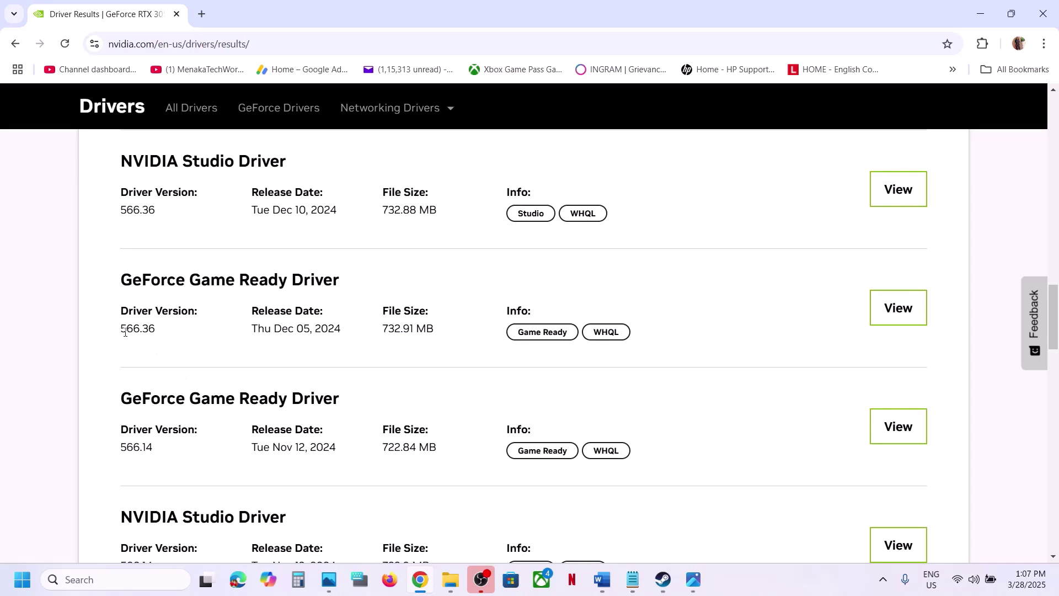
mouse_move(121, 309)
mouse_down()
mouse_move(155, 329)
mouse_move(120, 329)
mouse_up()
click(155, 330)
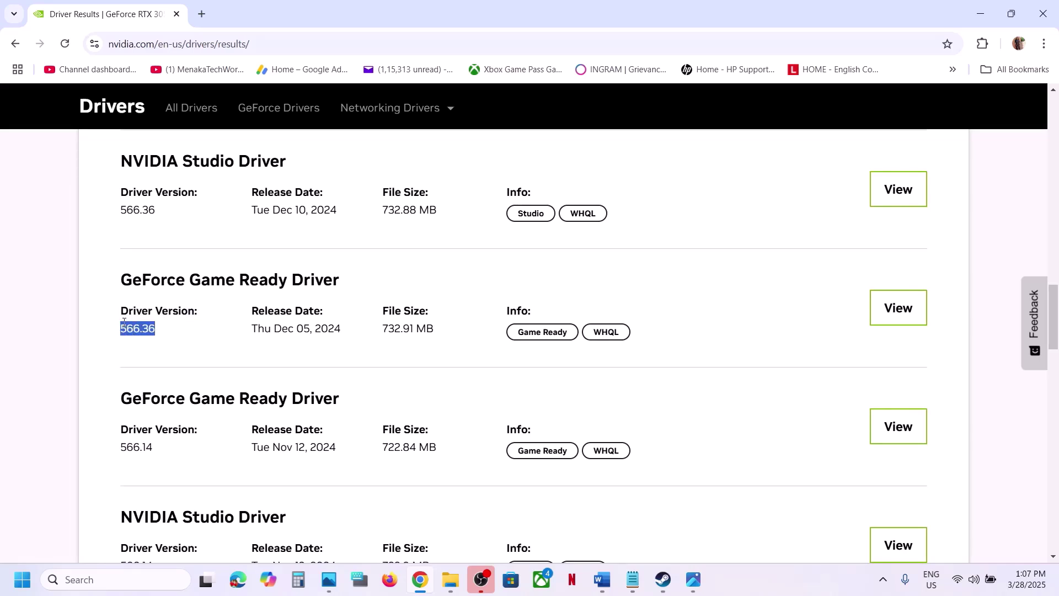
Step: Download GeForce Game Ready Driver 566.36 and run the downloaded package, extracting the driver files to the default folder
click(895, 316)
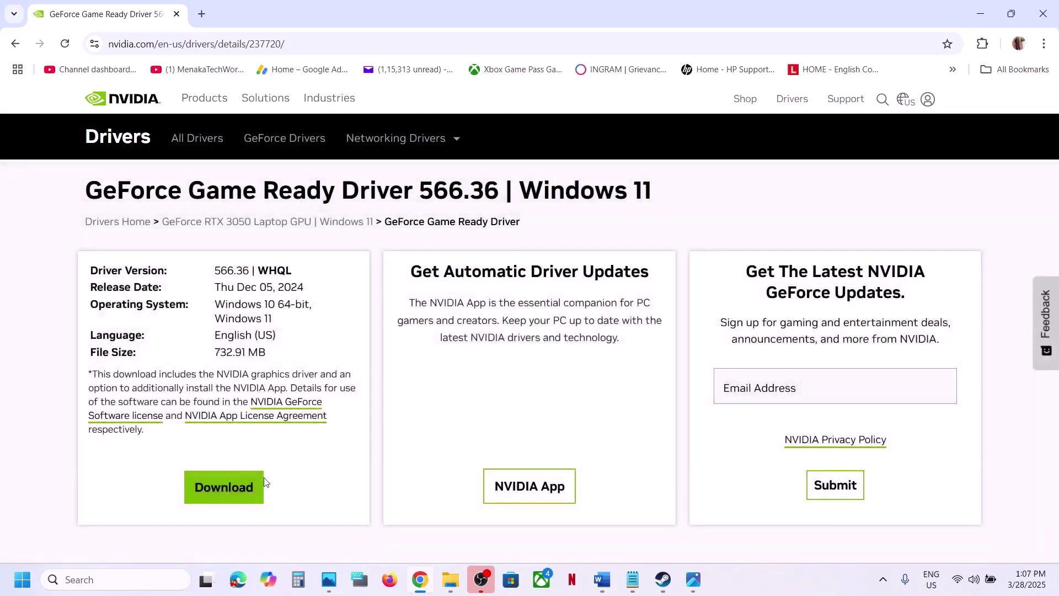
click(236, 488)
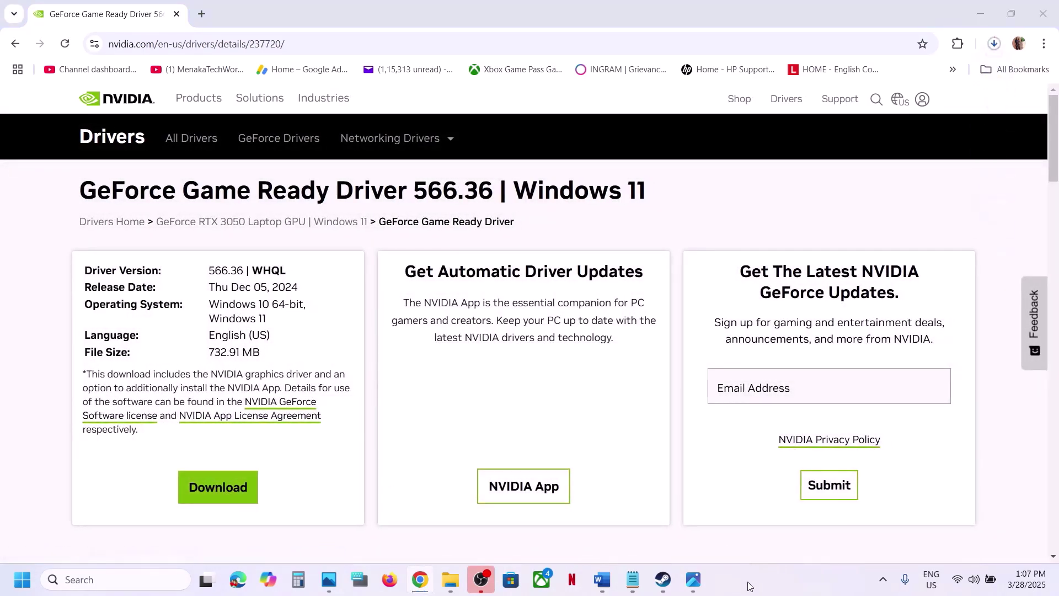
click(991, 49)
click(880, 117)
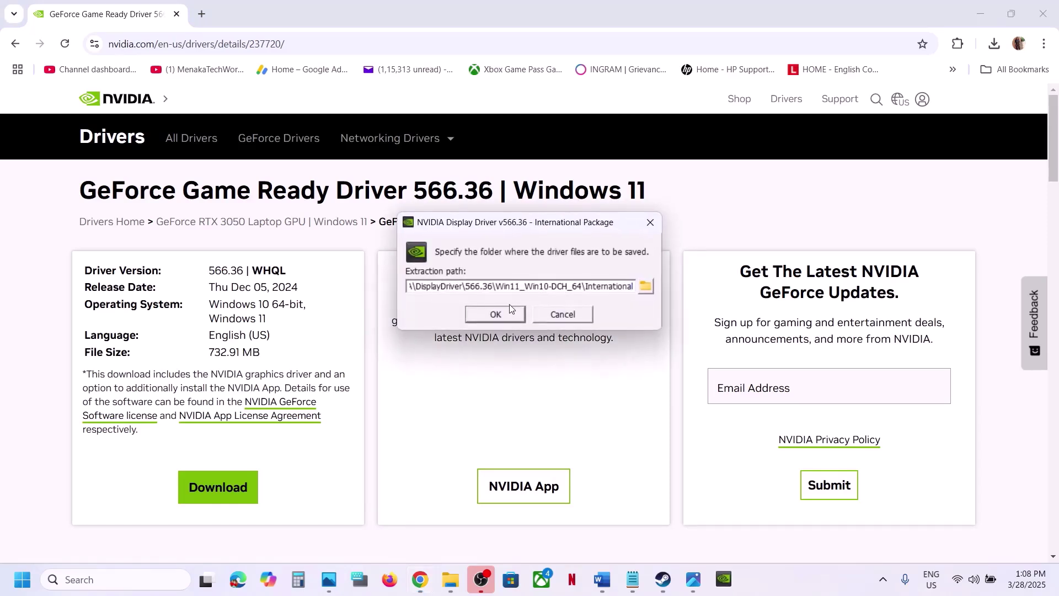
click(502, 314)
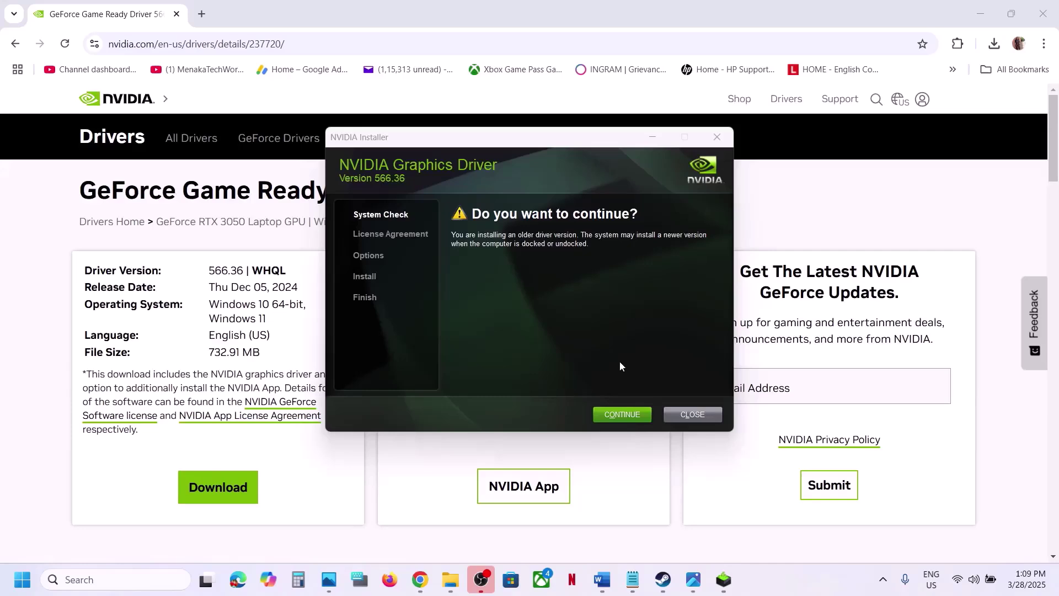
Step: Continue with the older driver version, accept the license agreement and choose a custom installation with Perform a clean installation enabled
click(631, 413)
scroll(573, 364, down, 10)
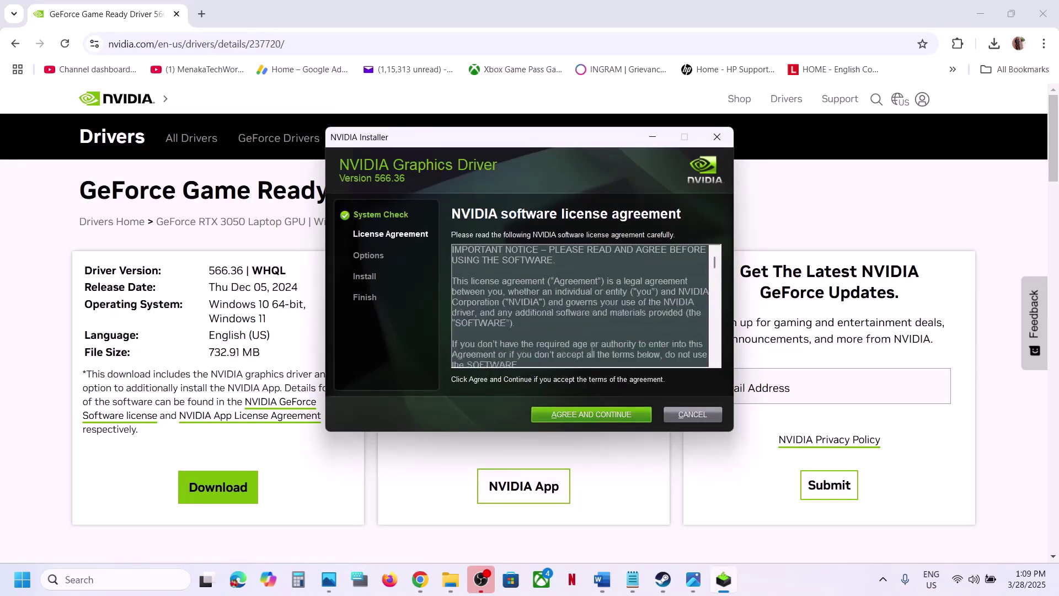
click(616, 420)
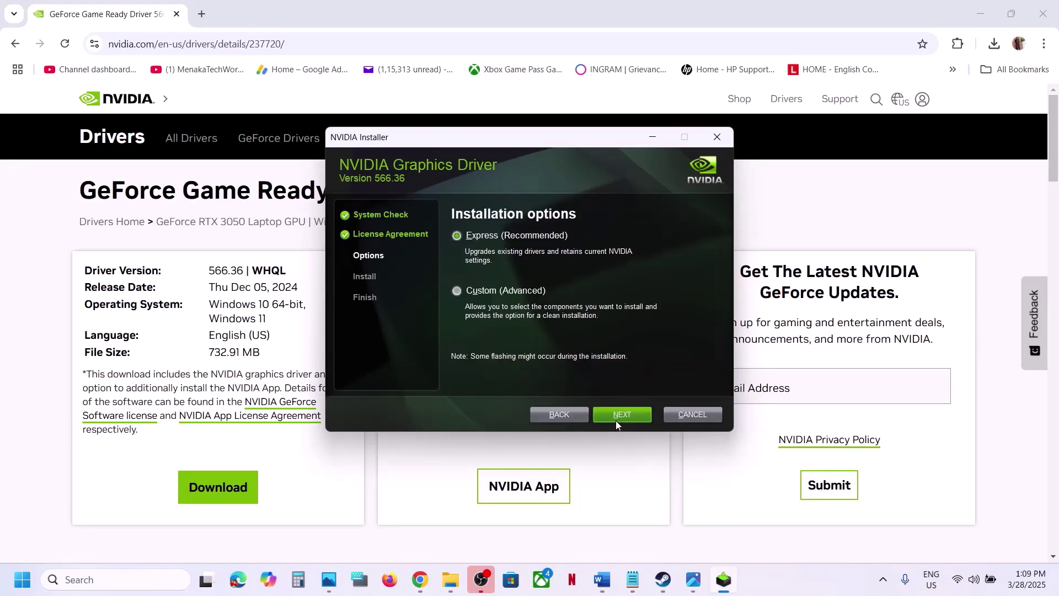
click(480, 292)
click(617, 413)
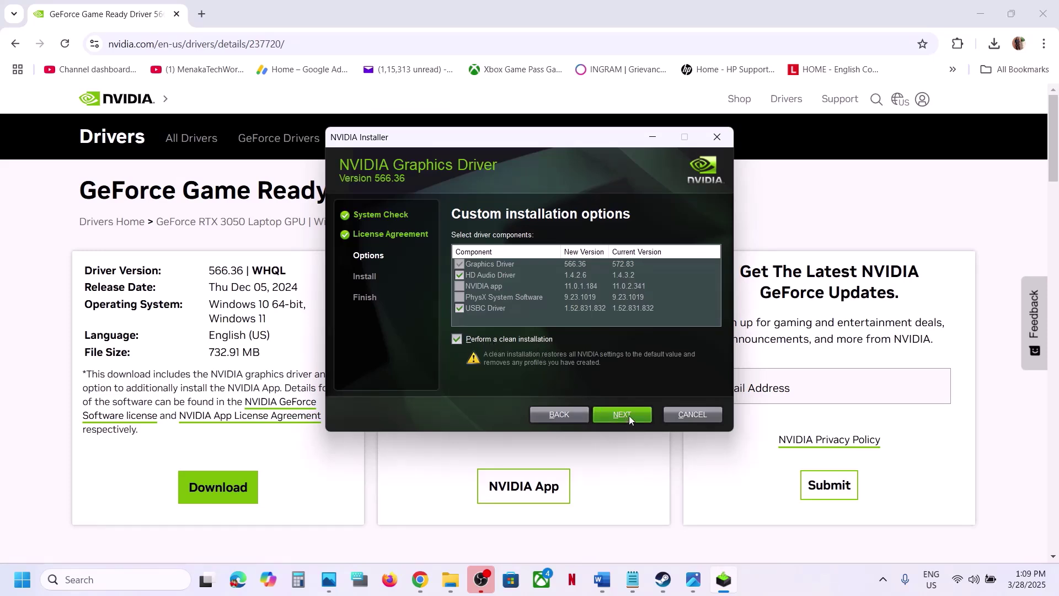
click(293, 262)
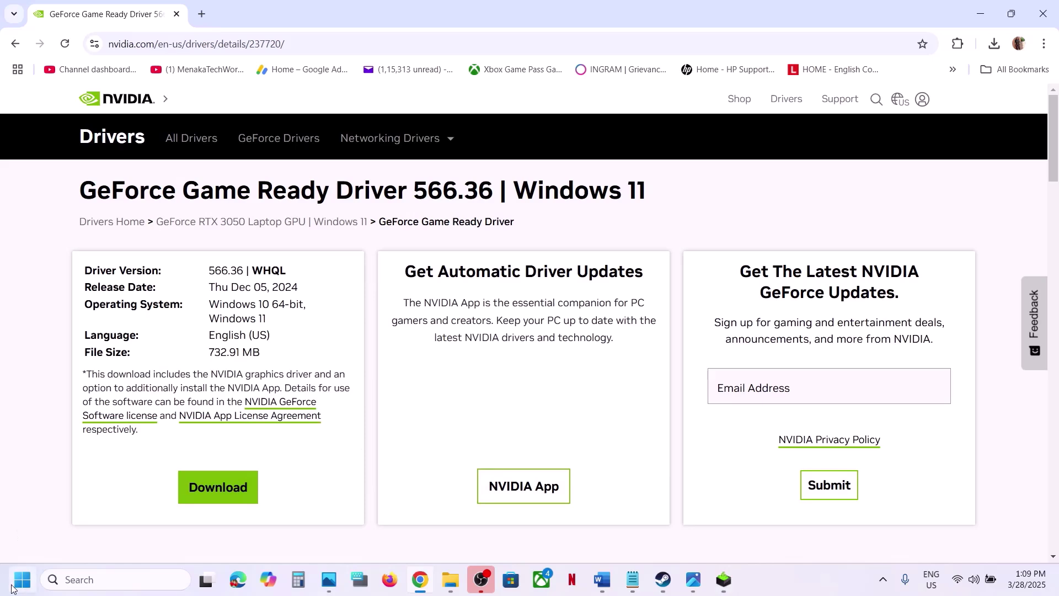
Step: Show the Windows Restart option and dismiss it without restarting the computer
click(22, 579)
click(401, 532)
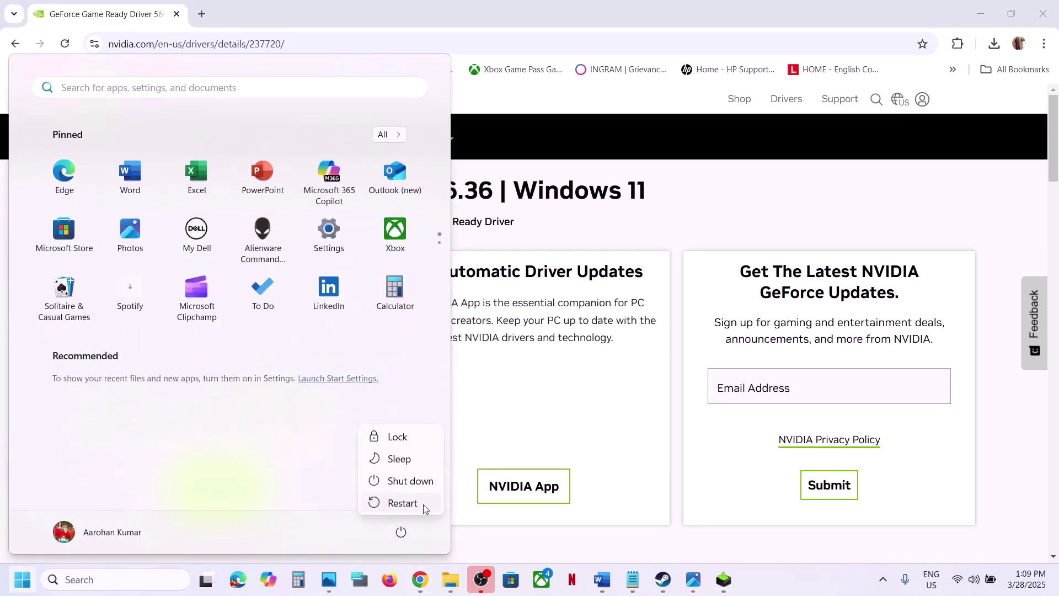
key(Escape)
click(655, 446)
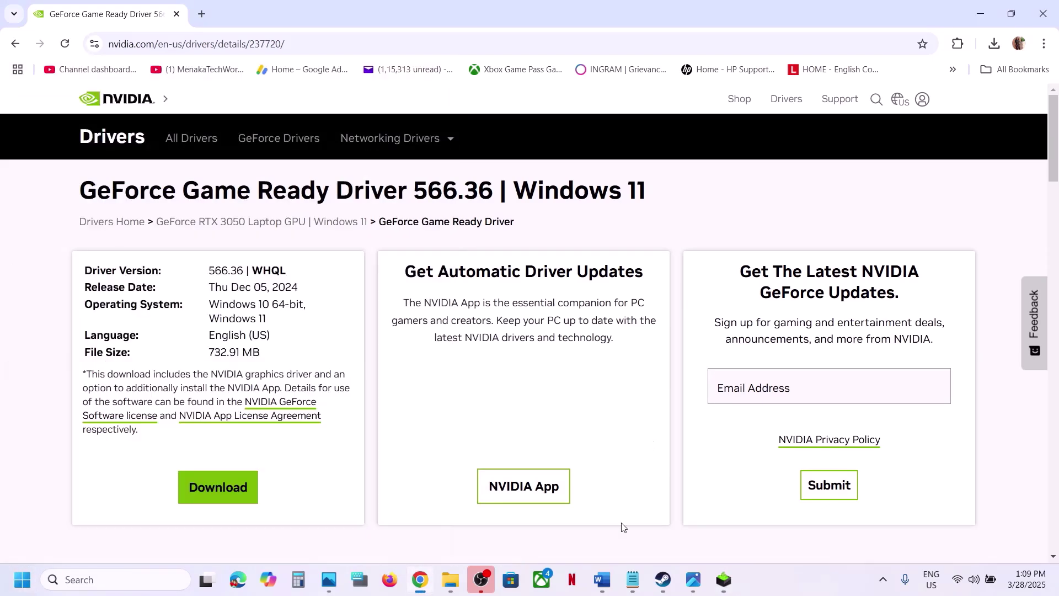
Step: Switch to the Step 11 document in Word and read Step 3 about the game's launch options
click(661, 579)
click(607, 582)
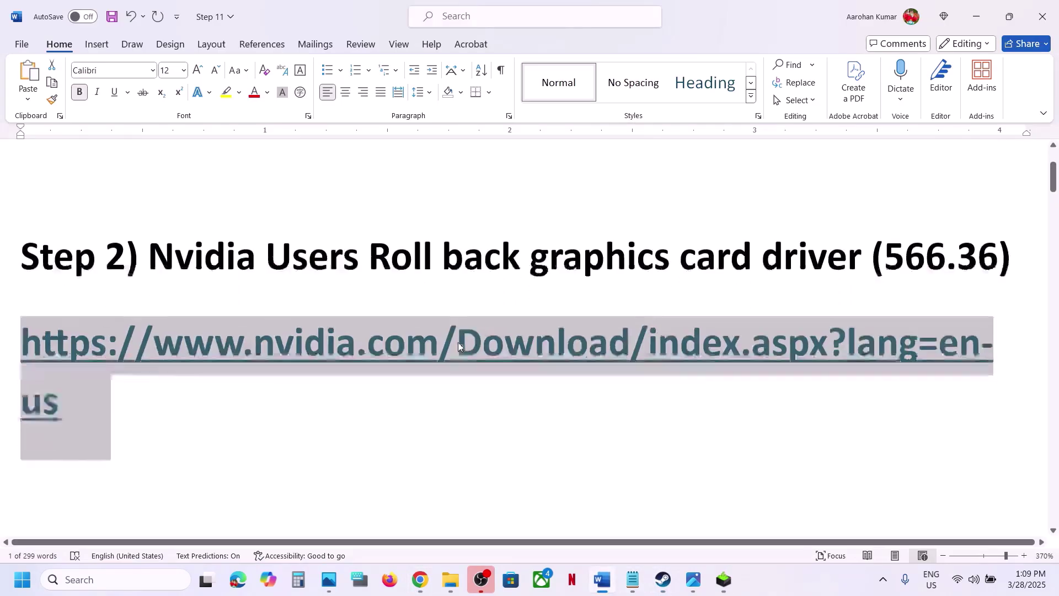
scroll(459, 342, down, 5)
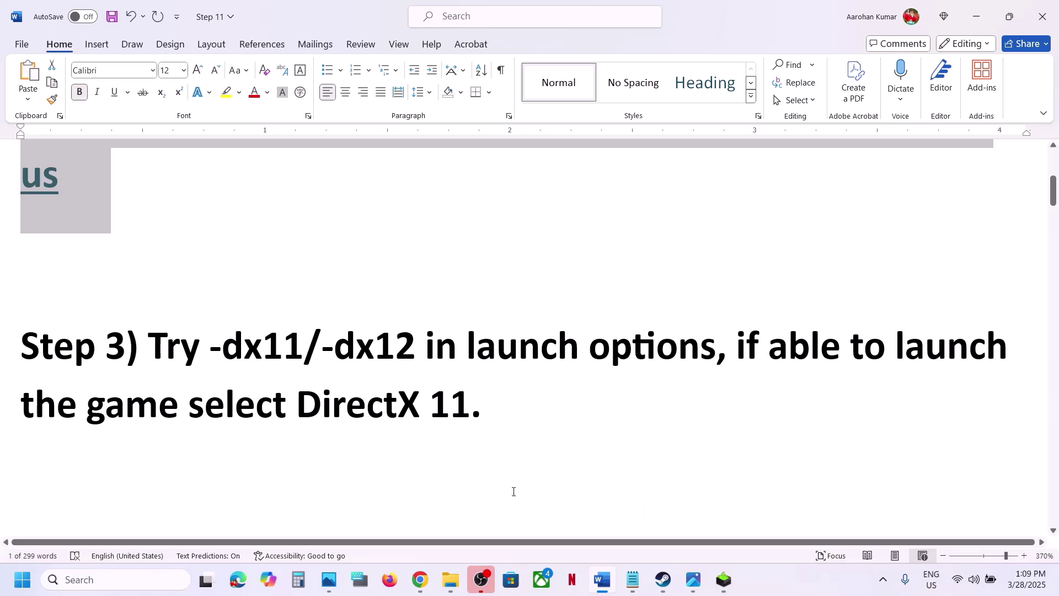
Step: In Steam, set the launch options of The First Berserker: Khazan Demo to -dx11 and close its properties
click(662, 579)
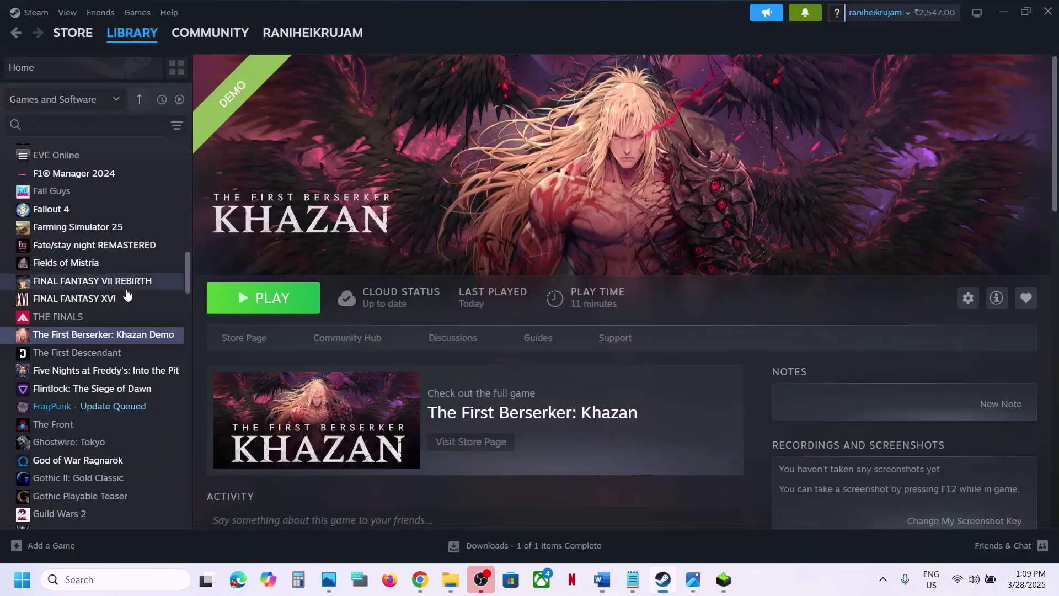
right_click(107, 339)
click(146, 438)
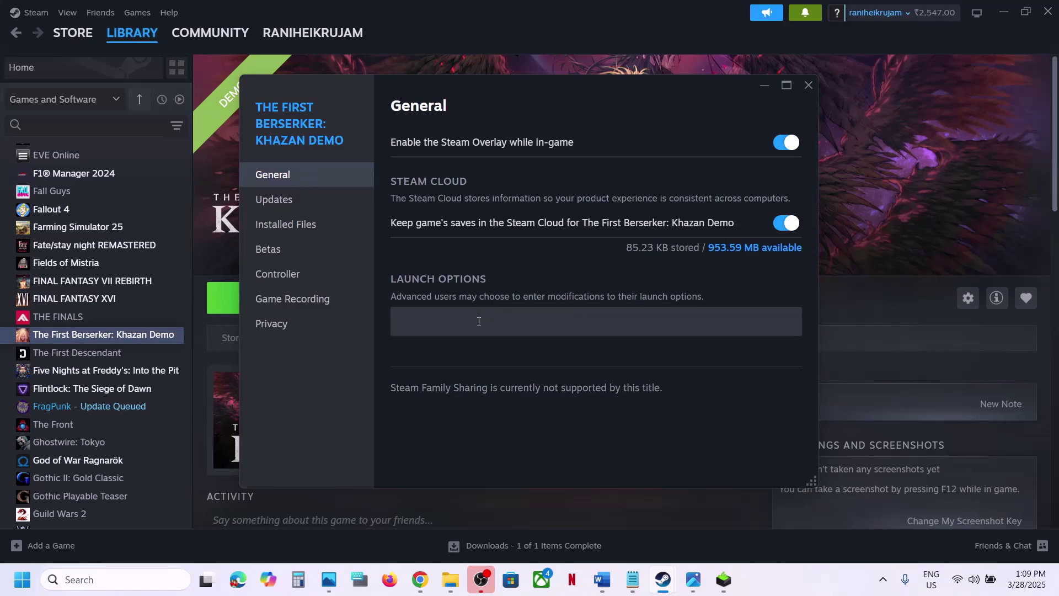
click(479, 321)
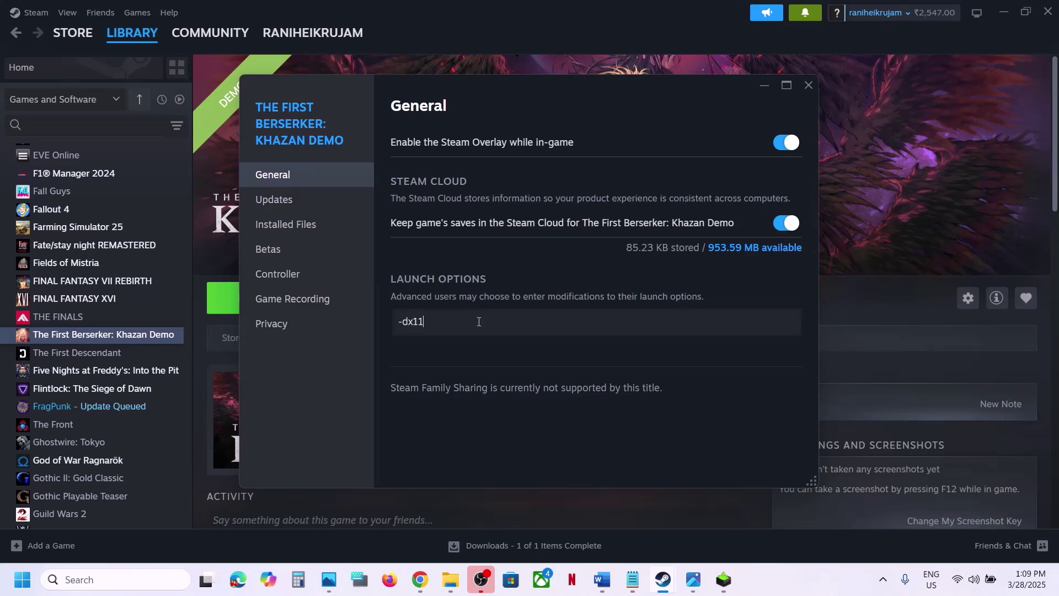
click(531, 388)
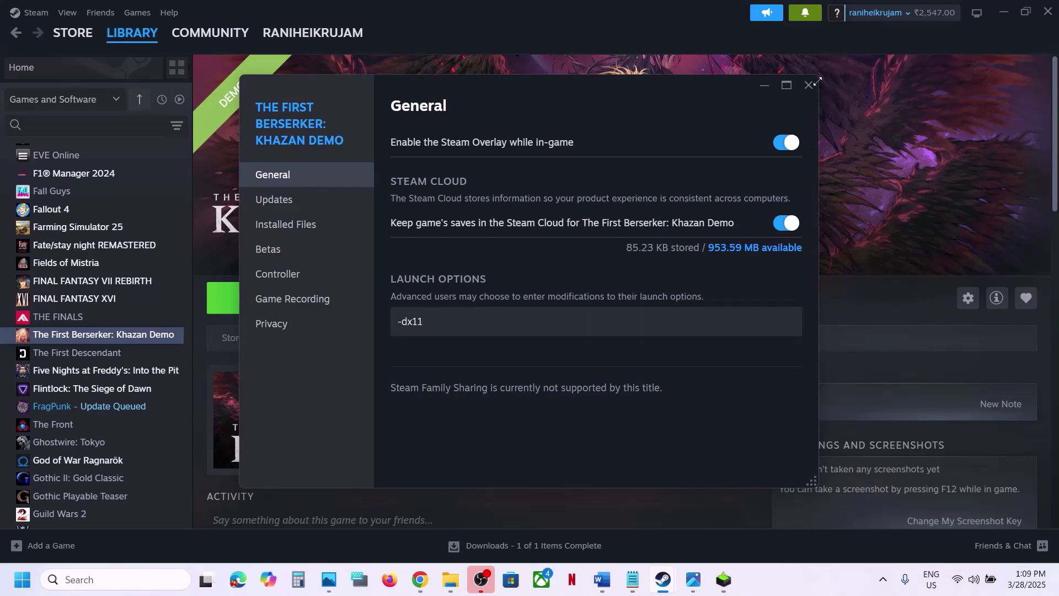
click(809, 85)
Step: Clear the launch options of The First Berserker: Khazan Demo and close its properties
right_click(147, 334)
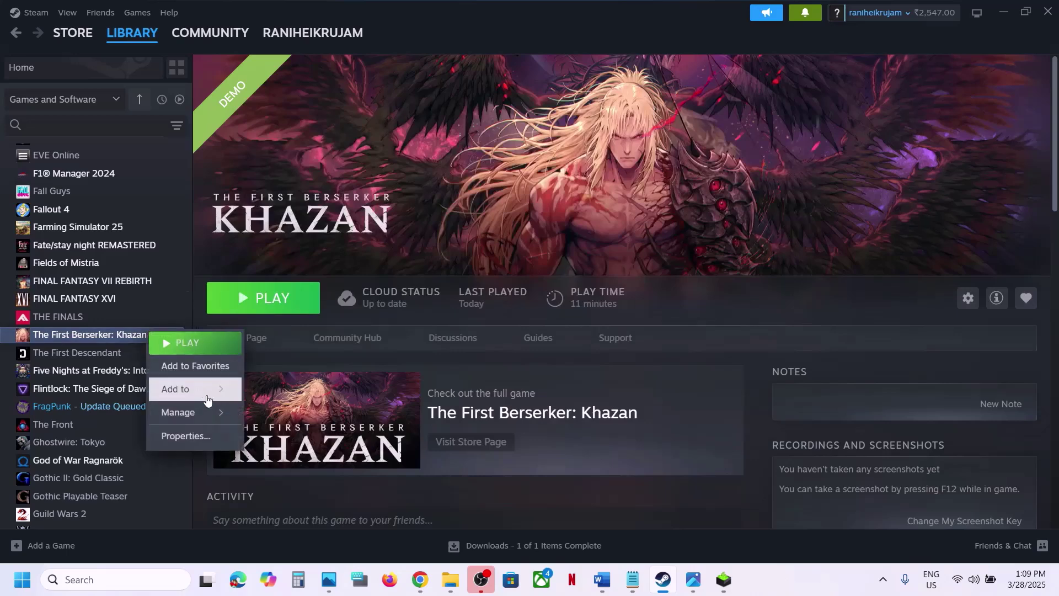
click(185, 436)
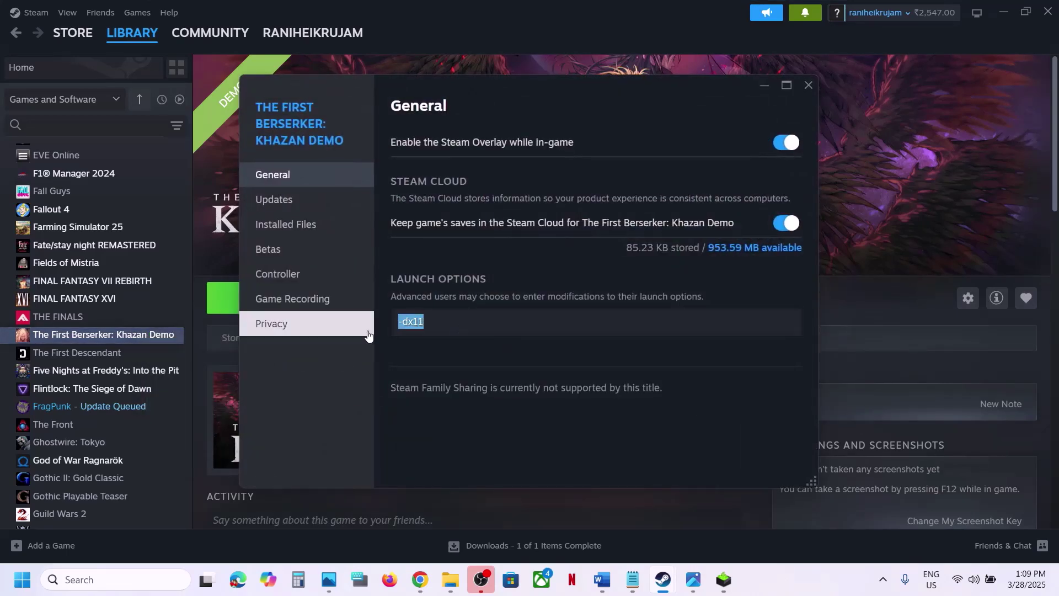
text(-)
key(ctrl+a)
key(BackSpace)
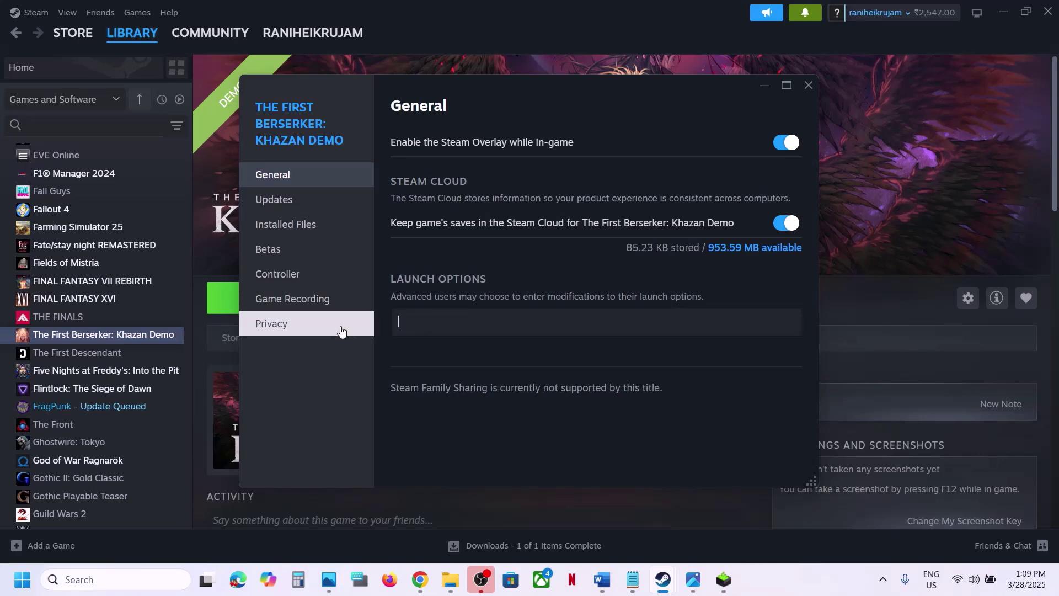
click(809, 86)
Step: Return to the Word document and highlight the Step 3 advice on selecting DirectX 11 if the game launches
click(602, 579)
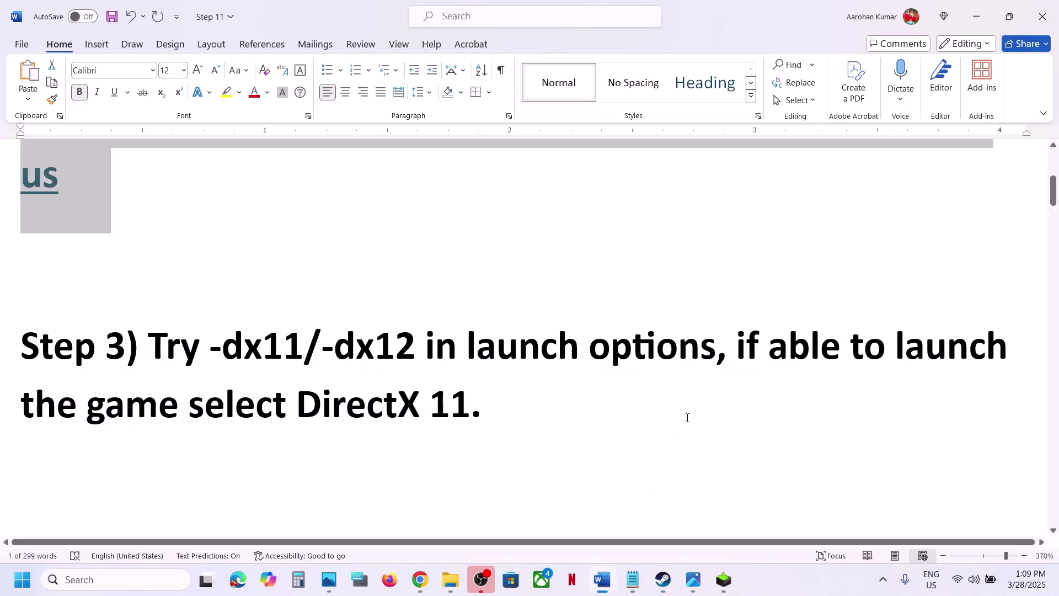
drag(736, 345, 456, 398)
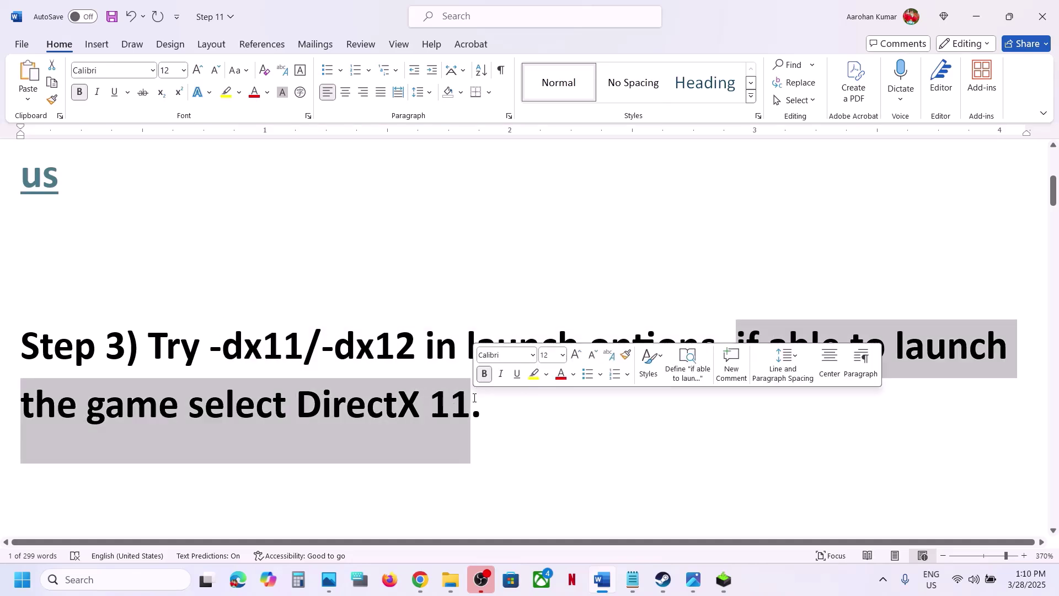
click(473, 398)
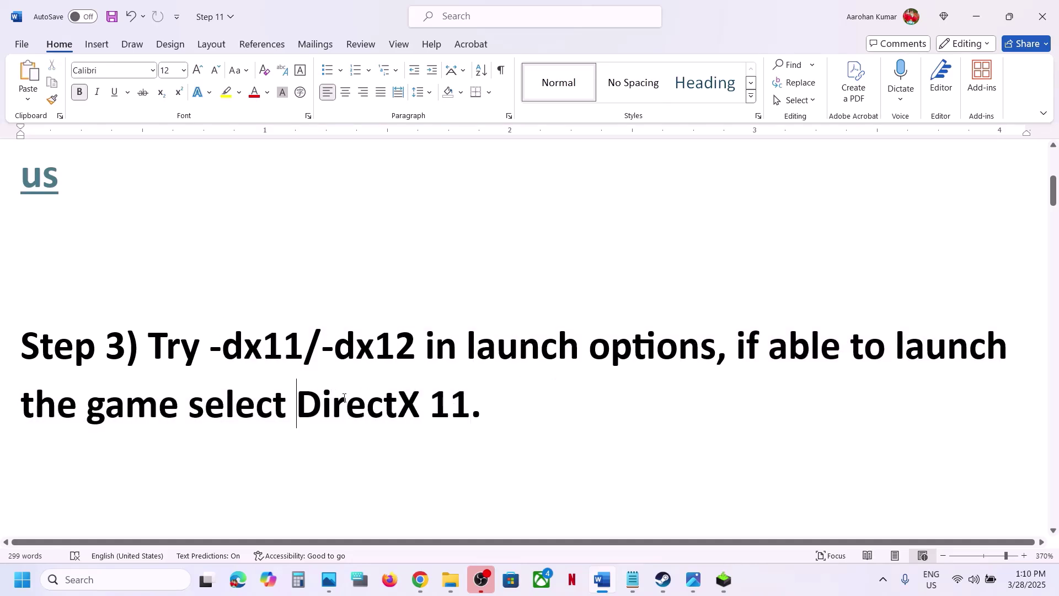
drag(296, 402, 470, 402)
click(500, 412)
Step: Copy the Microsoft DirectX download link under Step 4 of the document
scroll(500, 411, down, 5)
scroll(552, 425, up, 2)
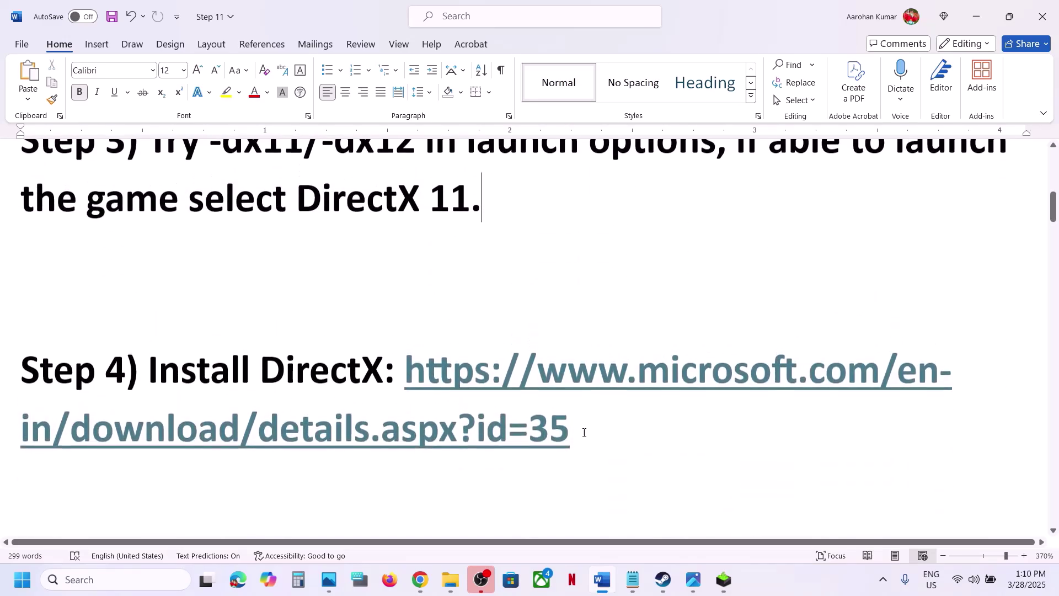
drag(584, 432, 410, 377)
key(ctrl+c)
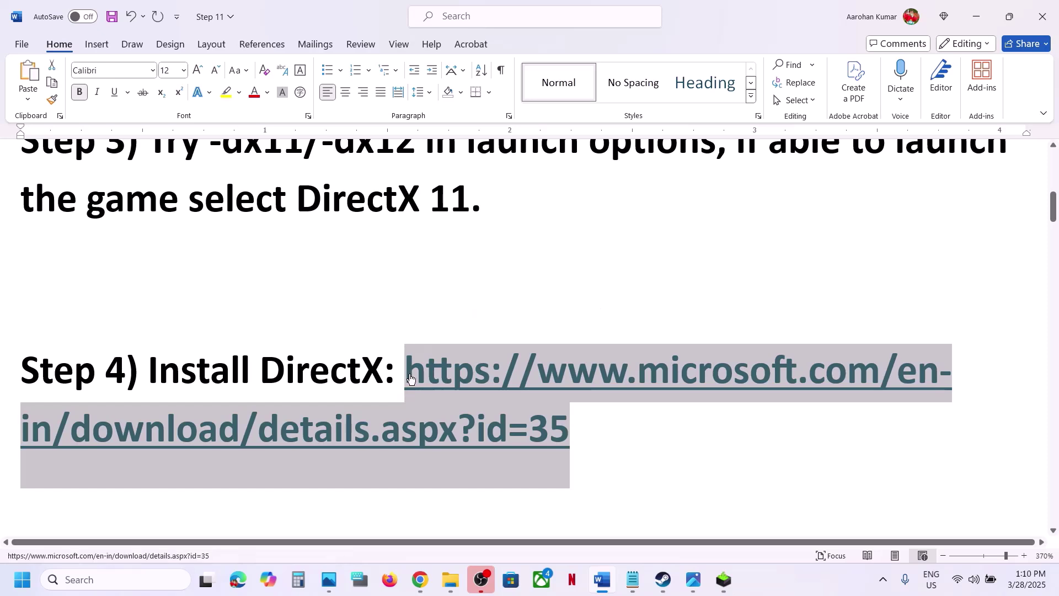
Step: Open the copied link in a new Chrome tab and download the DirectX End-User Runtime Web Installer in English
mouse_move(420, 579)
click(418, 501)
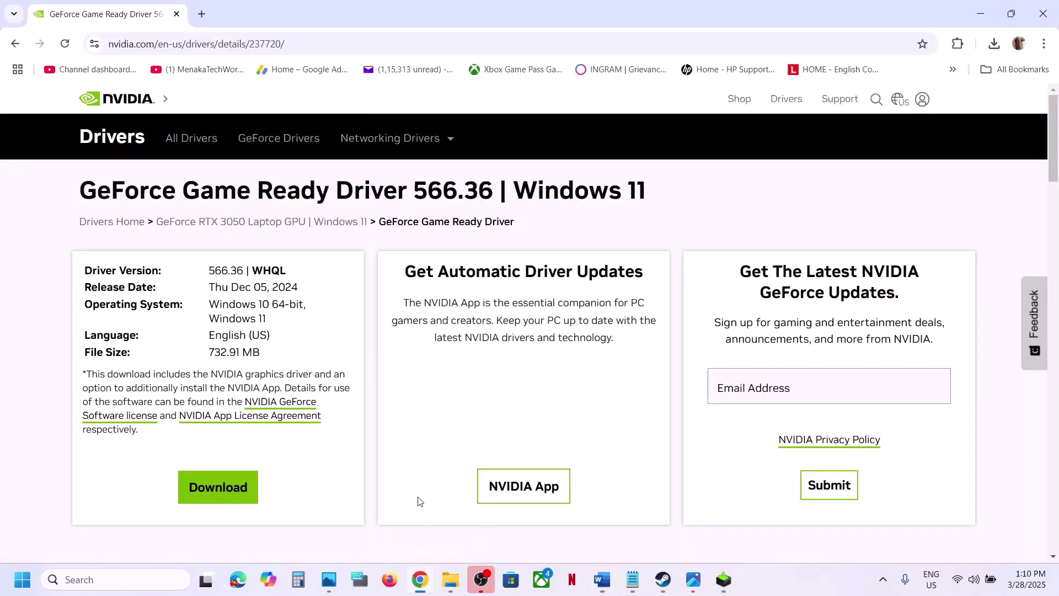
click(203, 13)
key(ctrl+v)
key(Return)
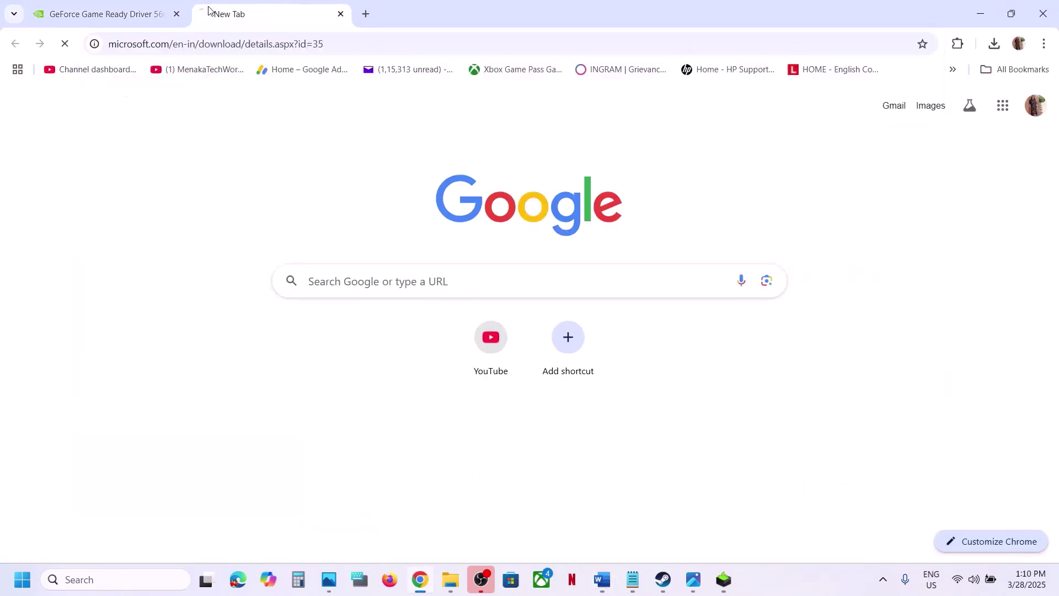
scroll(438, 314, down, 4)
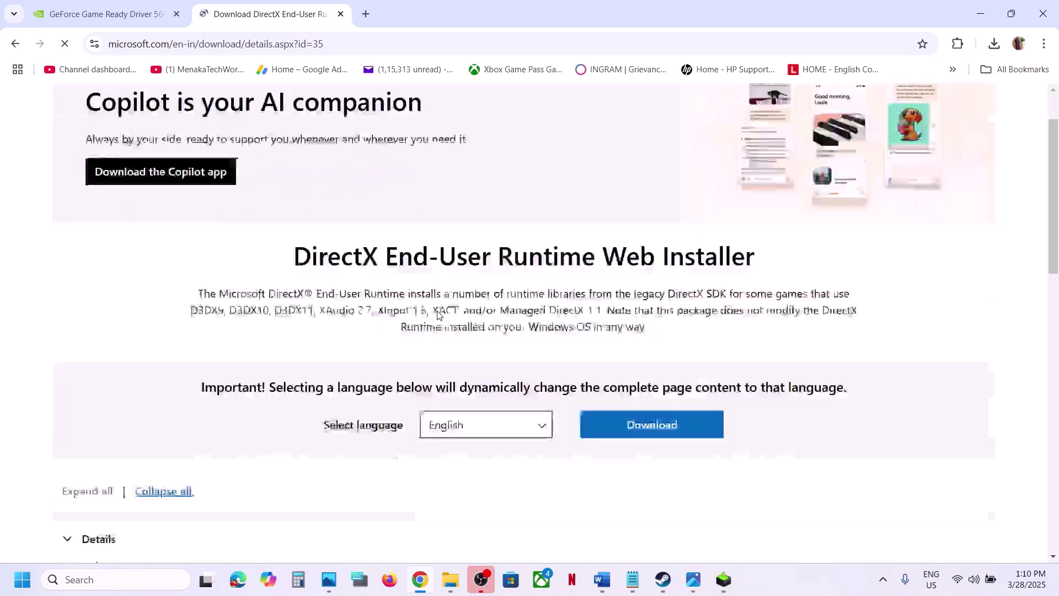
click(652, 297)
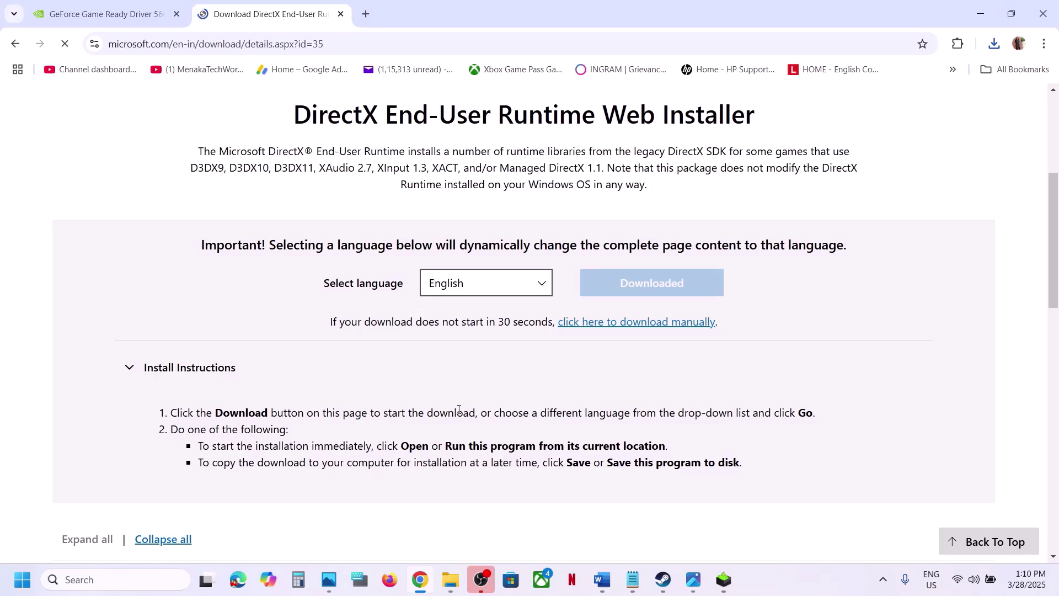
Step: Accept the DirectX license agreement and go through the setup wizard until it finishes
click(238, 289)
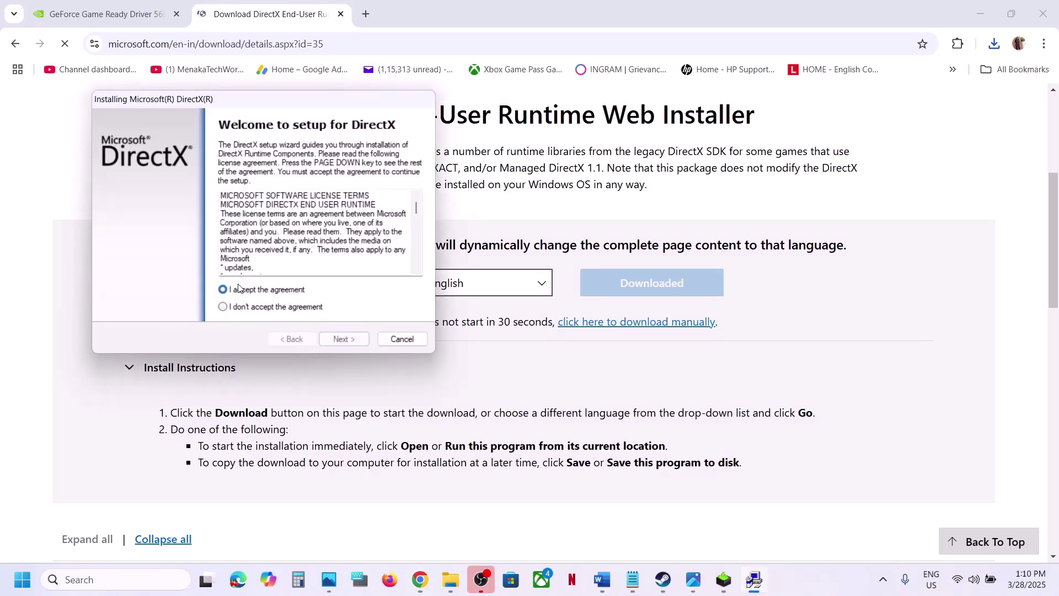
click(341, 339)
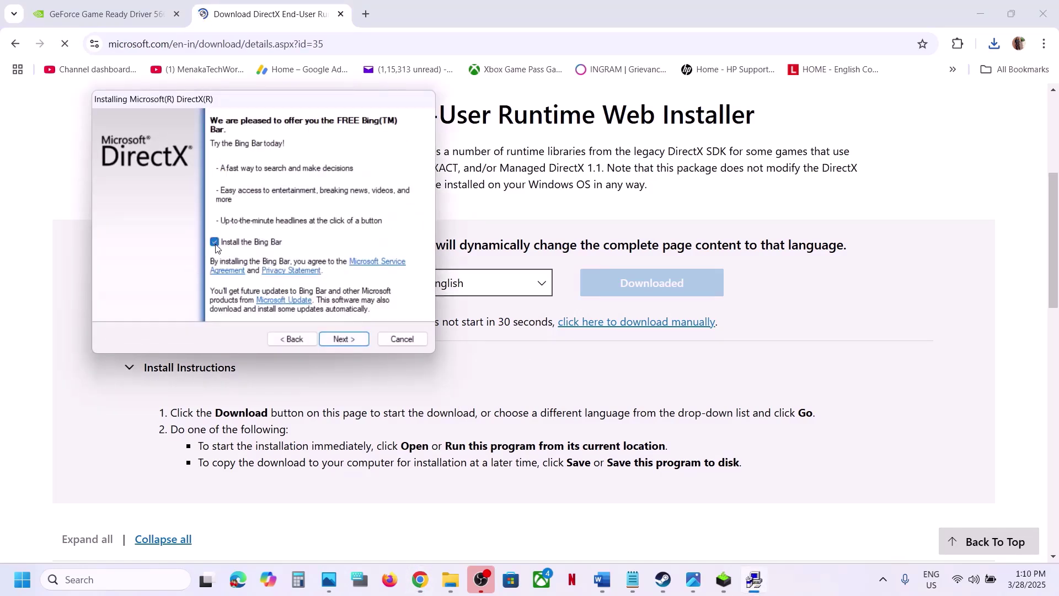
click(340, 338)
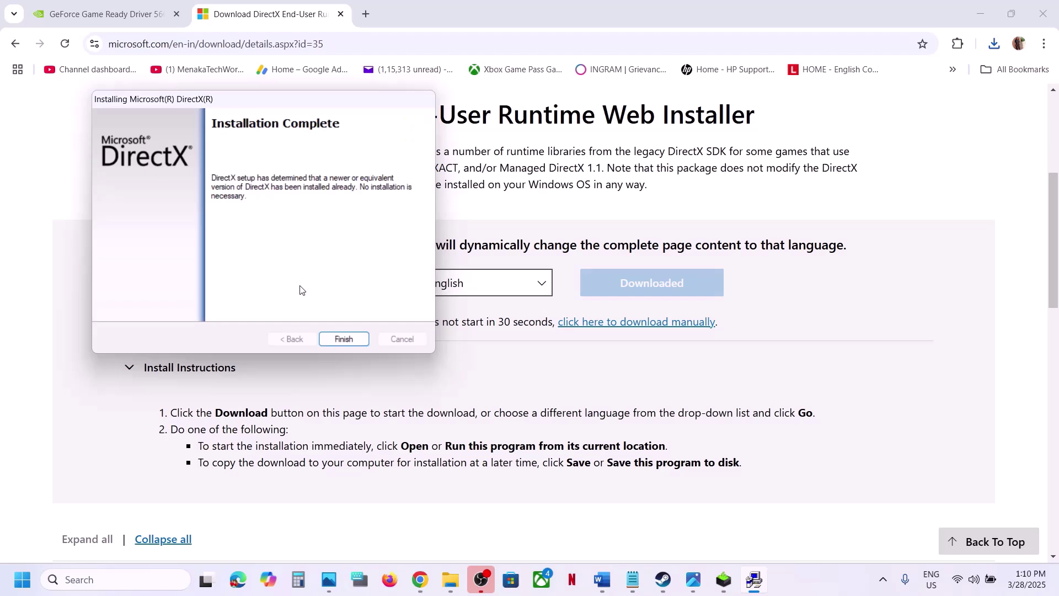
click(343, 339)
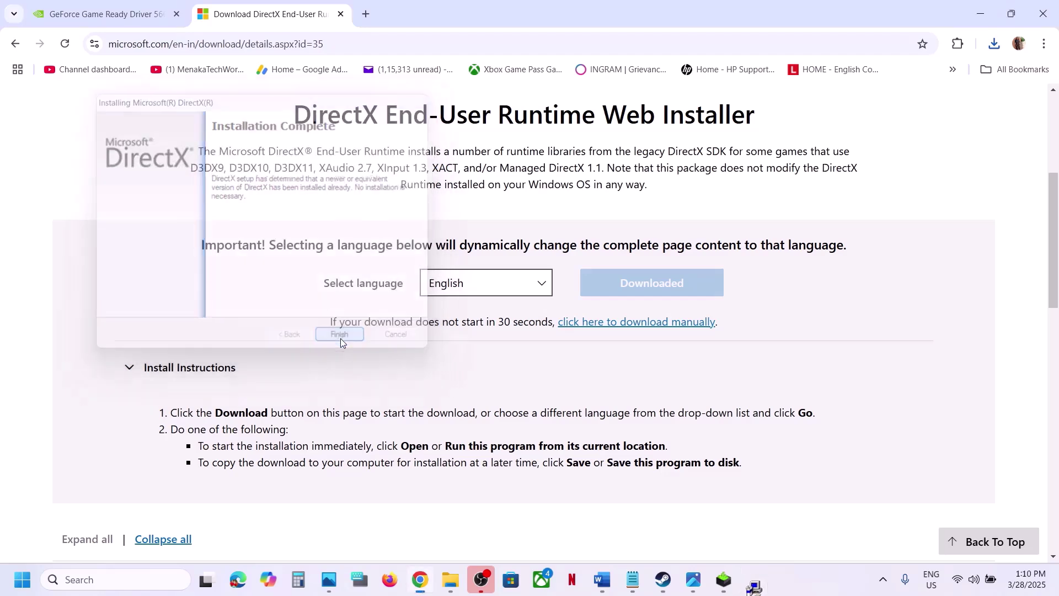
Step: Bring up the computer's Restart option after the DirectX setup and dismiss it without restarting
click(22, 579)
click(401, 531)
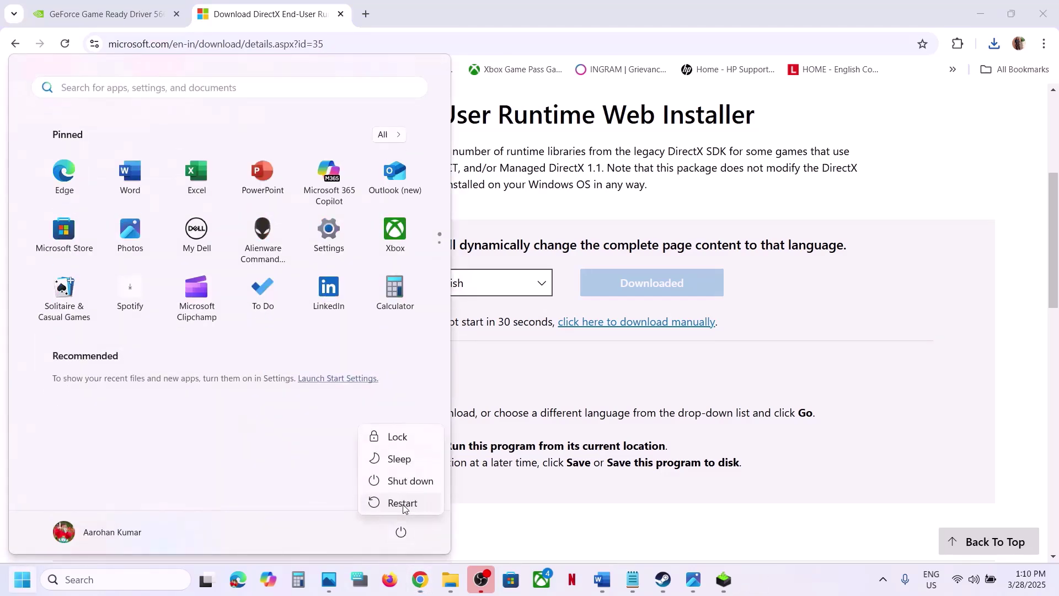
click(678, 515)
click(676, 515)
Step: Switch back to the Word document and read Step 5 about running the game as administrator and in compatibility mode
click(662, 578)
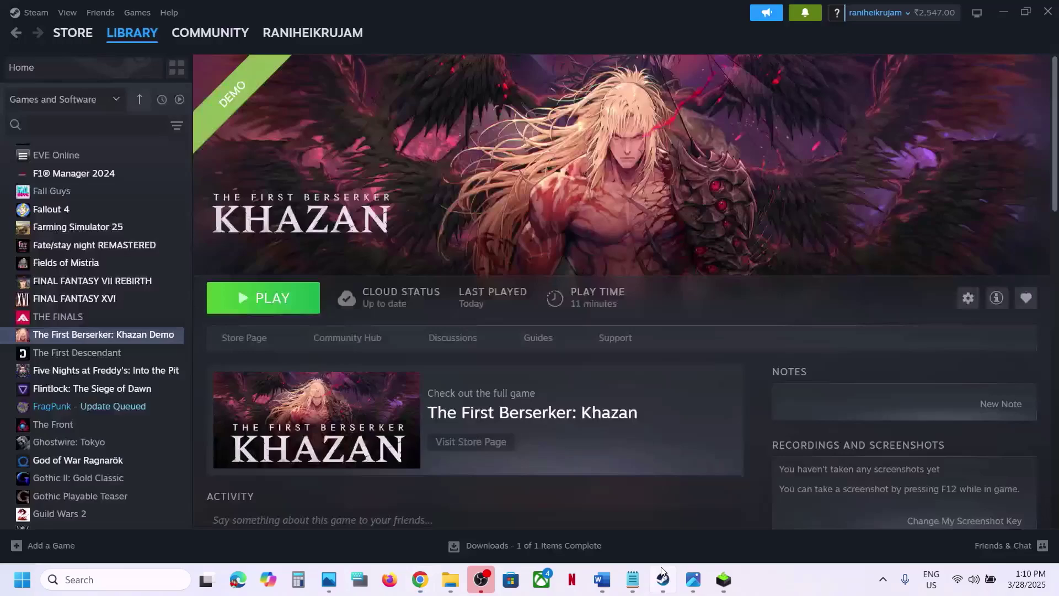
click(602, 580)
scroll(475, 355, down, 5)
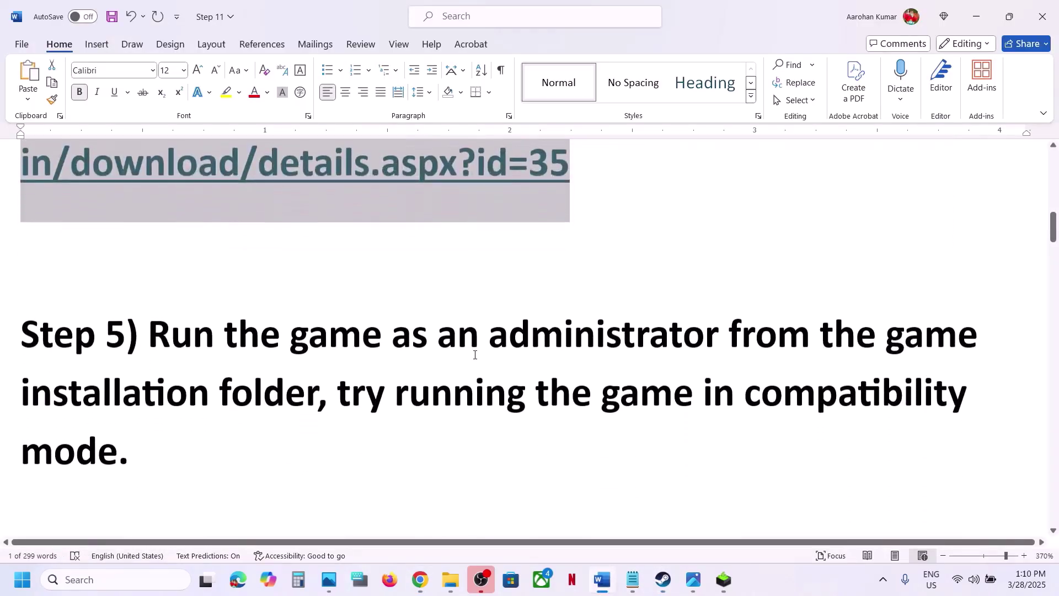
Step: Highlight Step 5's instruction in the document, switch to Steam and open the local files folder of The First Berserker: Khazan Demo
drag(155, 324, 317, 393)
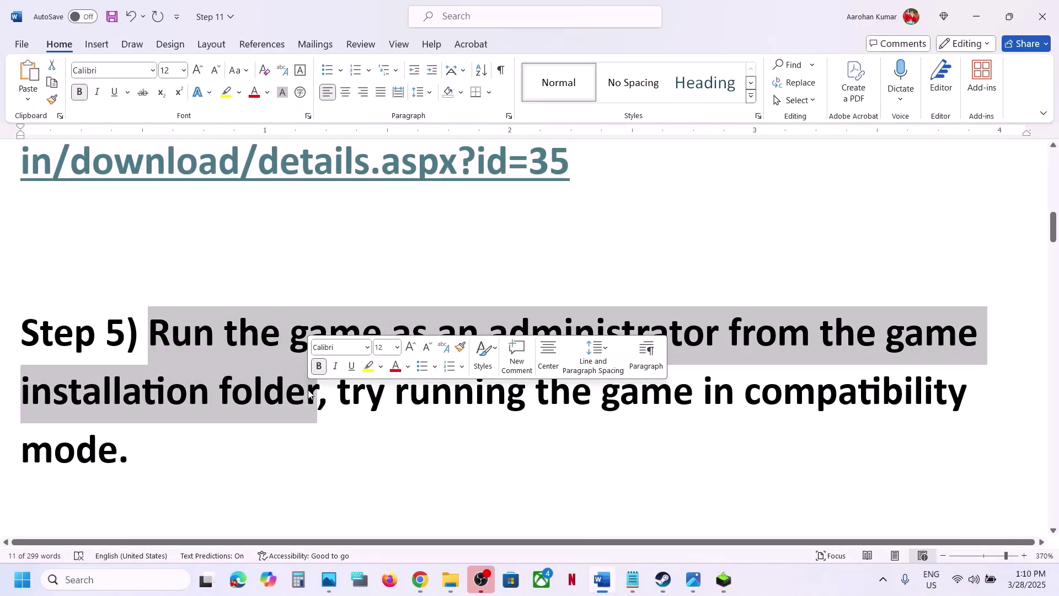
click(664, 580)
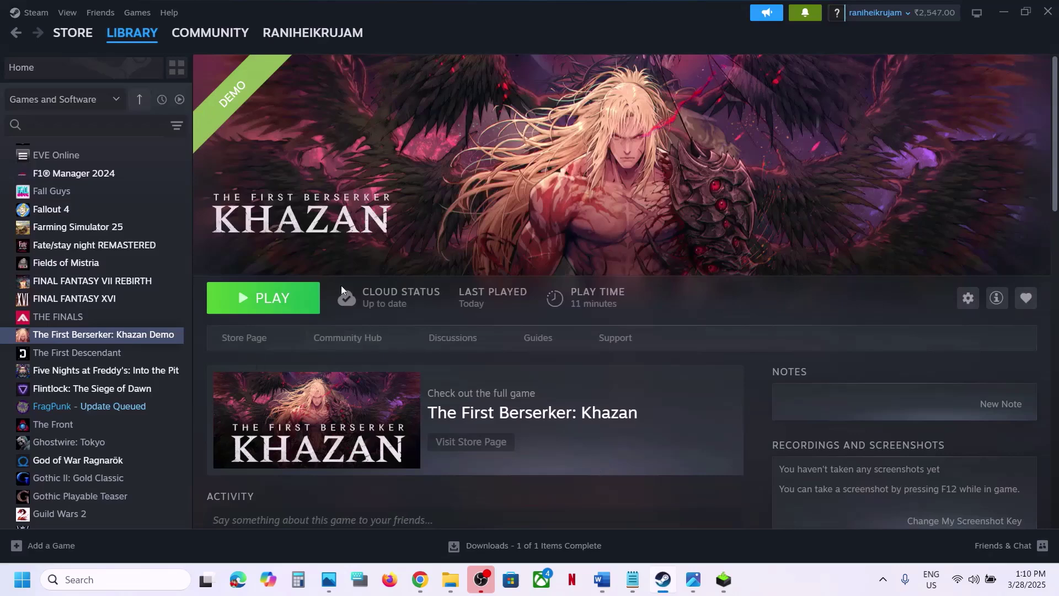
right_click(114, 334)
mouse_move(163, 415)
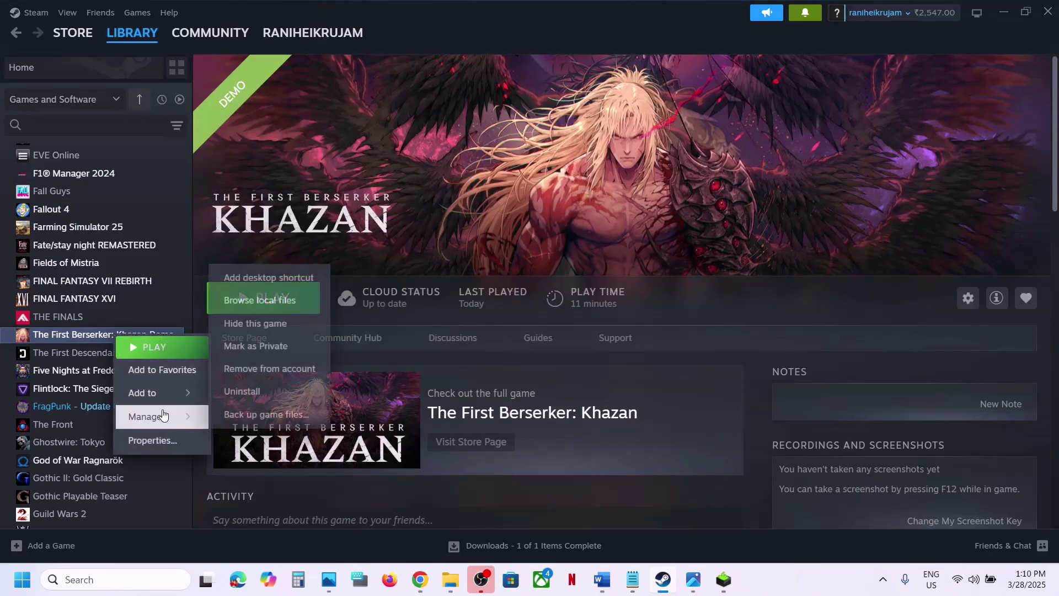
click(262, 300)
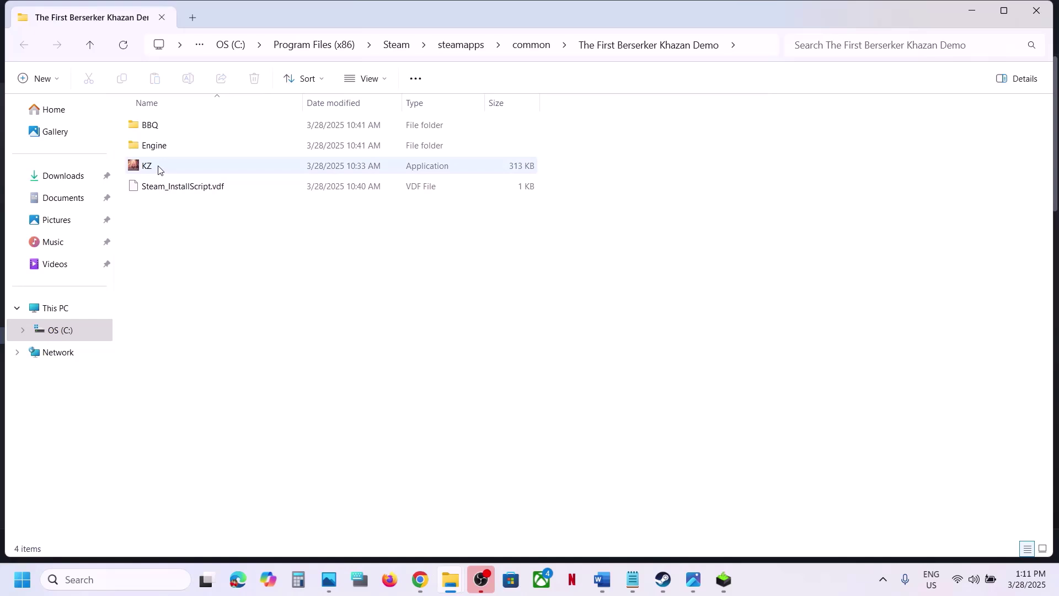
click(159, 170)
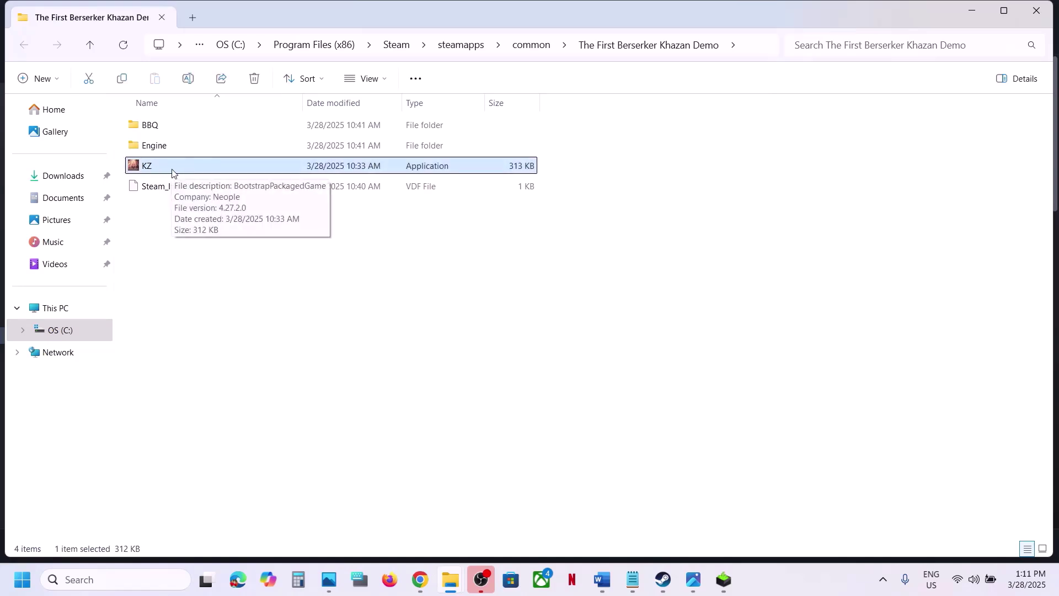
right_click(169, 173)
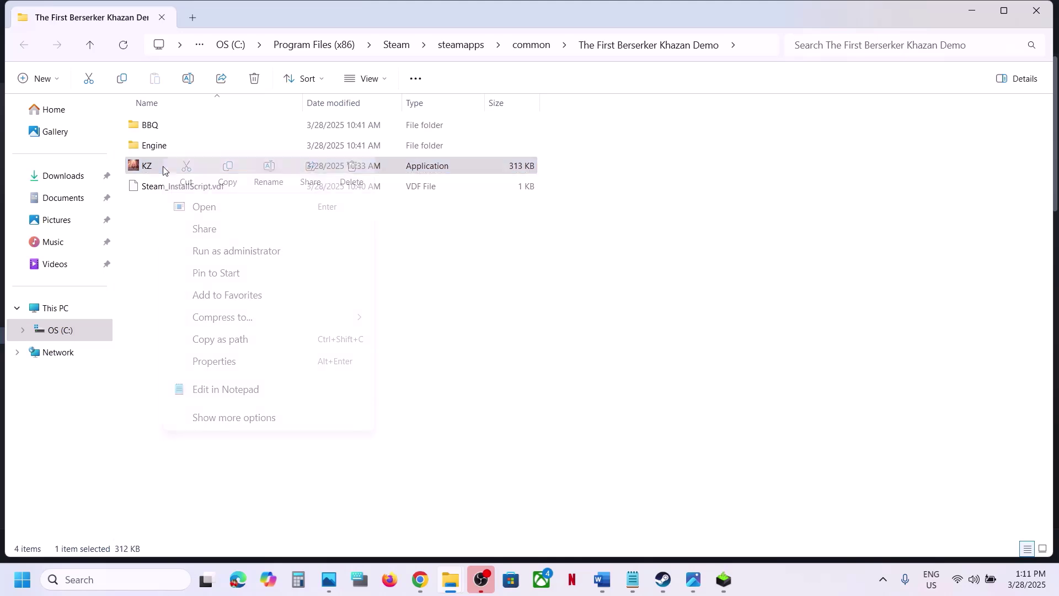
mouse_move(234, 319)
click(175, 141)
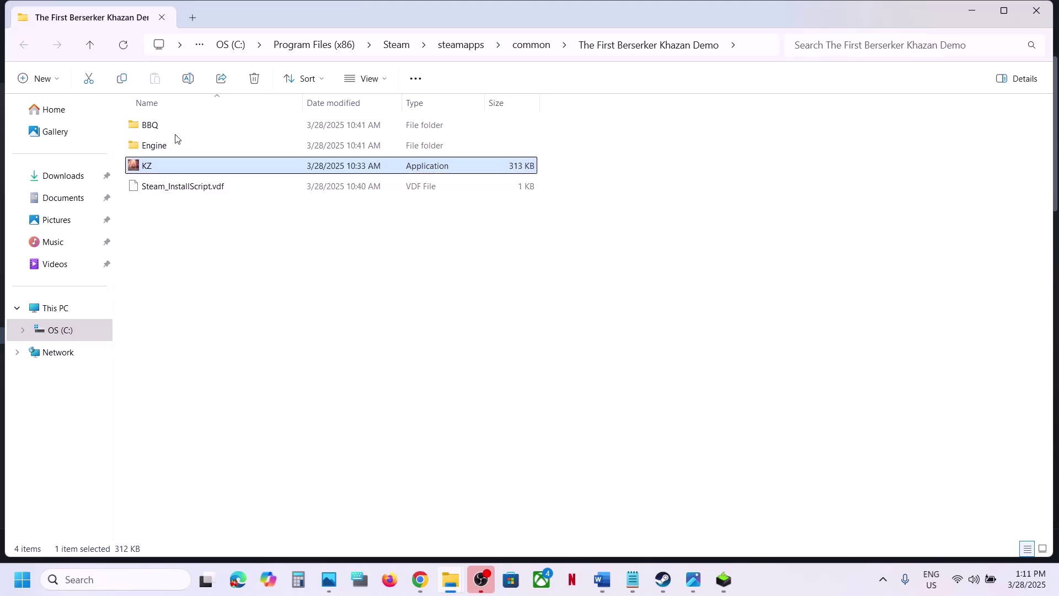
Step: Open the BBQ\Binaries\Win64 folder inside the game's installation folder
double_click(157, 126)
double_click(159, 128)
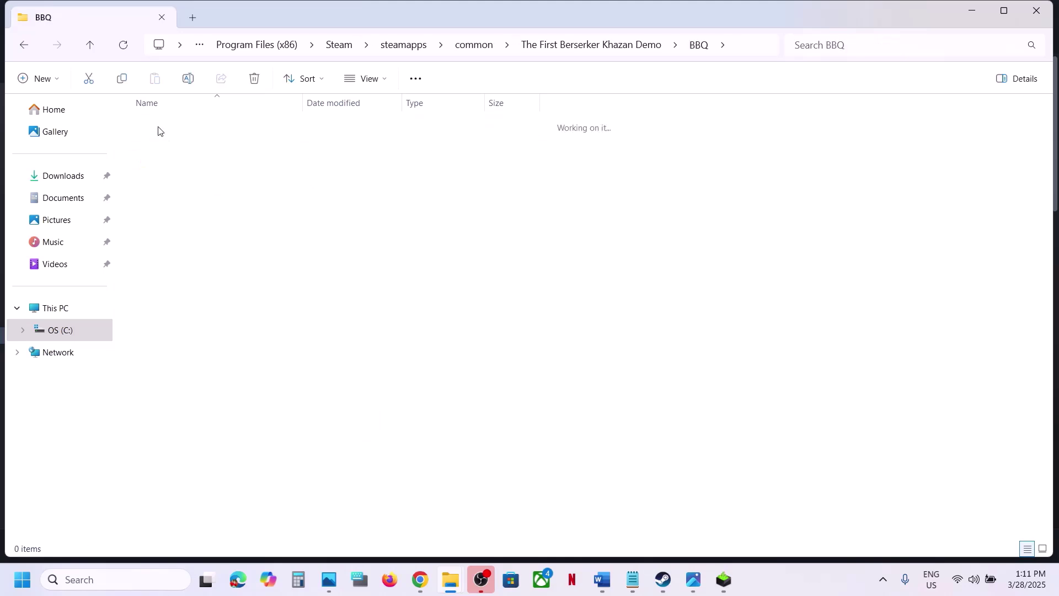
double_click(159, 126)
Step: Set the BBQ-Win64-Shipping application to run as an administrator in its compatibility properties and apply the change
click(194, 150)
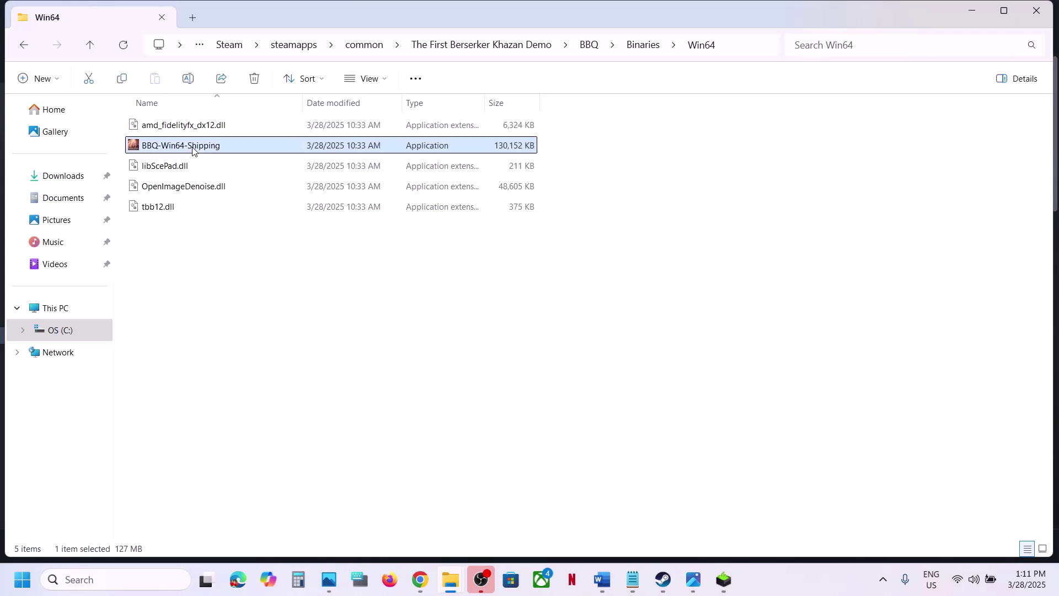
right_click(194, 150)
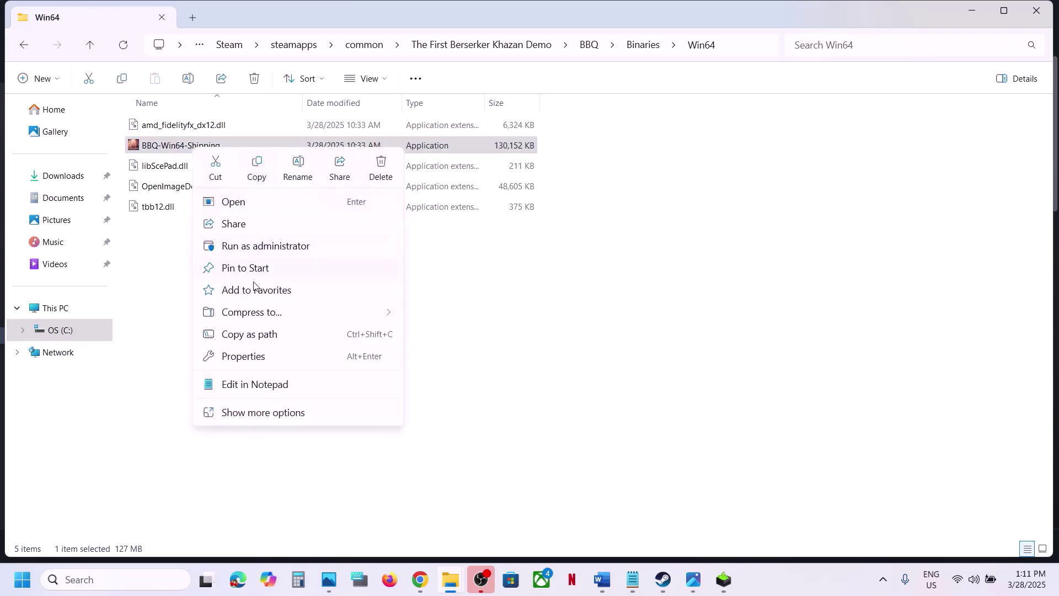
click(243, 359)
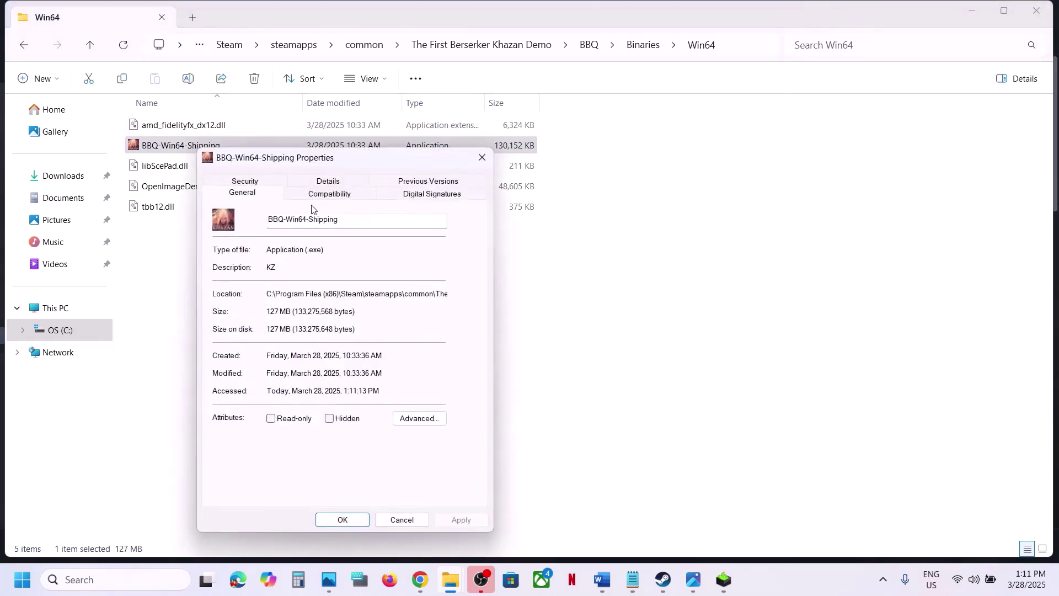
click(313, 198)
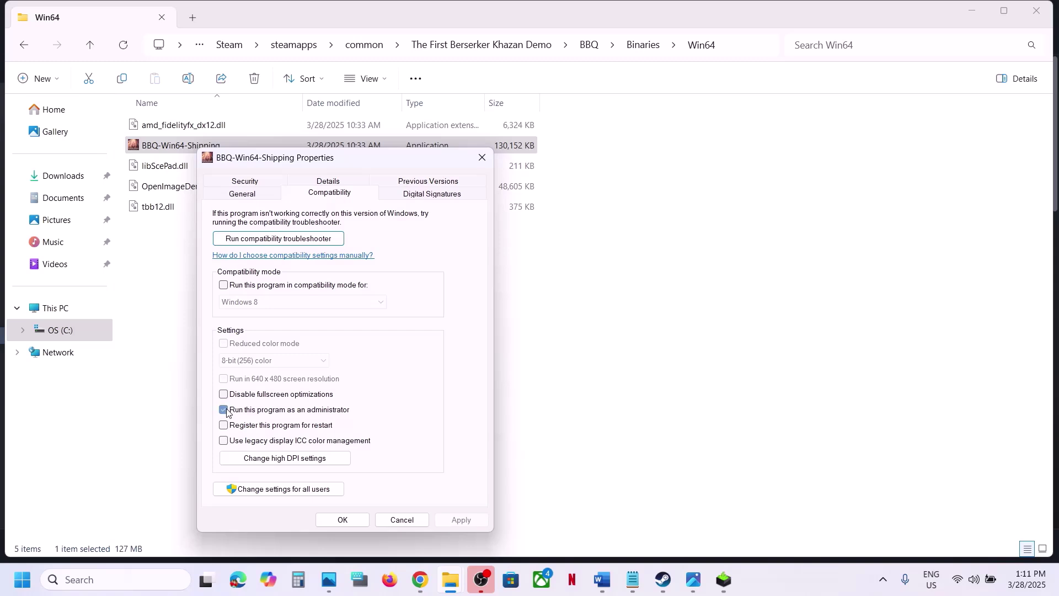
click(454, 521)
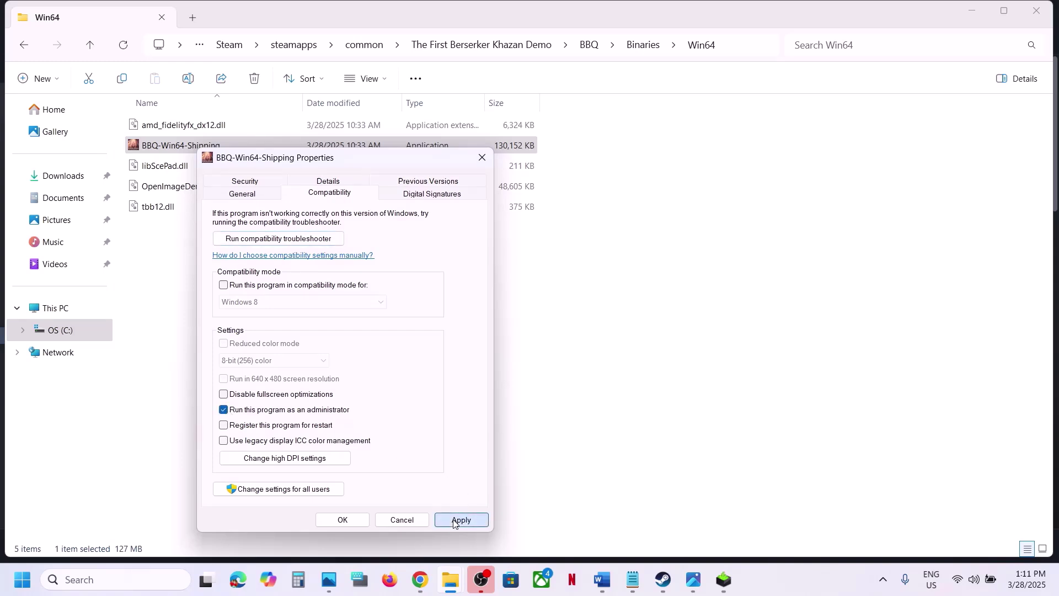
click(342, 521)
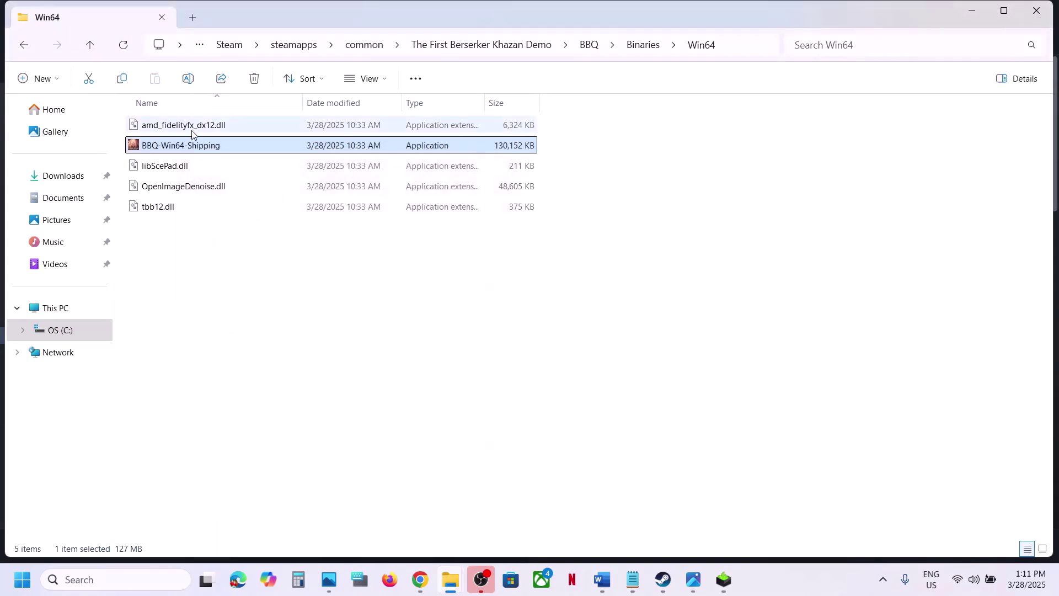
Step: Enable compatibility mode for Windows 8 in the properties of BBQ-Win64-Shipping and save it
right_click(190, 150)
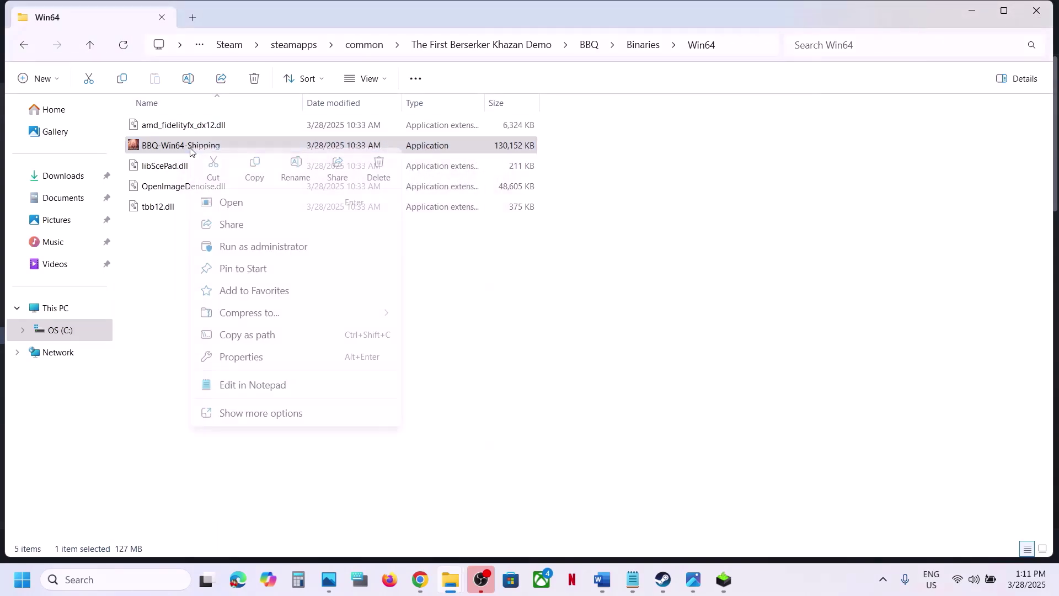
click(261, 362)
click(320, 197)
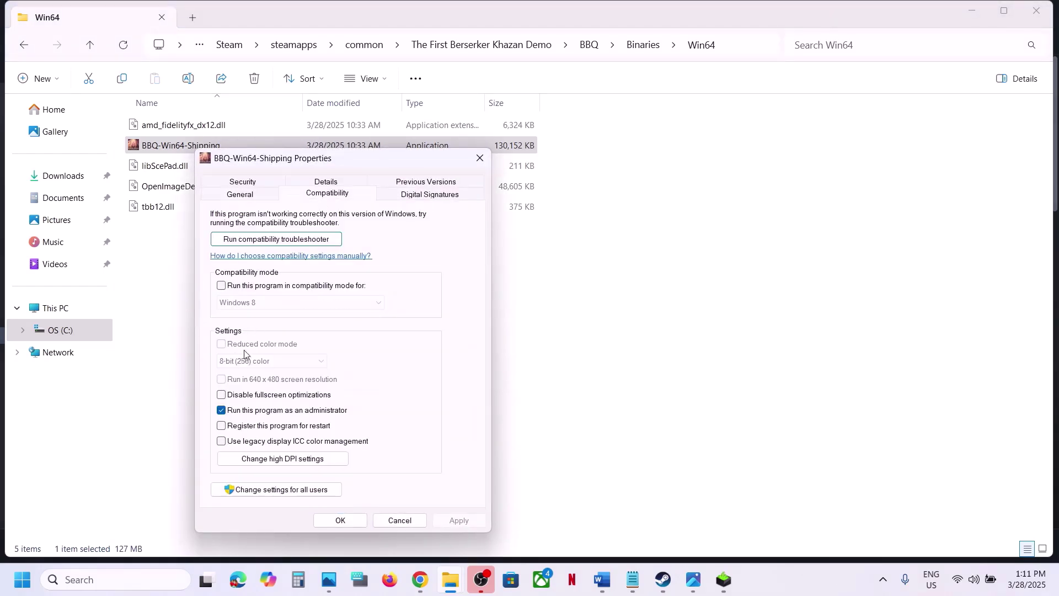
click(222, 286)
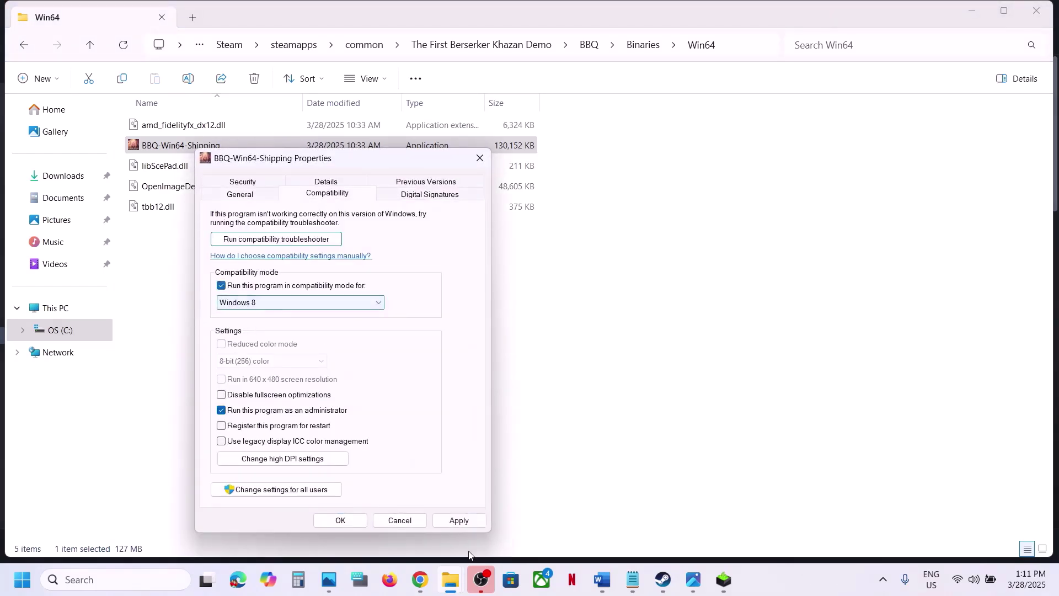
click(341, 520)
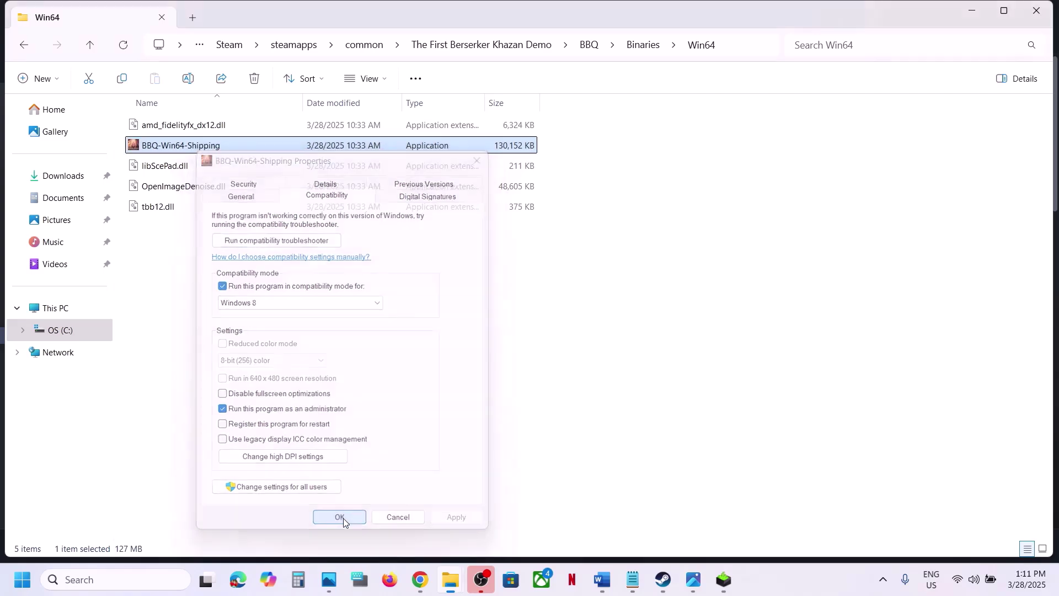
Step: Set the compatibility mode of BBQ-Win64-Shipping to Windows 7, disable fullscreen optimizations and save the settings
right_click(201, 151)
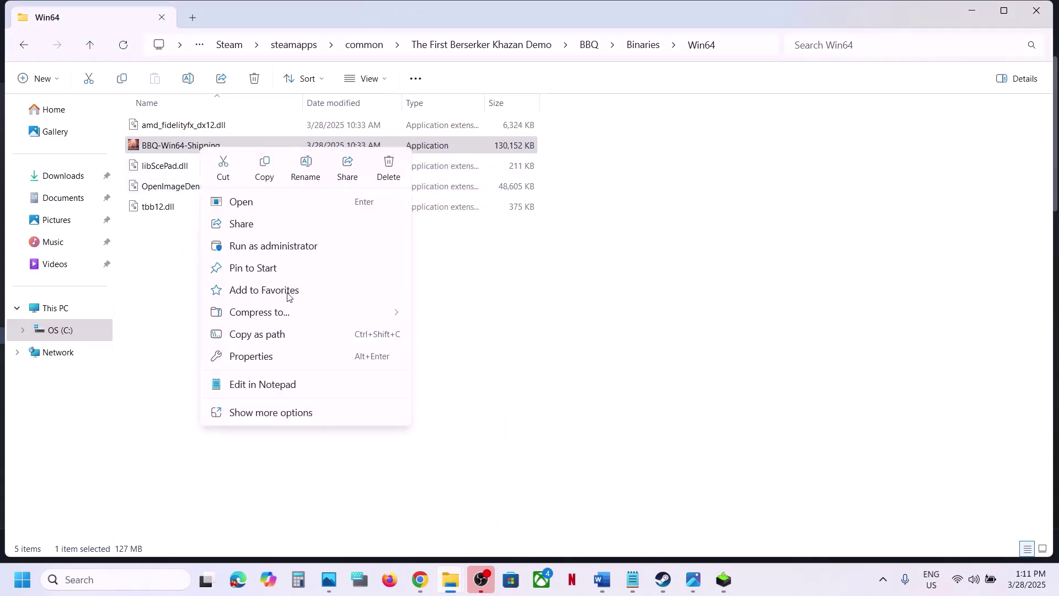
click(261, 358)
click(351, 193)
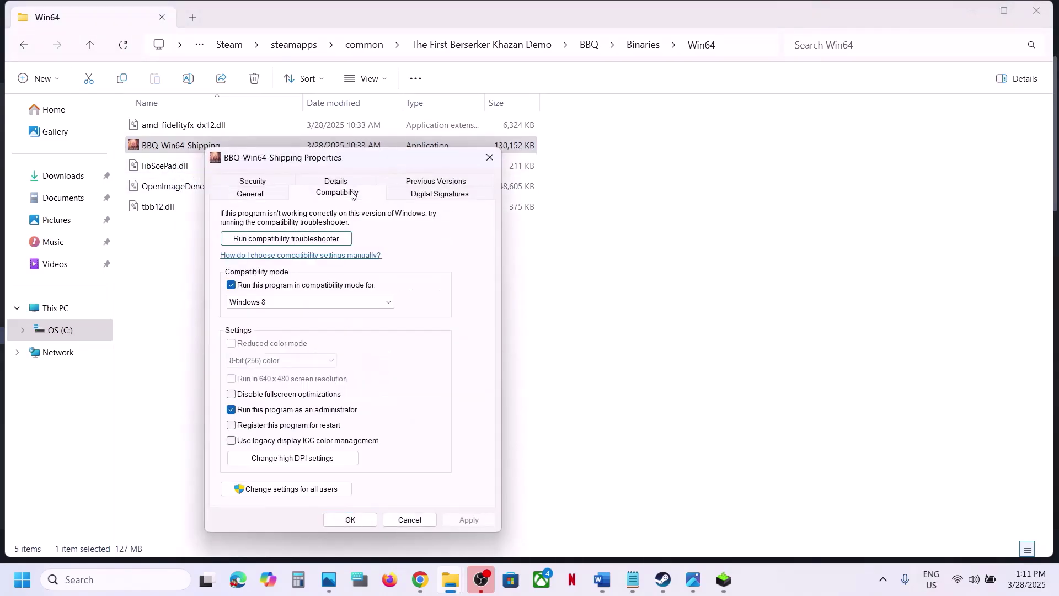
click(236, 307)
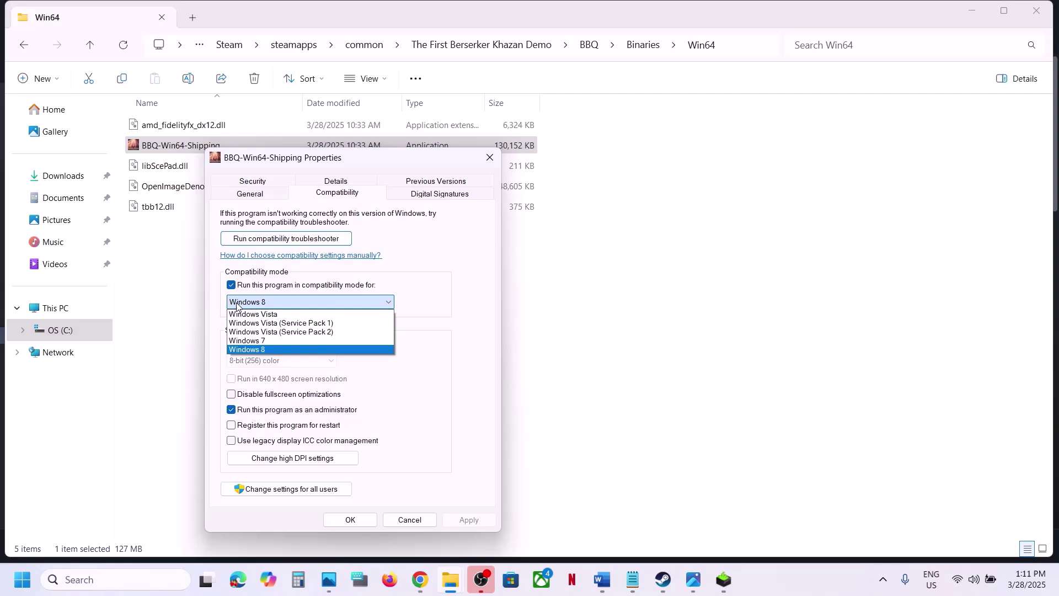
click(251, 340)
click(468, 520)
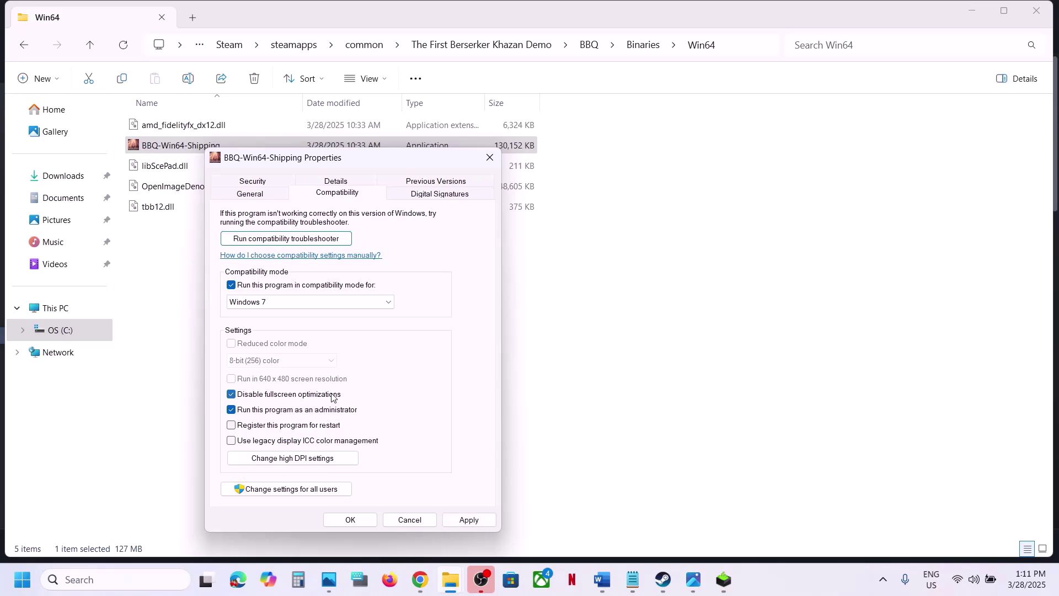
click(362, 519)
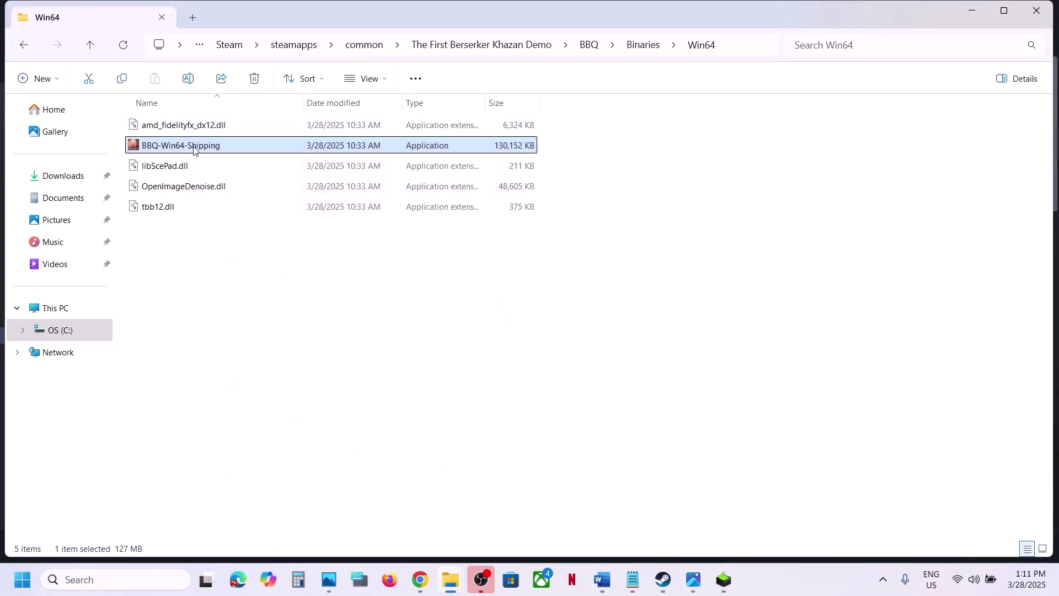
Step: Go back up to the game's root folder to point out the KZ application, and reopen BBQ\Binaries\Win64
click(91, 47)
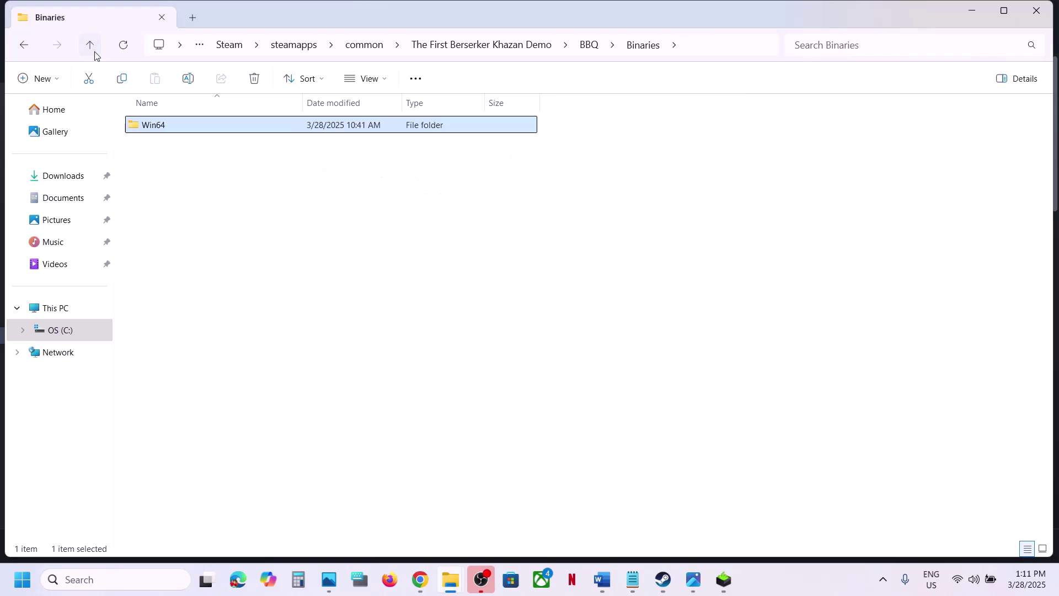
click(91, 45)
click(90, 45)
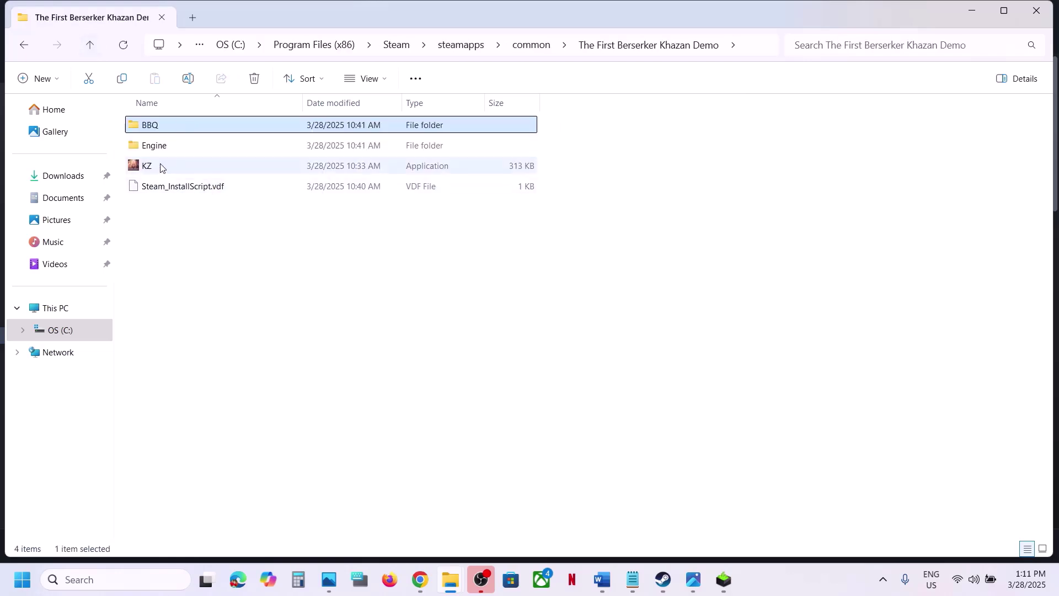
click(163, 165)
double_click(160, 126)
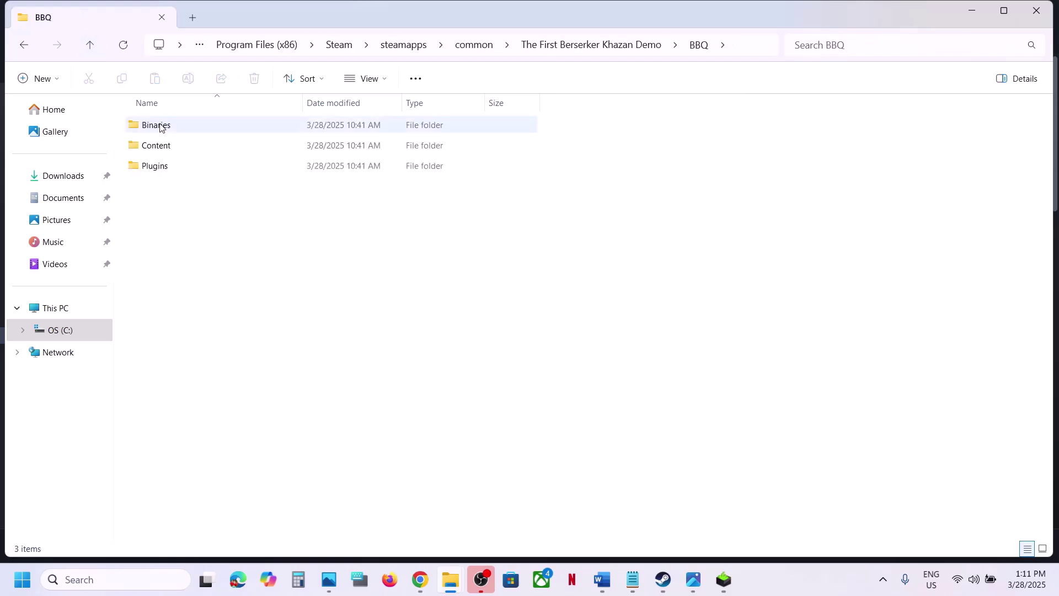
double_click(160, 124)
double_click(186, 128)
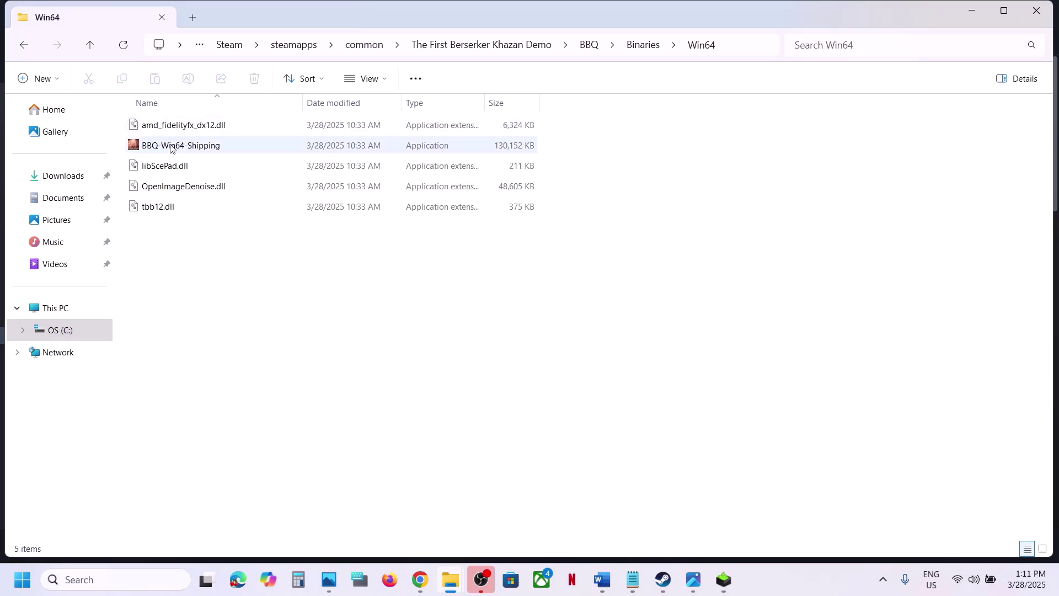
Step: Clear the compatibility mode, fullscreen optimization and administrator options of BBQ-Win64-Shipping, save, and return to the game's root folder
right_click(176, 147)
click(230, 358)
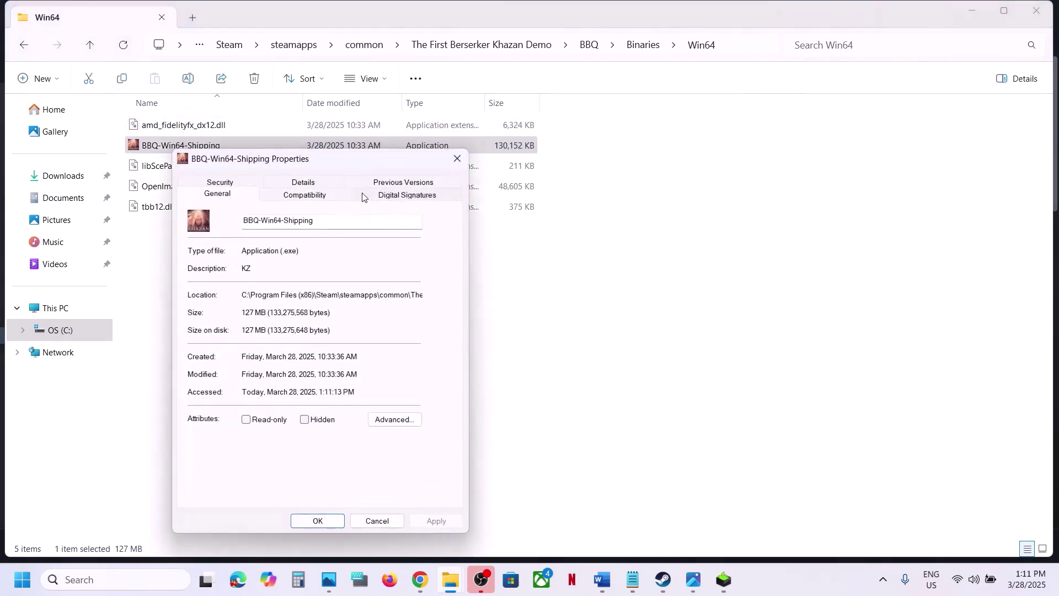
click(305, 195)
click(198, 286)
click(199, 286)
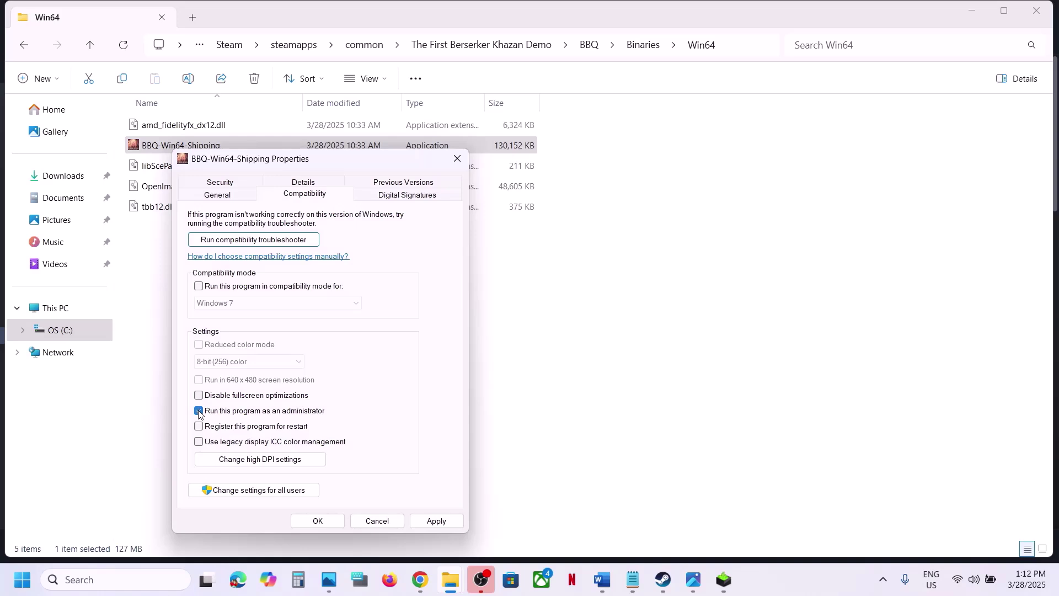
click(426, 522)
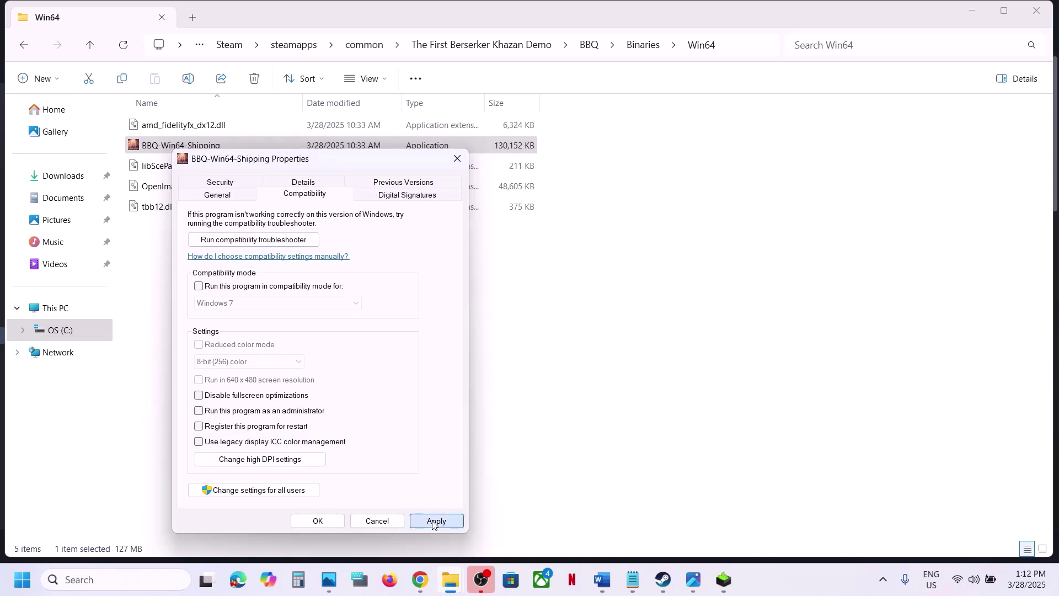
click(319, 521)
click(89, 45)
click(90, 44)
click(90, 45)
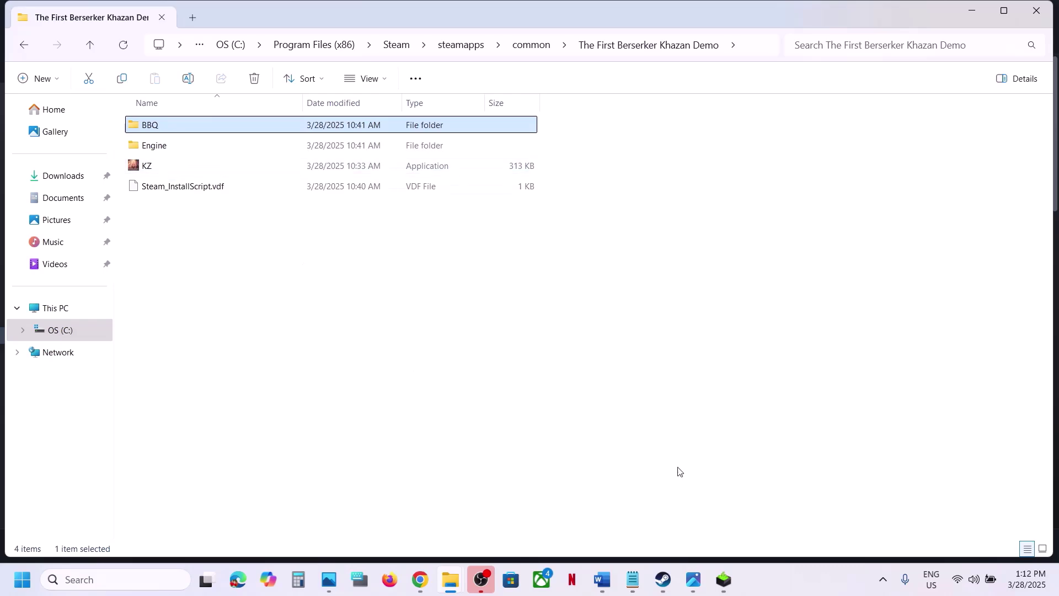
Step: Switch to the Word document and highlight Step 6 about verifying the game files
click(671, 579)
click(602, 580)
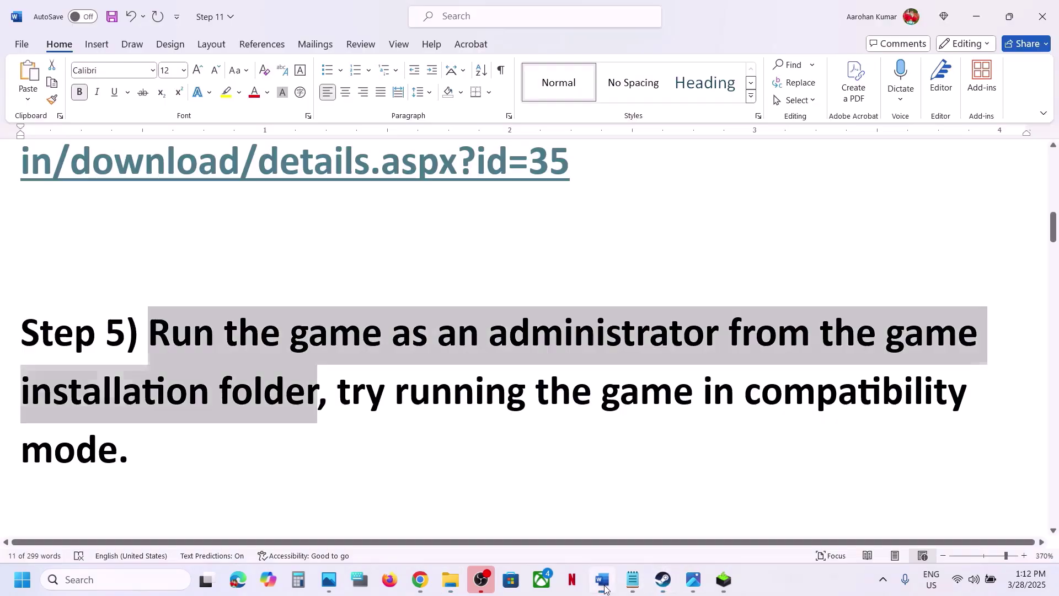
scroll(422, 326, down, 4)
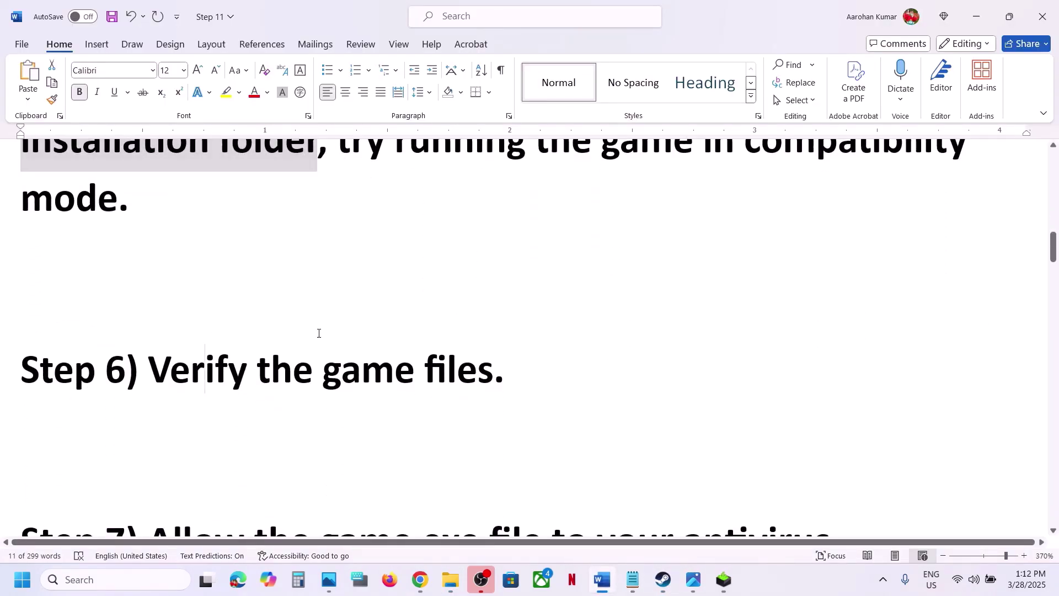
drag(150, 369, 678, 452)
Step: Switch to Steam, view the Installed Files properties of The First Berserker: Khazan Demo with its file integrity verification option, and close them
key(alt+Tab)
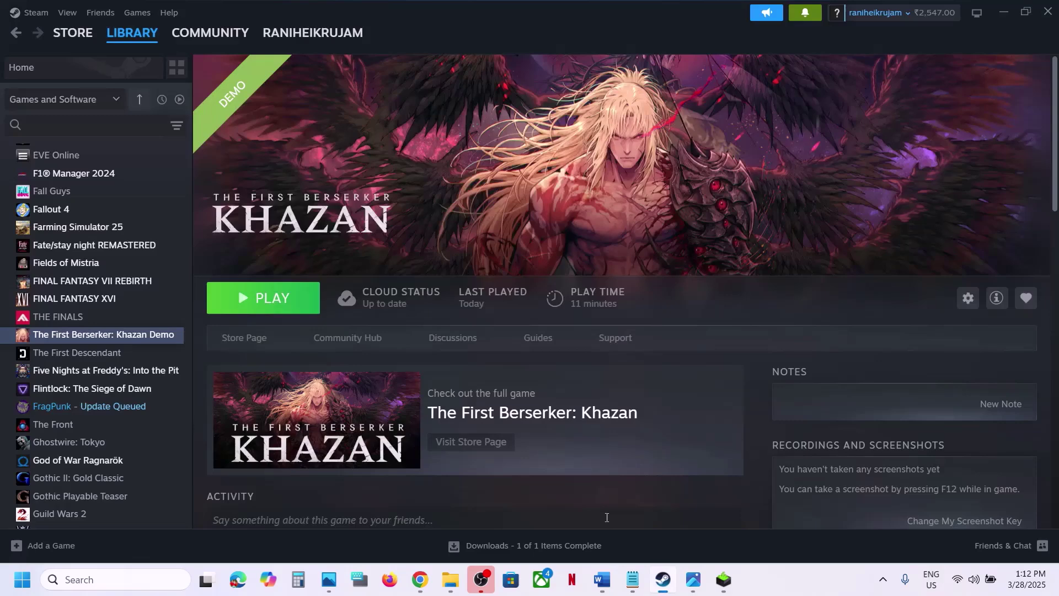
right_click(179, 338)
click(209, 440)
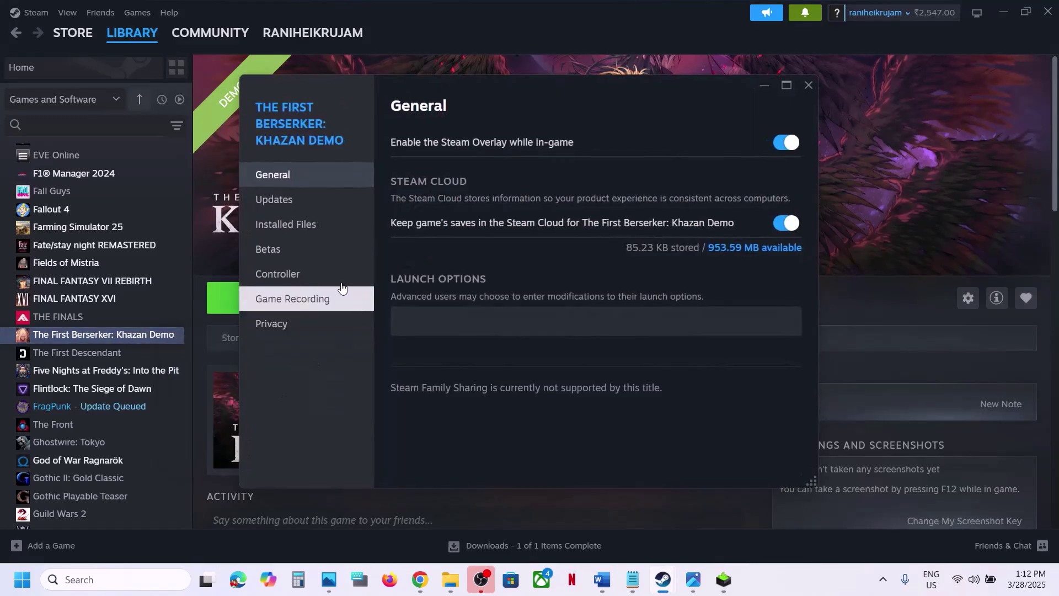
click(287, 231)
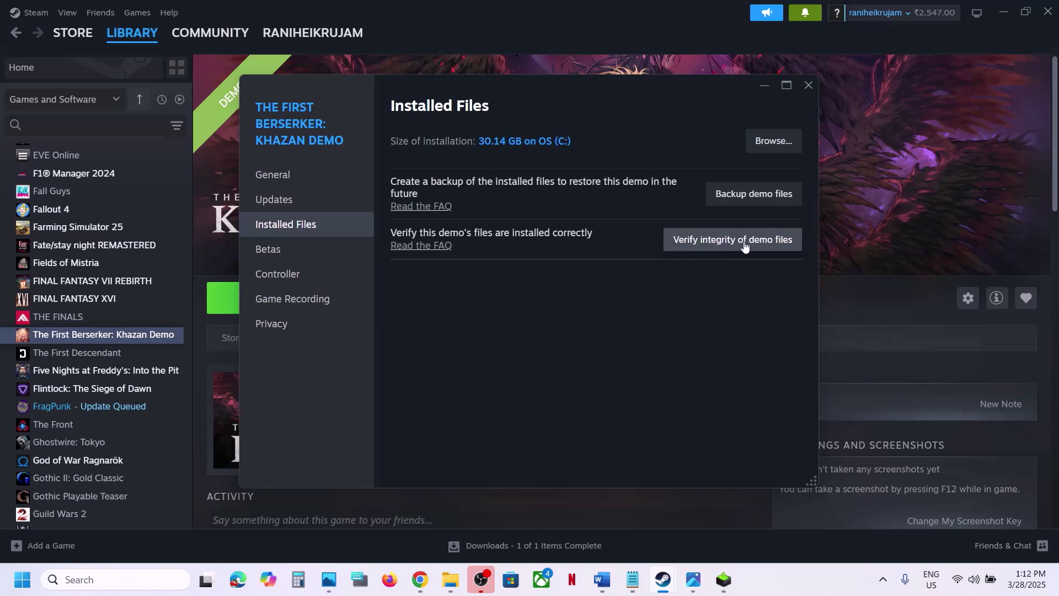
click(809, 86)
Step: Switch to the Word document and highlight Step 7 about allowing the game exe file in the antivirus program
click(601, 580)
scroll(418, 345, down, 3)
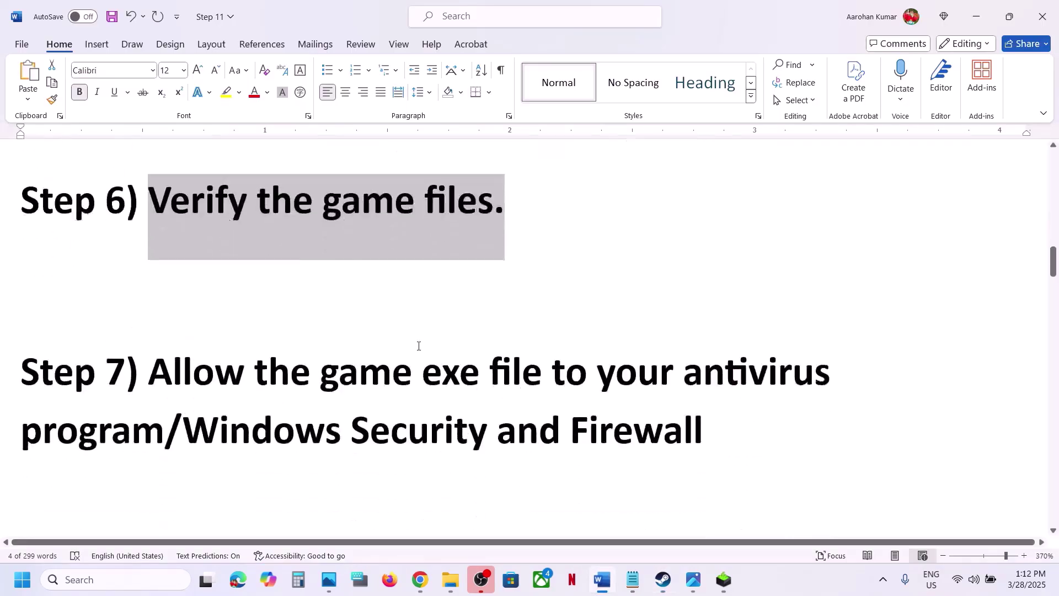
drag(147, 345, 163, 401)
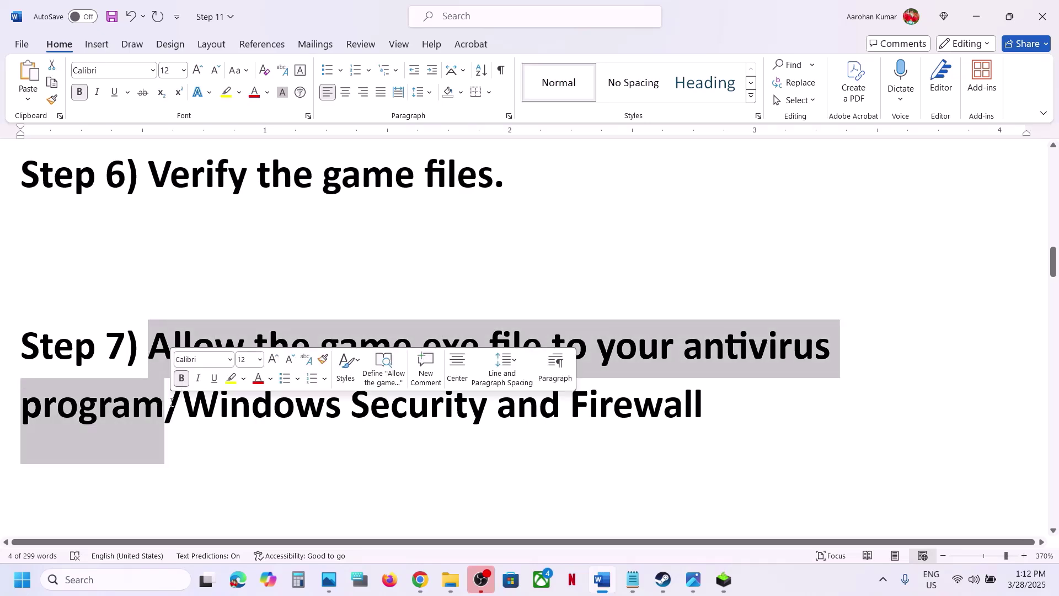
drag(171, 403, 159, 347)
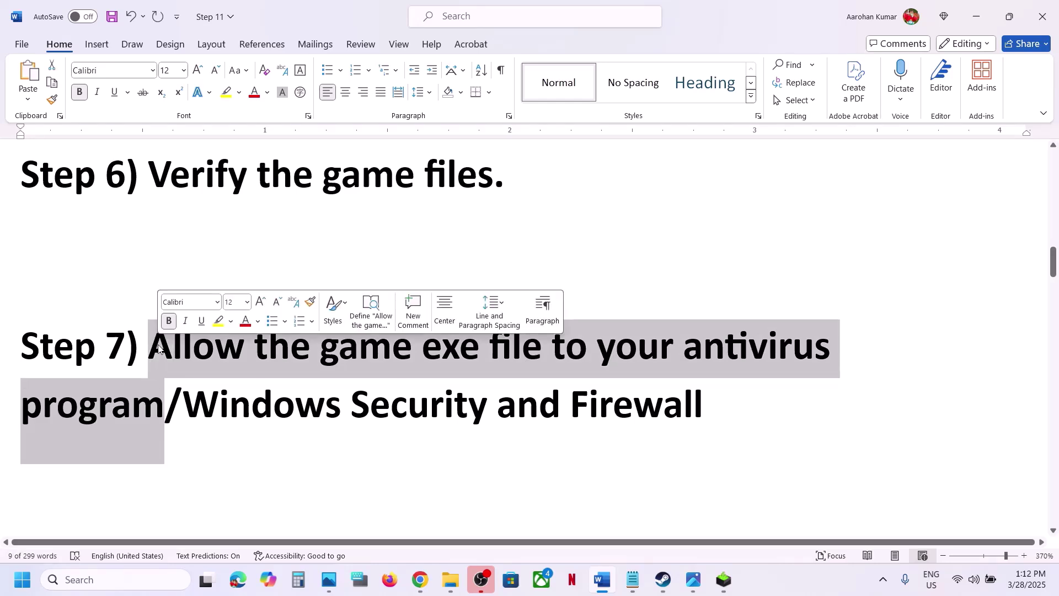
click(194, 395)
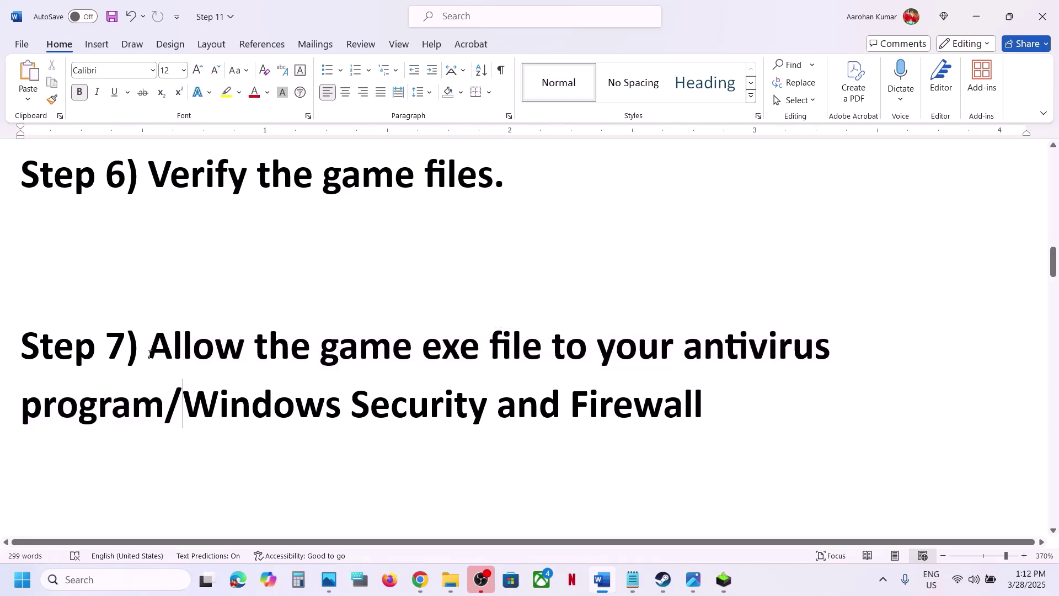
drag(149, 353, 166, 402)
Step: Open the Windows Security page for allowing apps through Controlled folder access, within the ransomware protection settings
key(super+i)
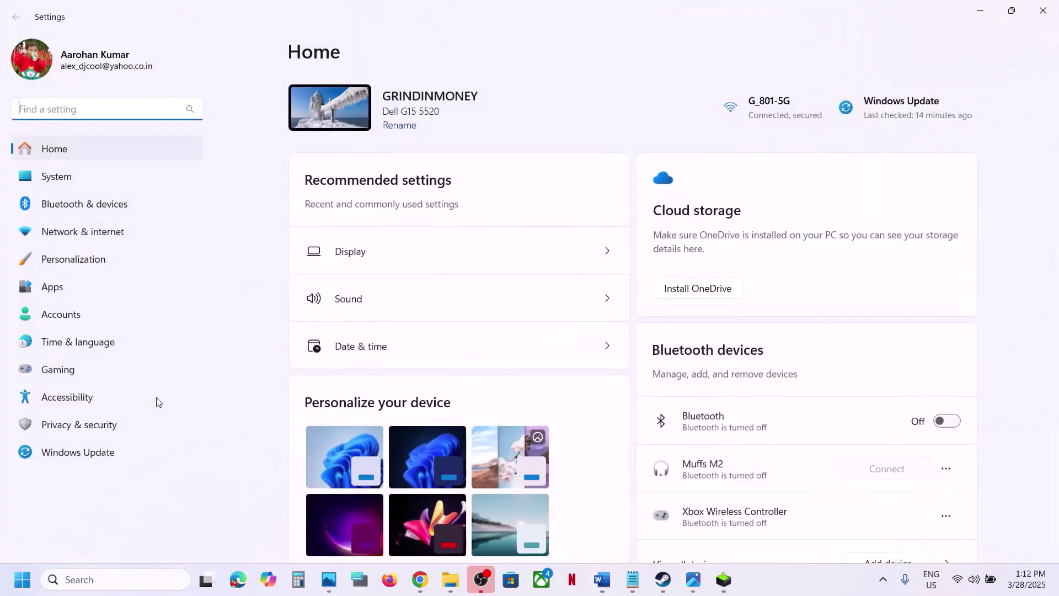
click(97, 435)
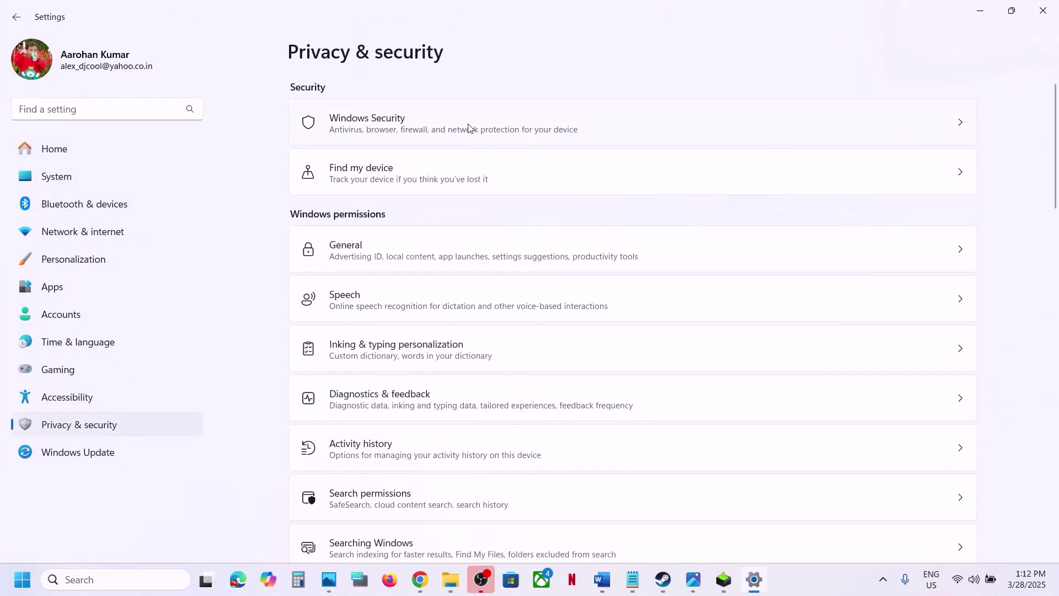
click(483, 129)
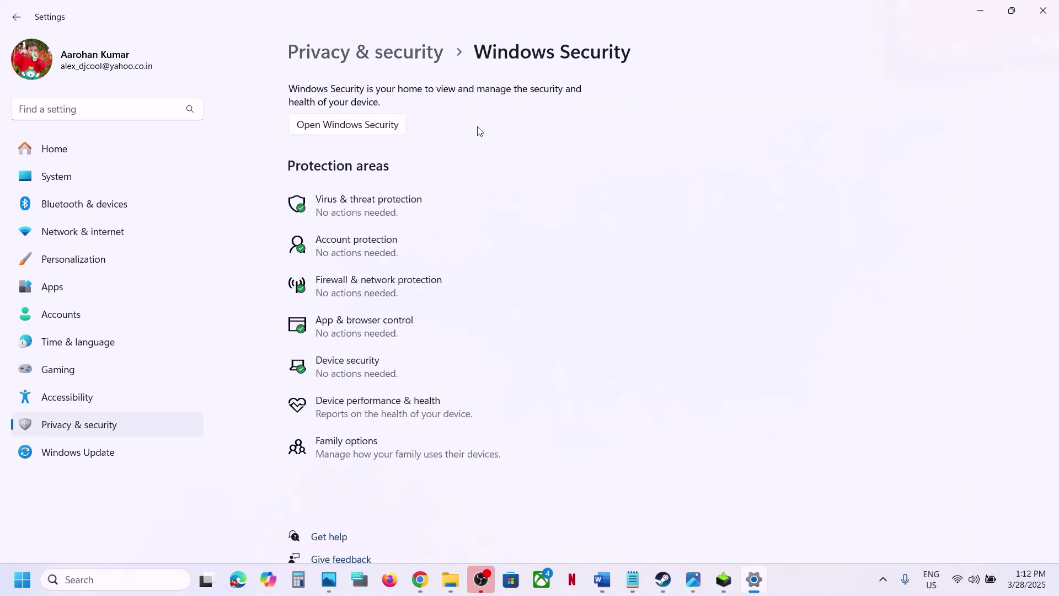
click(384, 203)
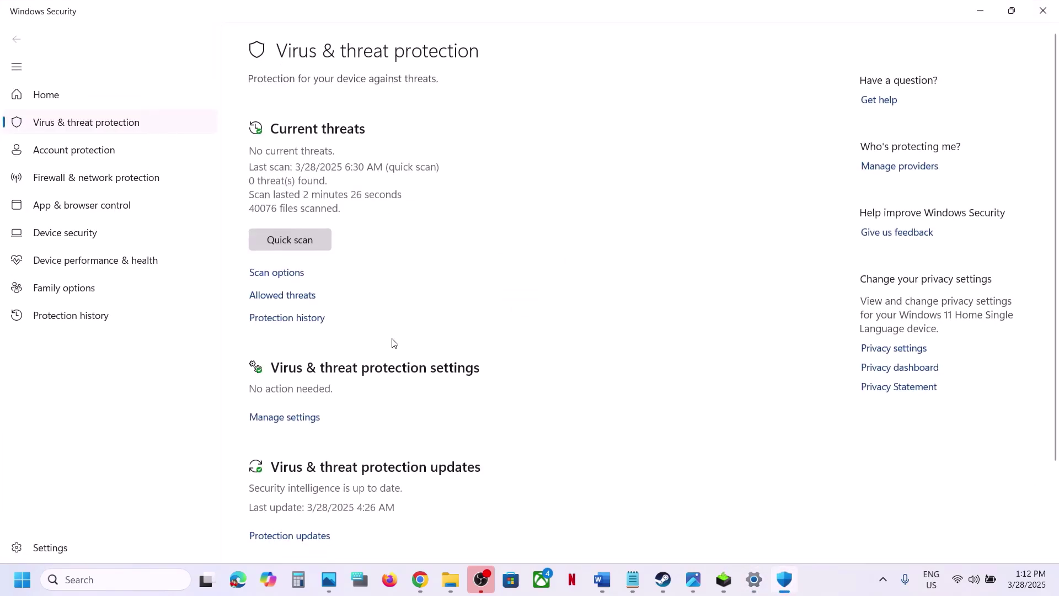
scroll(393, 343, down, 3)
click(316, 514)
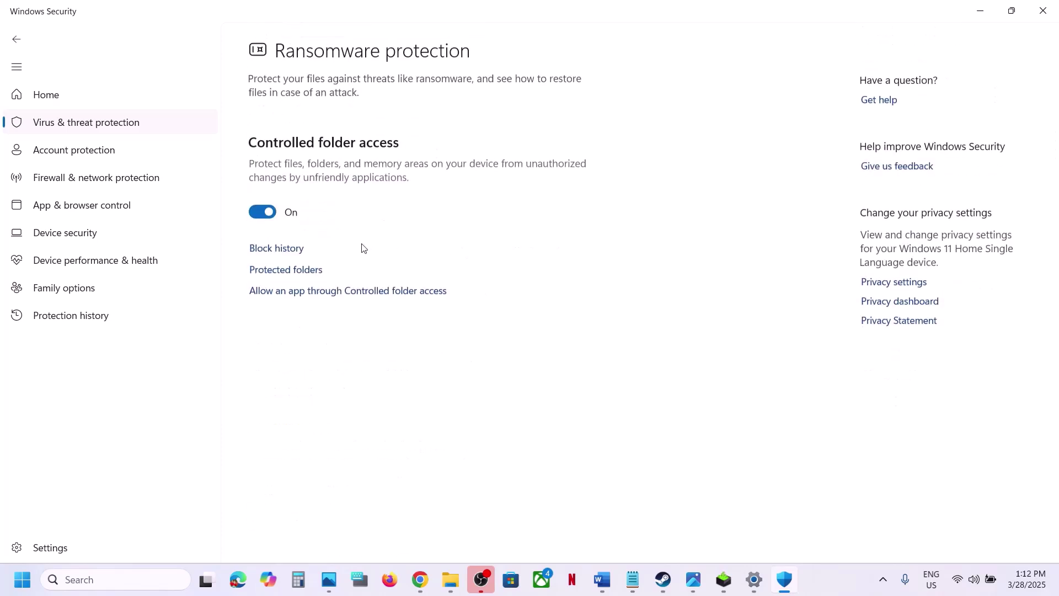
click(328, 292)
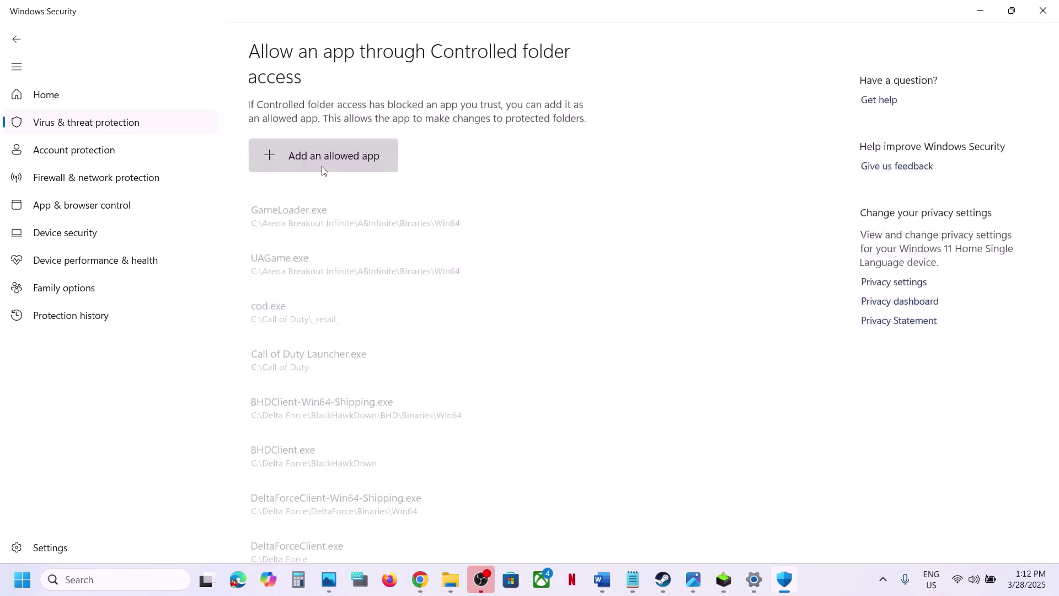
Step: Add BBQ-Win64-Shipping from the game's BBQ\Binaries\Win64 folder as an allowed app
click(313, 165)
click(305, 209)
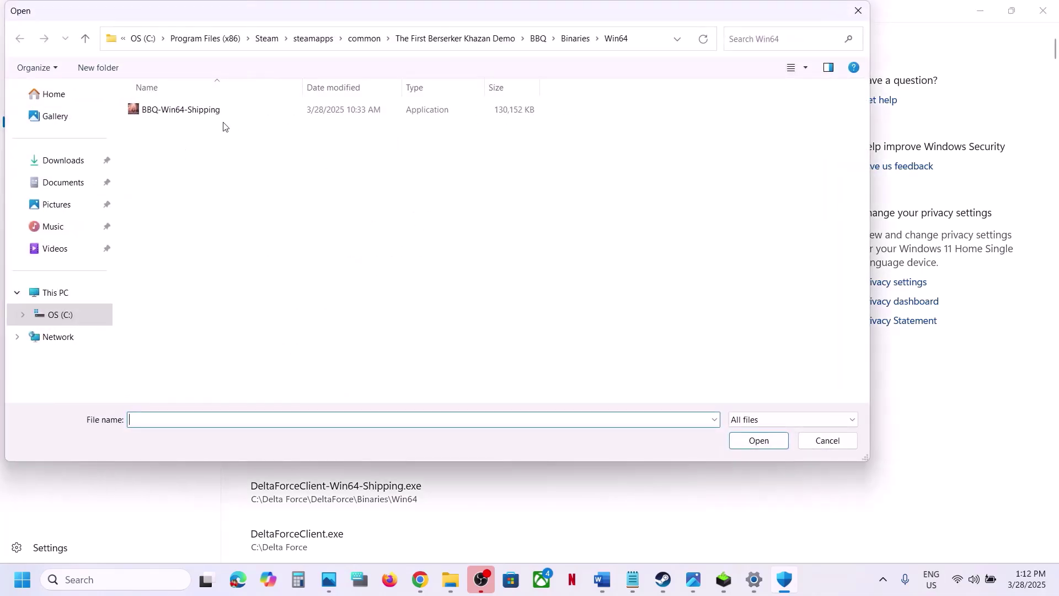
click(185, 116)
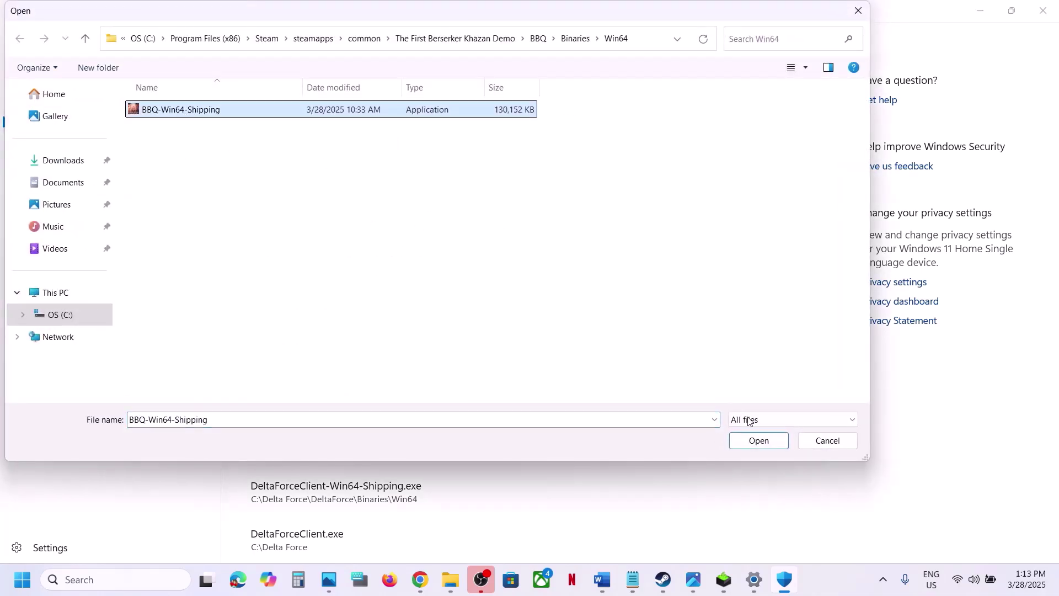
click(753, 440)
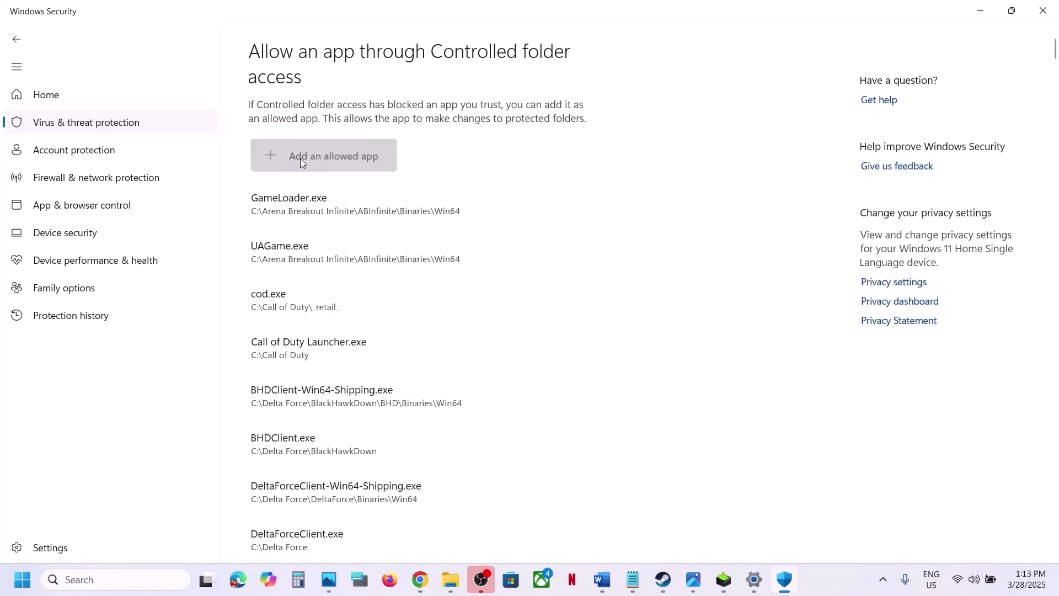
Step: Add the KZ application from The First Berserker Khazan Demo root folder as an allowed app
click(300, 157)
click(317, 213)
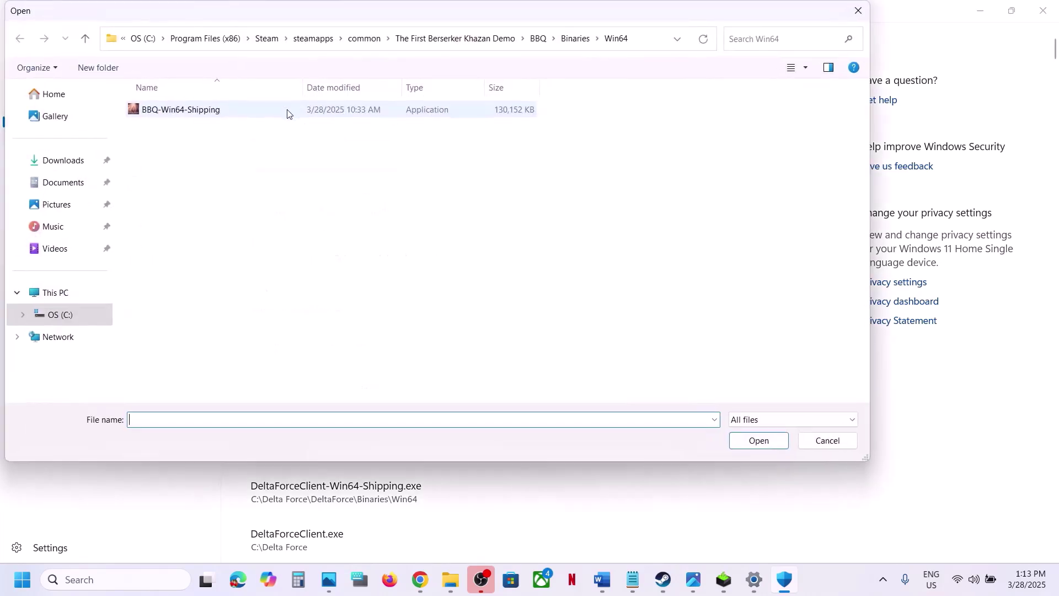
click(86, 40)
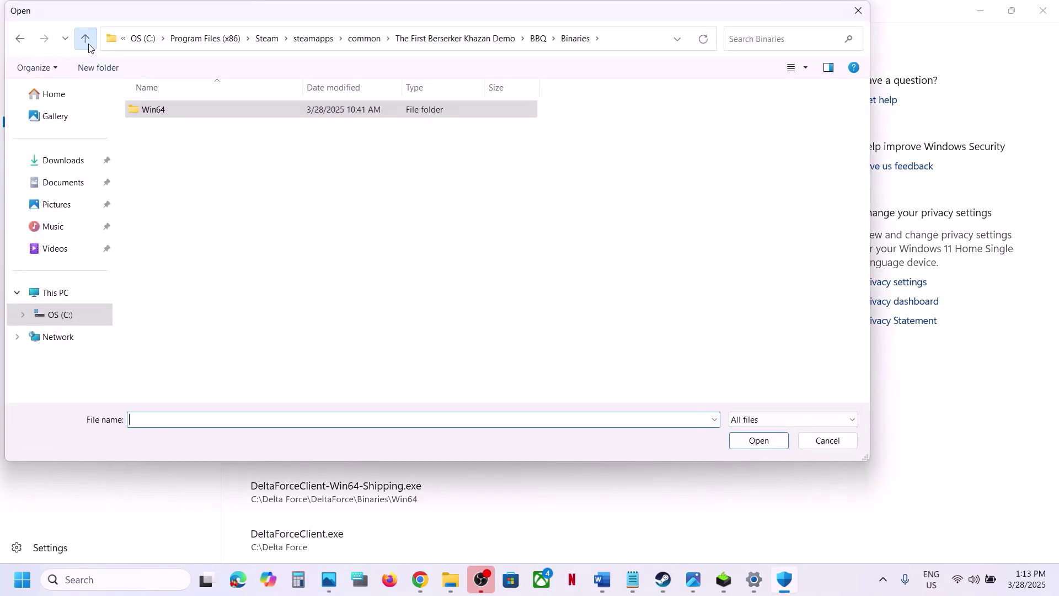
click(87, 42)
click(86, 41)
click(166, 153)
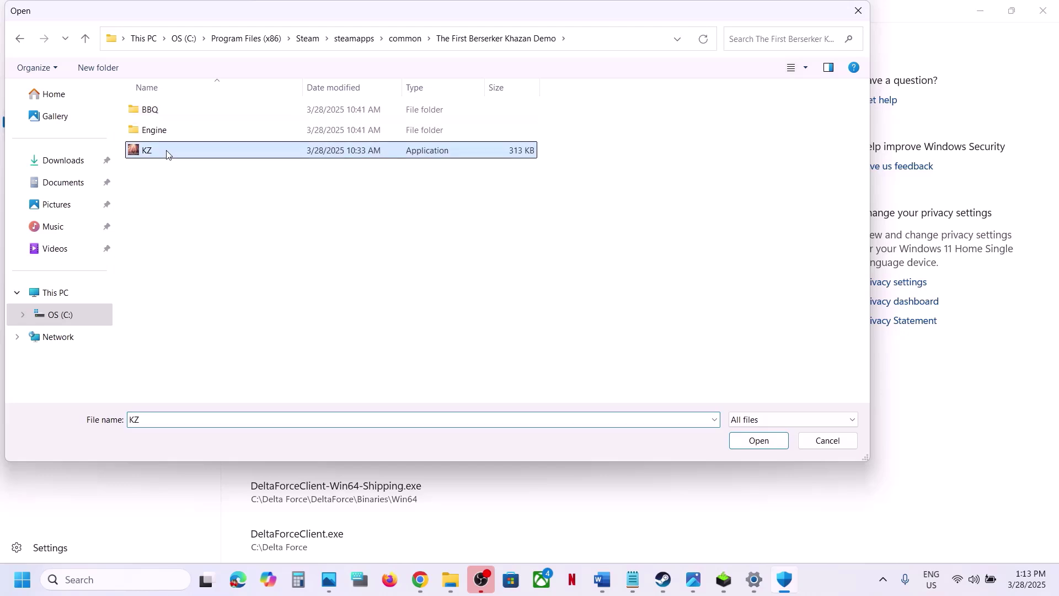
click(759, 440)
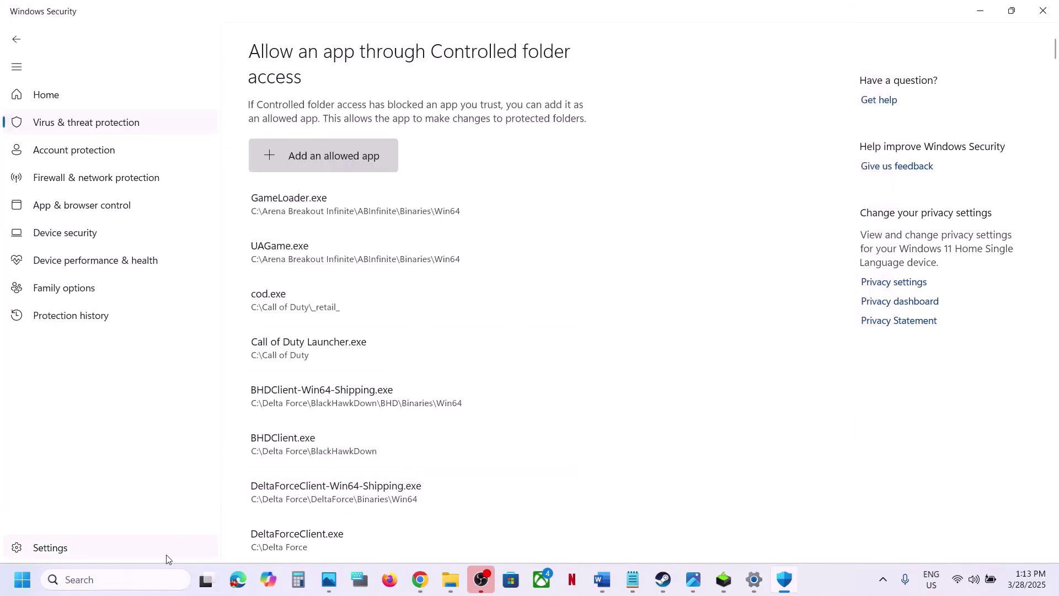
Step: Open the Windows Defender Firewall allowed apps list through Control Panel and unlock its settings for changes
click(124, 579)
text(control fa)
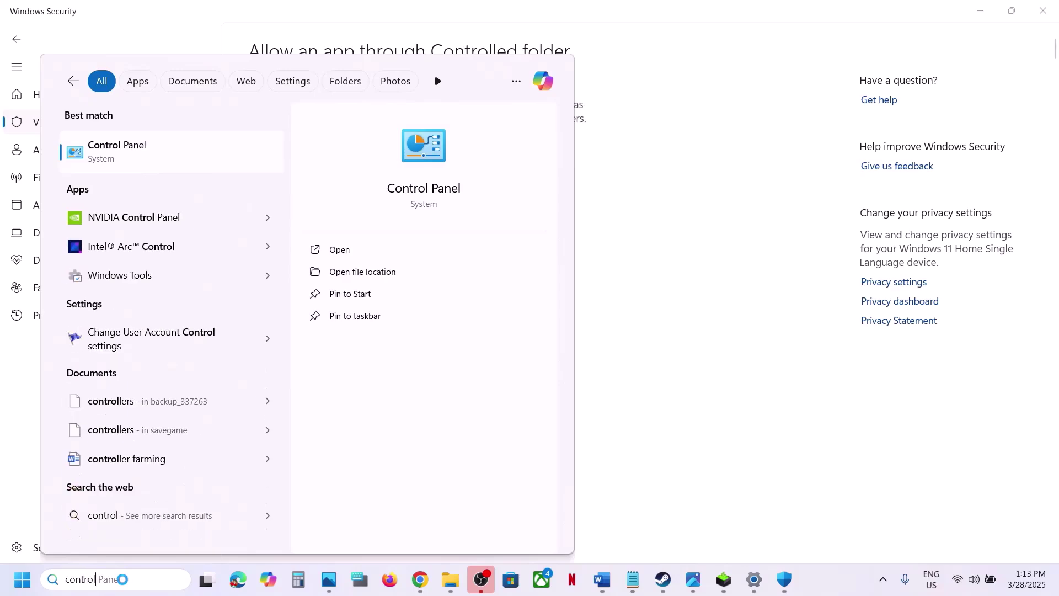
key(Escape)
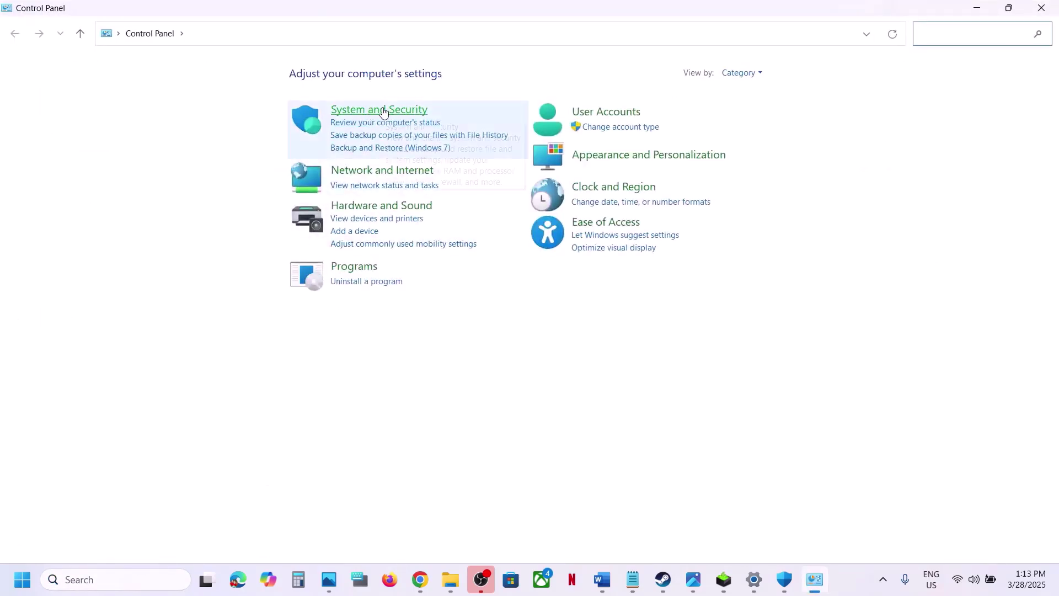
click(384, 111)
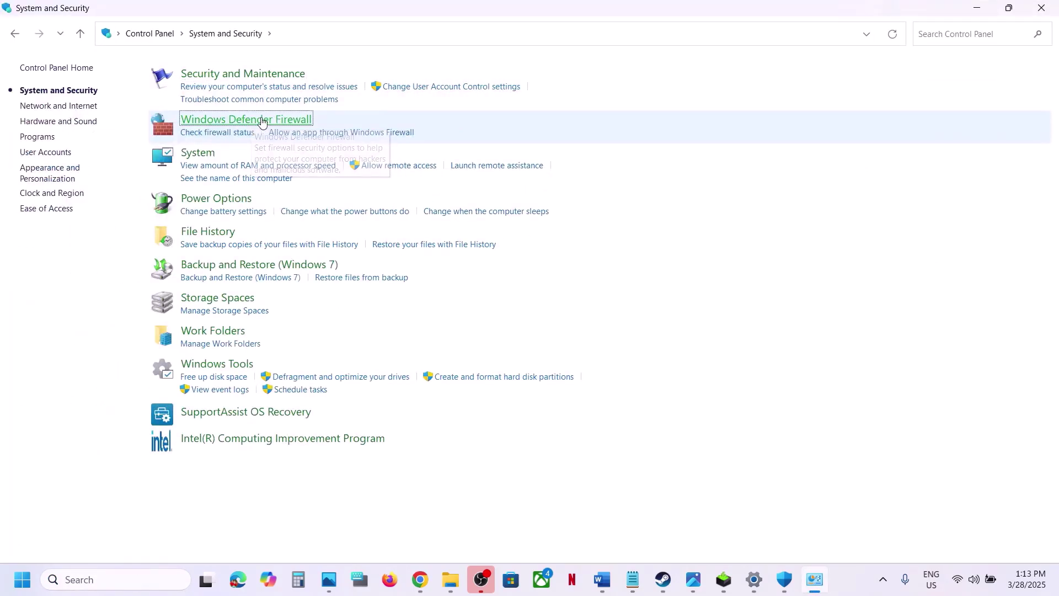
click(262, 122)
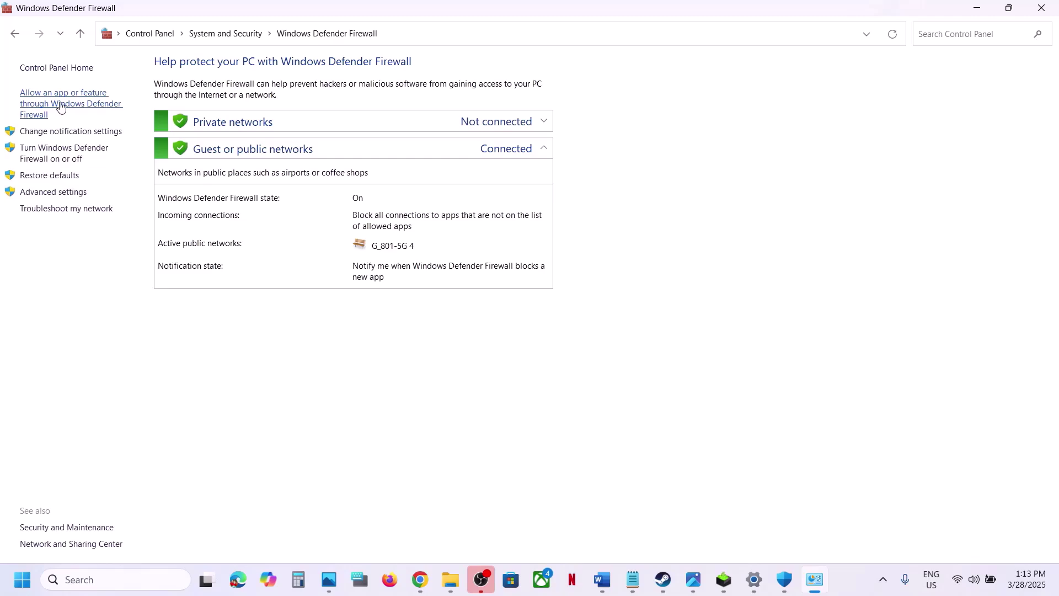
click(61, 108)
click(687, 109)
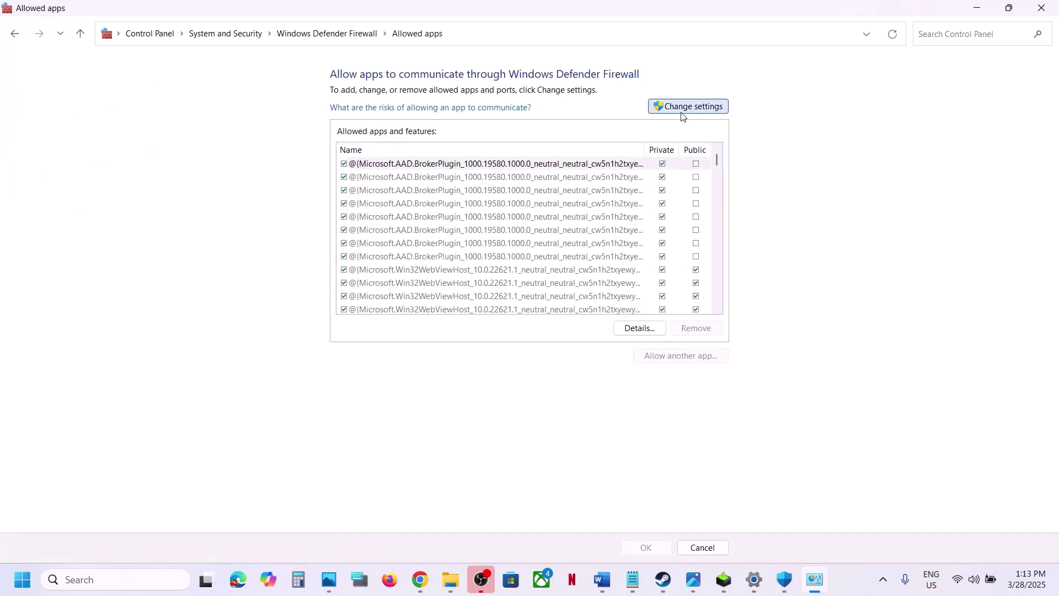
Step: Try to add BBQ-Win64-Shipping from the game's Win64 folder to the firewall's allowed apps
click(683, 359)
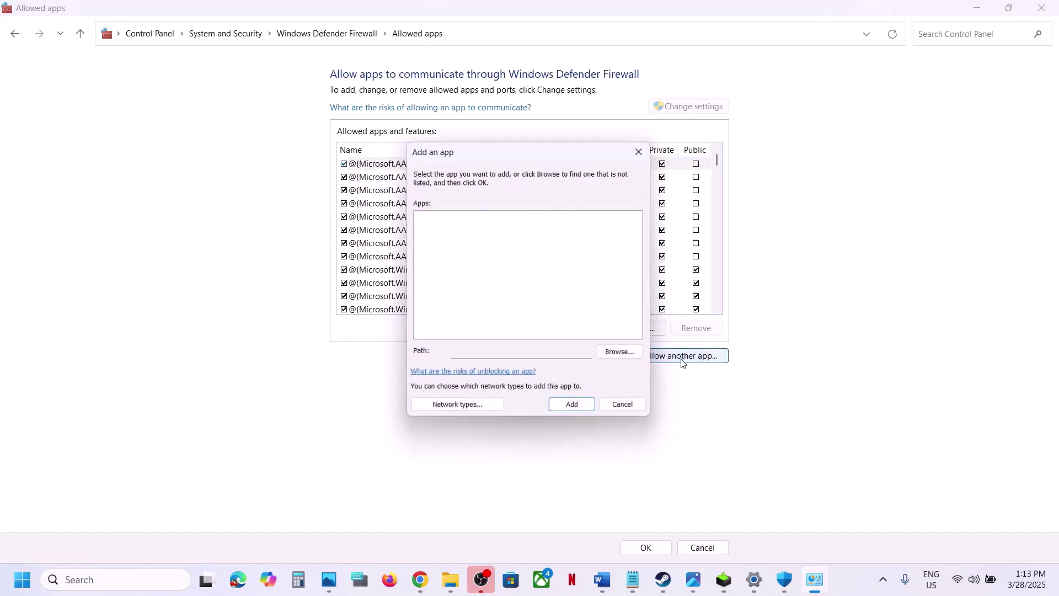
click(619, 352)
click(593, 243)
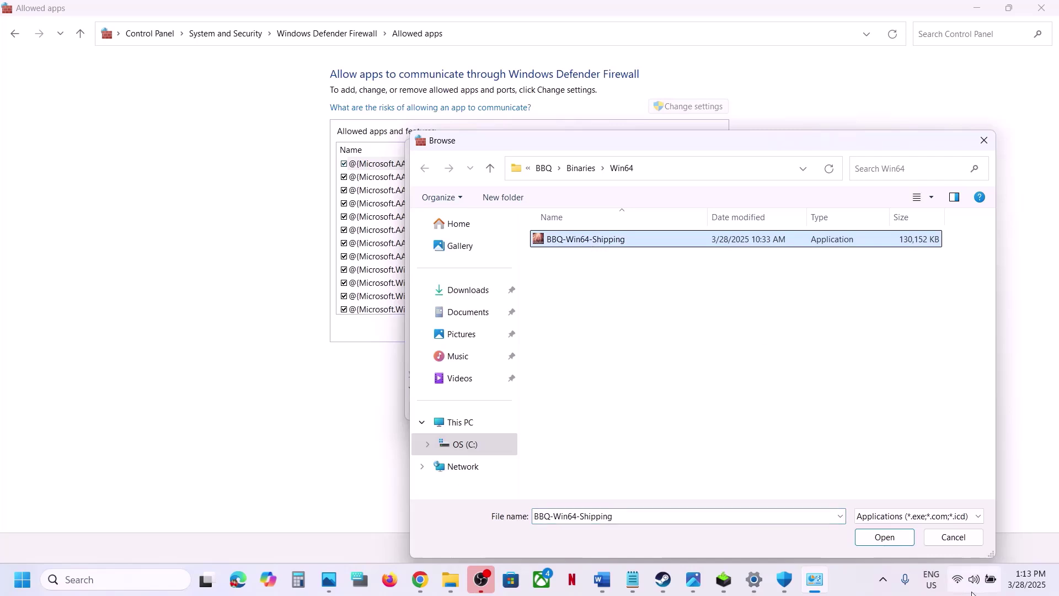
click(888, 538)
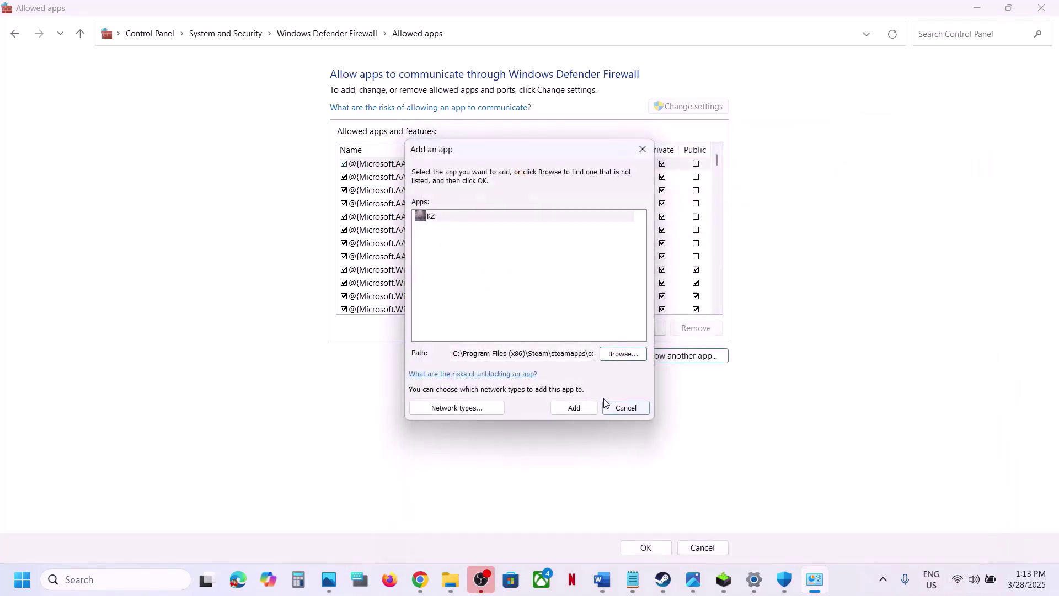
click(574, 408)
click(589, 341)
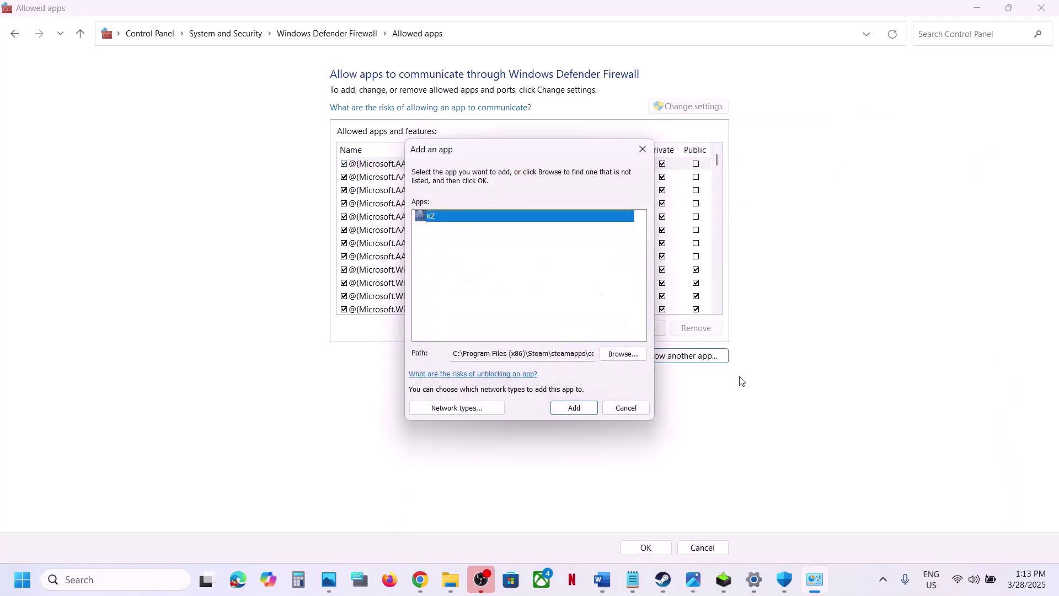
Step: Try to add the KZ application from the game's root folder to the firewall's allowed apps, and close the Add an app dialog
click(623, 354)
click(490, 167)
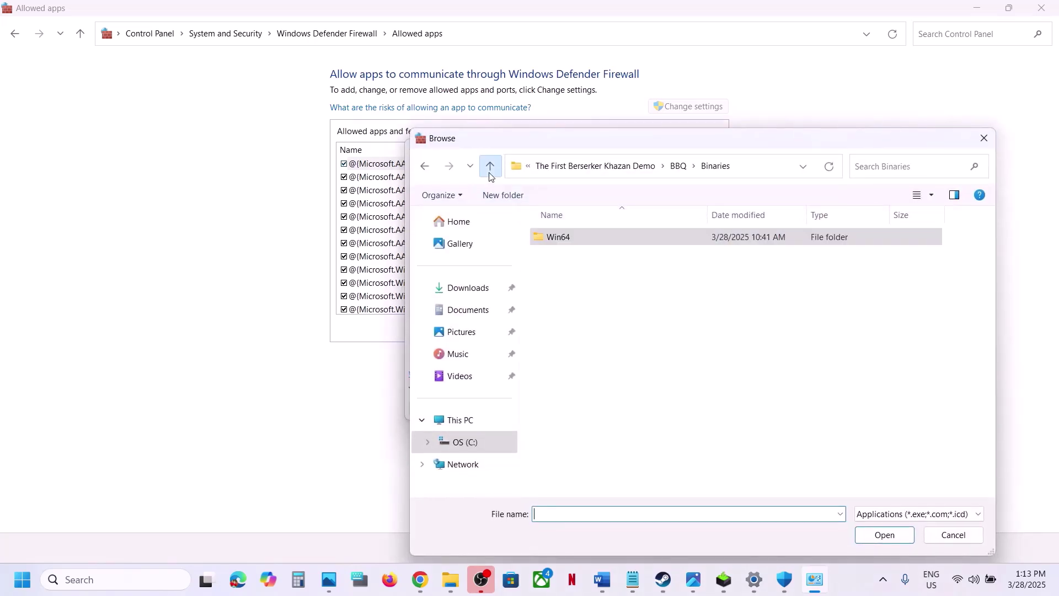
click(490, 168)
click(552, 277)
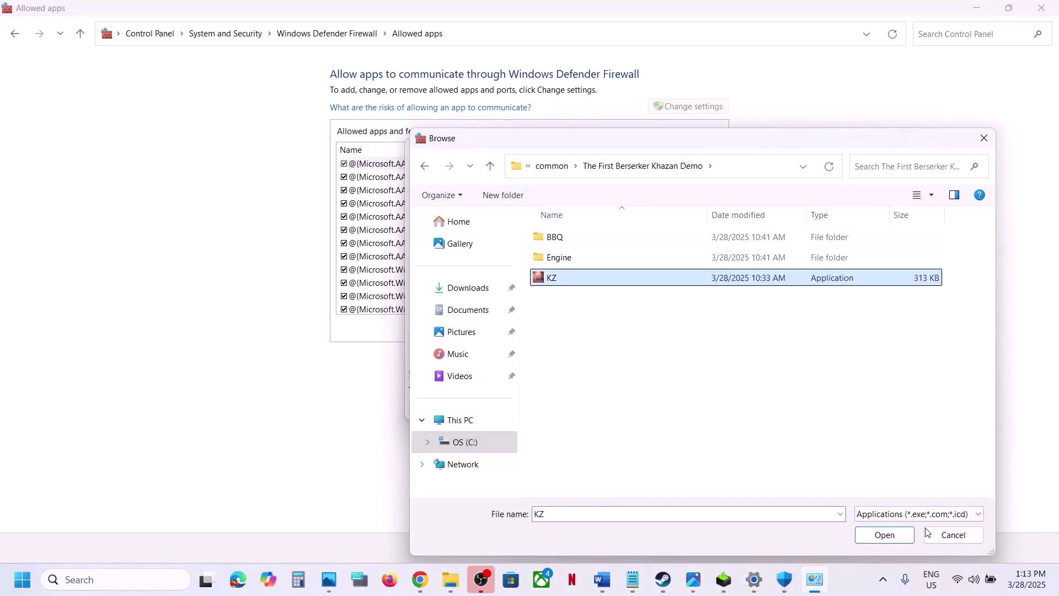
click(896, 534)
click(558, 408)
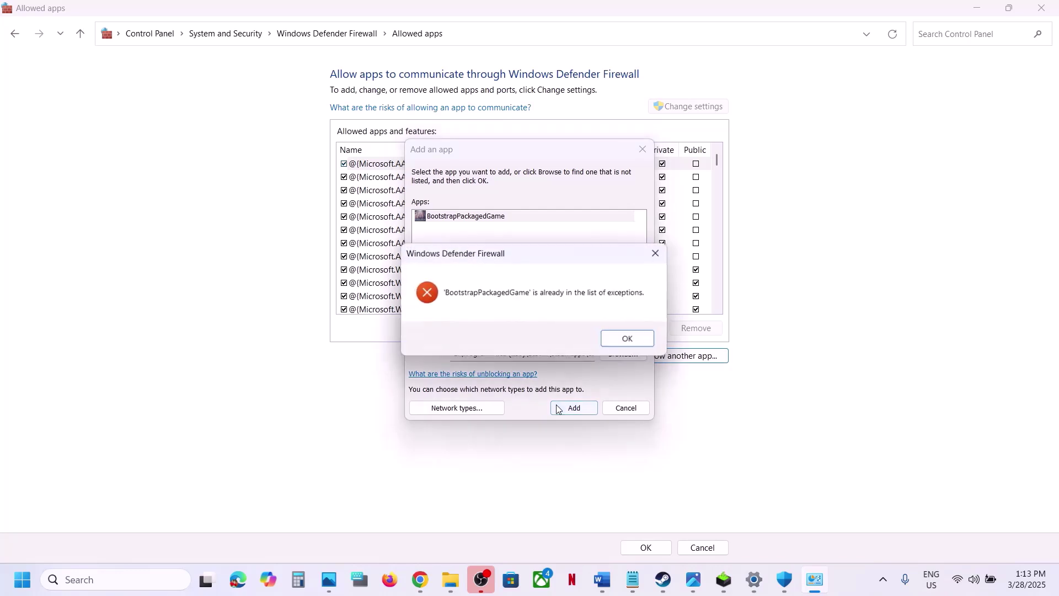
click(624, 340)
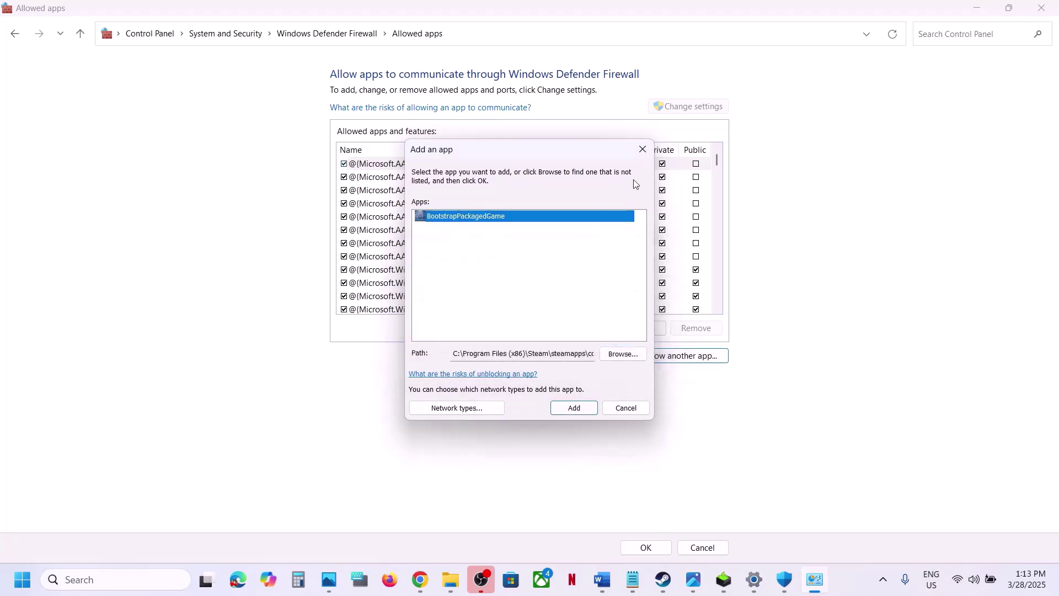
click(642, 149)
Step: Locate the KZ entry in the firewall's allowed apps list, and close the firewall and Windows Security windows
click(503, 284)
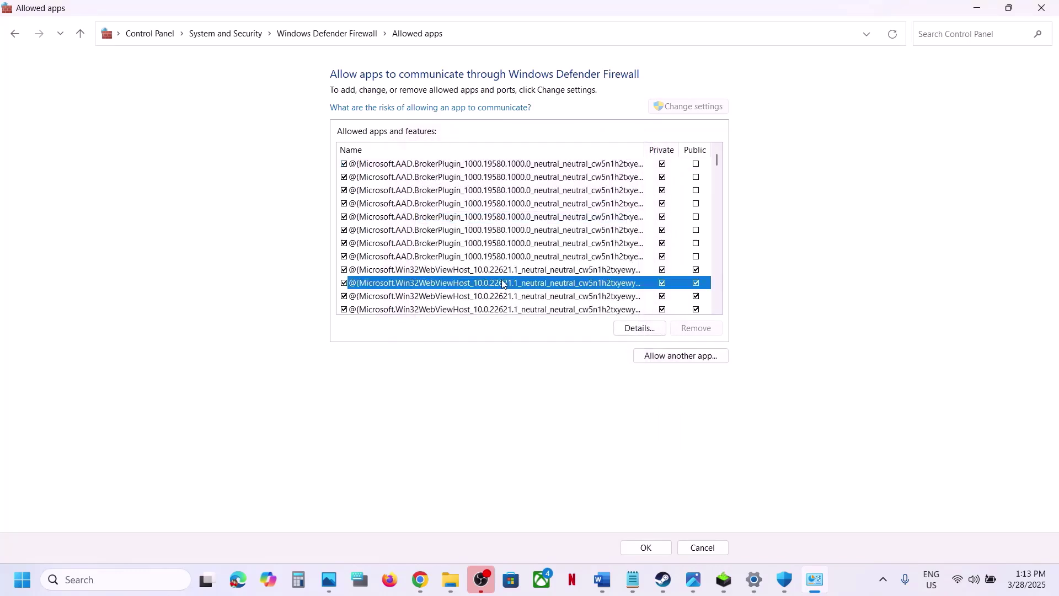
text(kz)
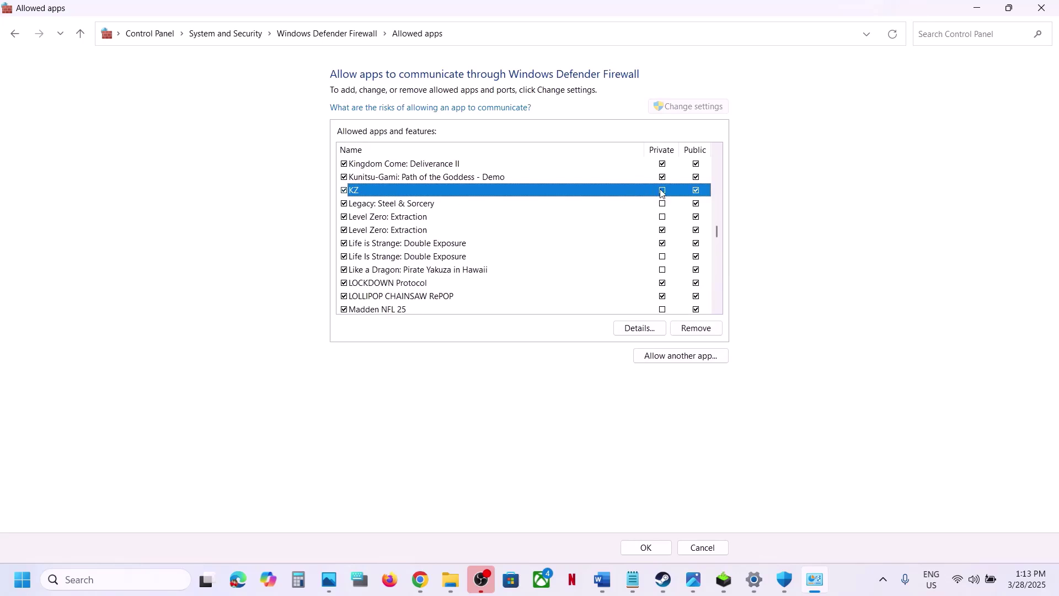
click(1041, 8)
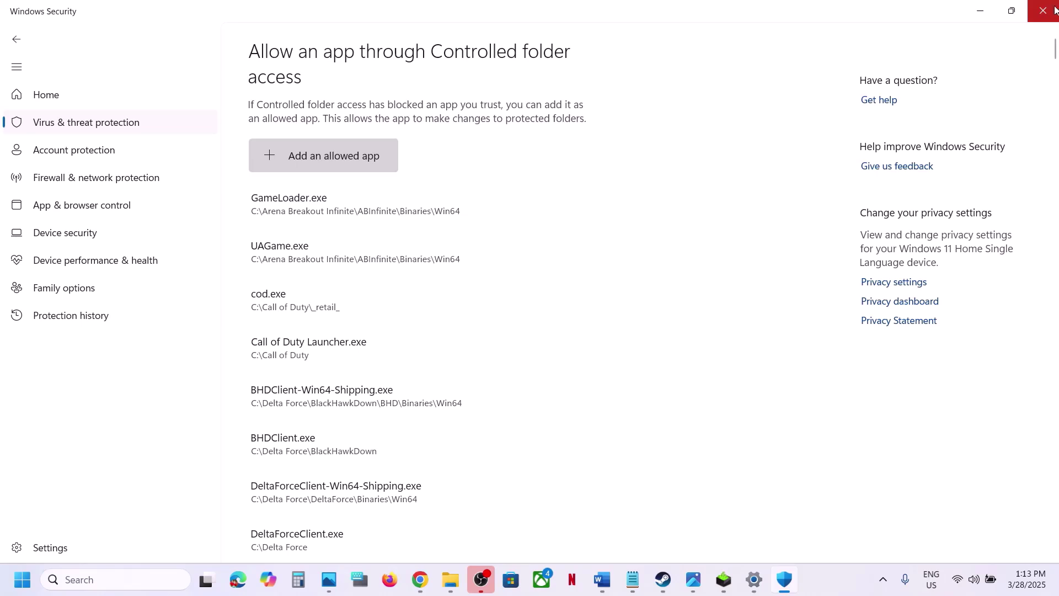
click(1054, 10)
click(1049, 14)
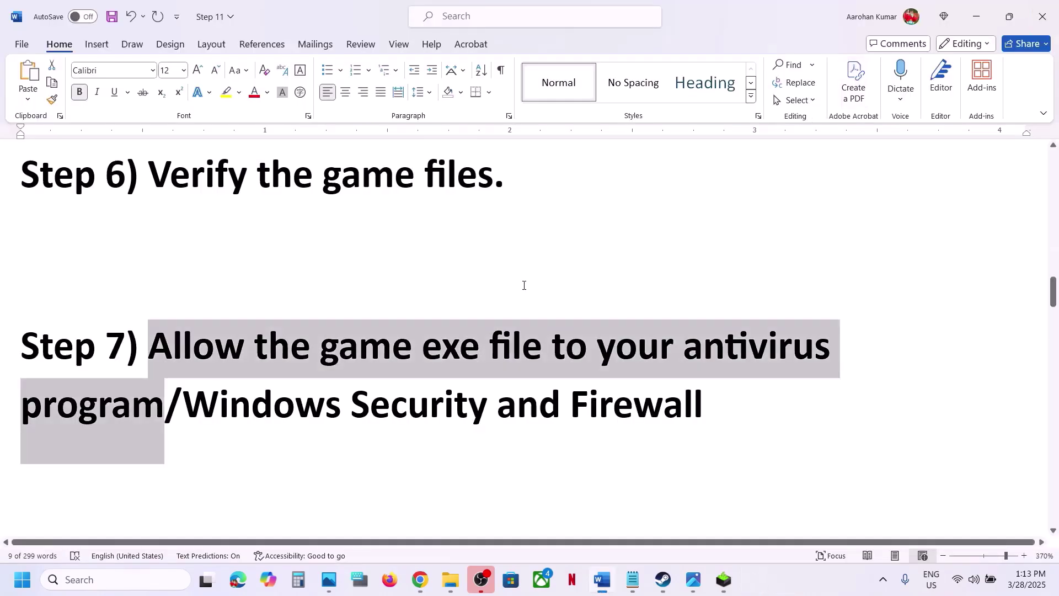
Step: Go to Step 8 in the Word document and highlight its opening instruction on the Steam Overlay and overlay apps
scroll(317, 390, down, 3)
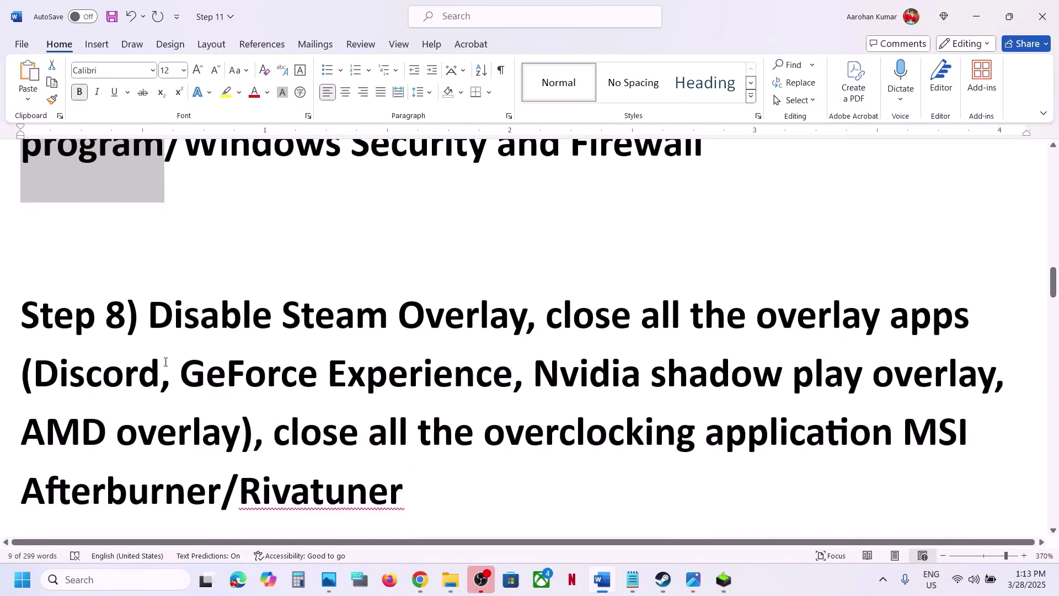
double_click(165, 366)
drag(149, 324, 527, 381)
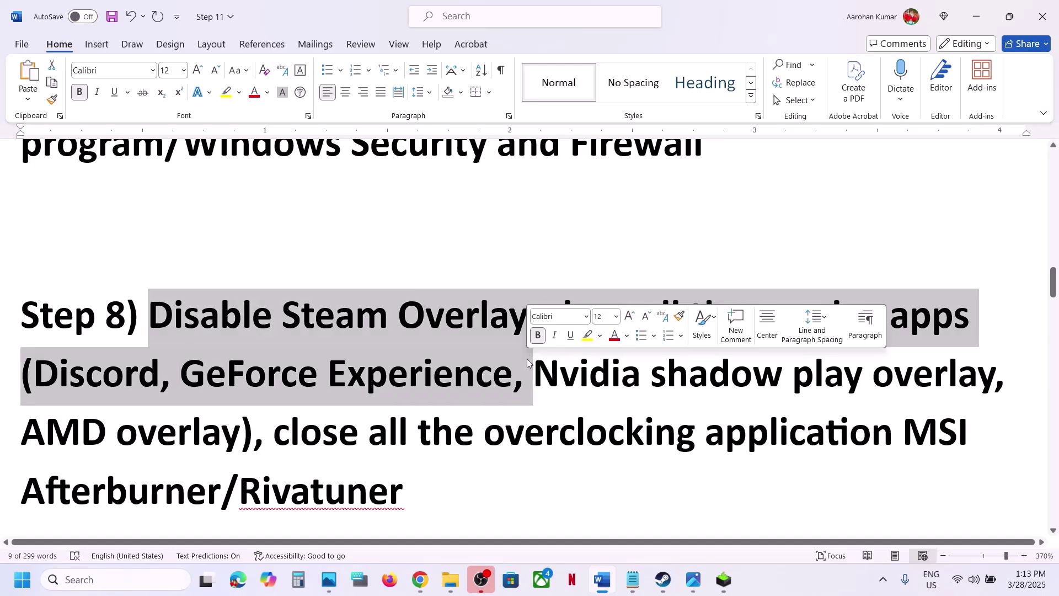
Step: Switch to Steam and disable the in-game Steam Overlay in the properties of The First Berserker: Khazan Demo
click(666, 589)
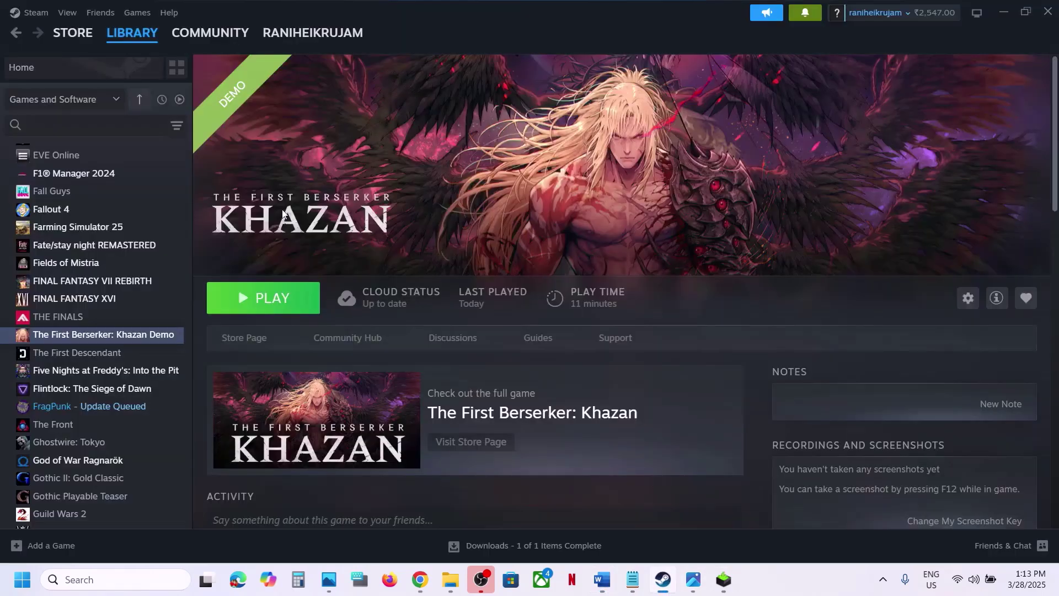
right_click(117, 334)
click(174, 444)
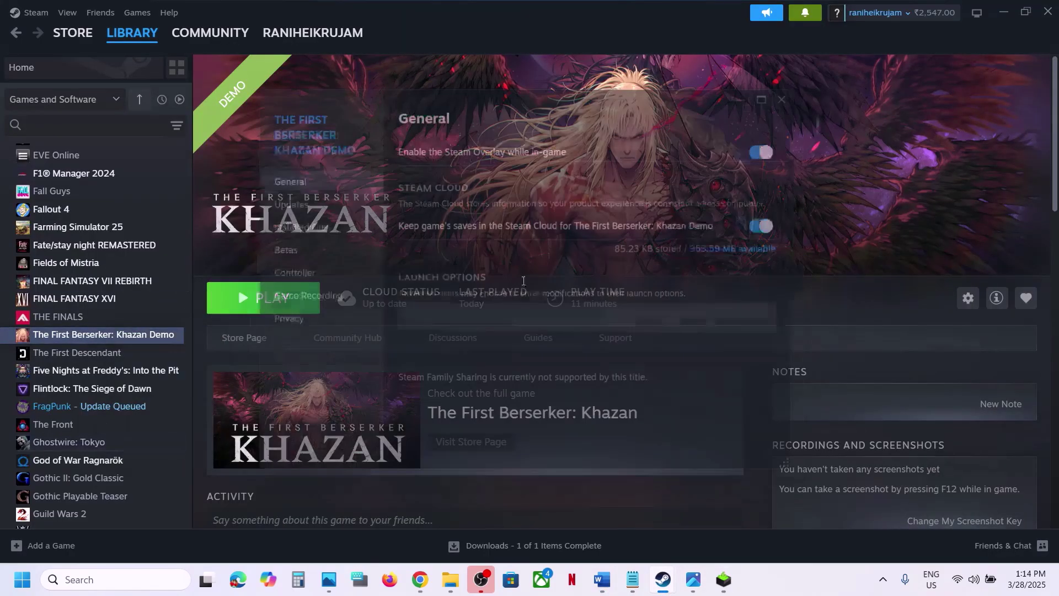
click(781, 144)
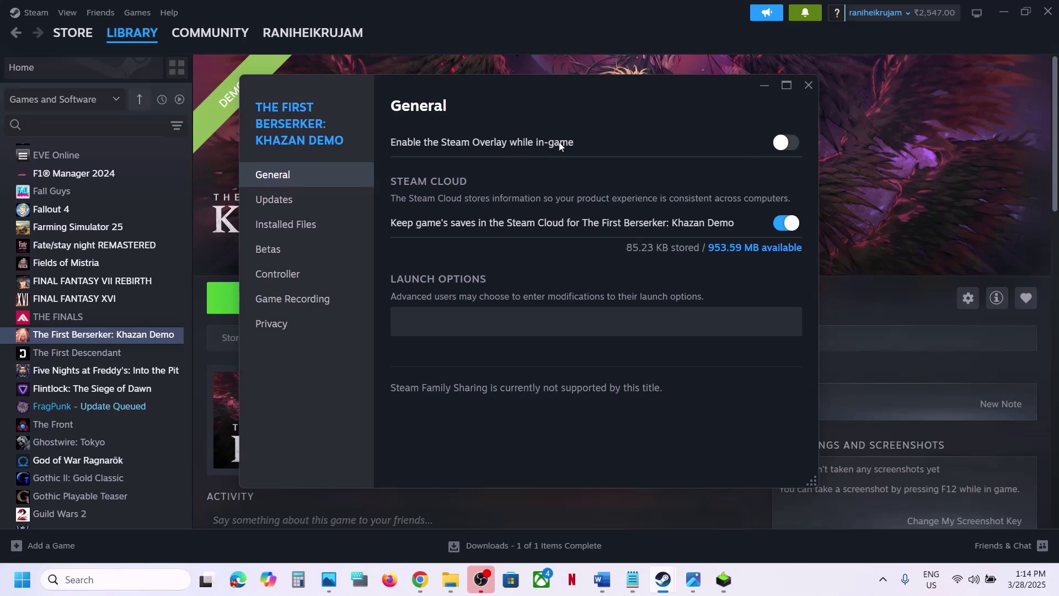
click(808, 86)
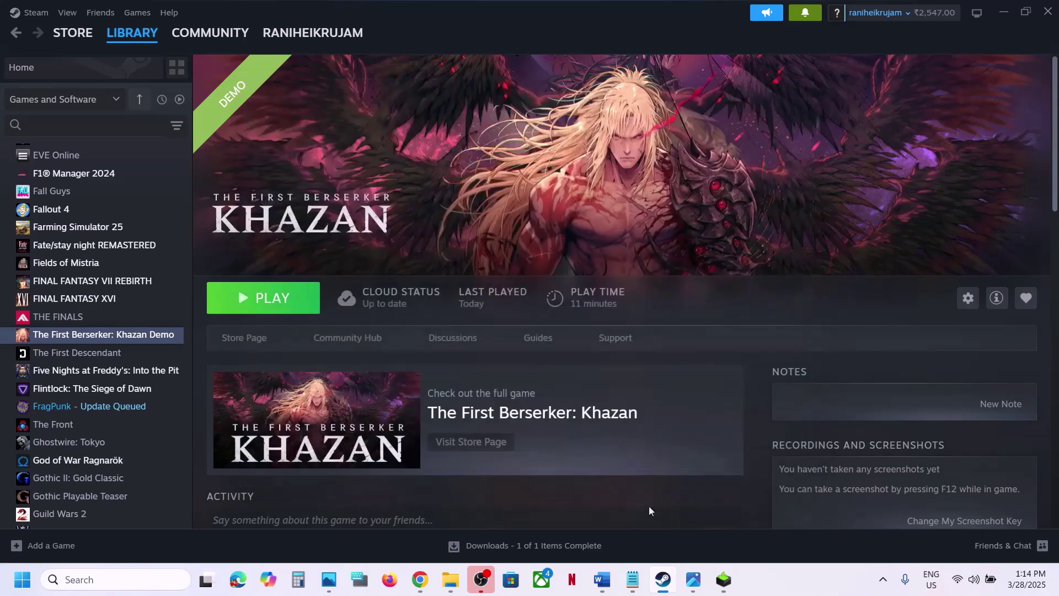
Step: Return to the Word document and highlight Discord and GeForce Experience in the Step 8 overlay app list
click(602, 579)
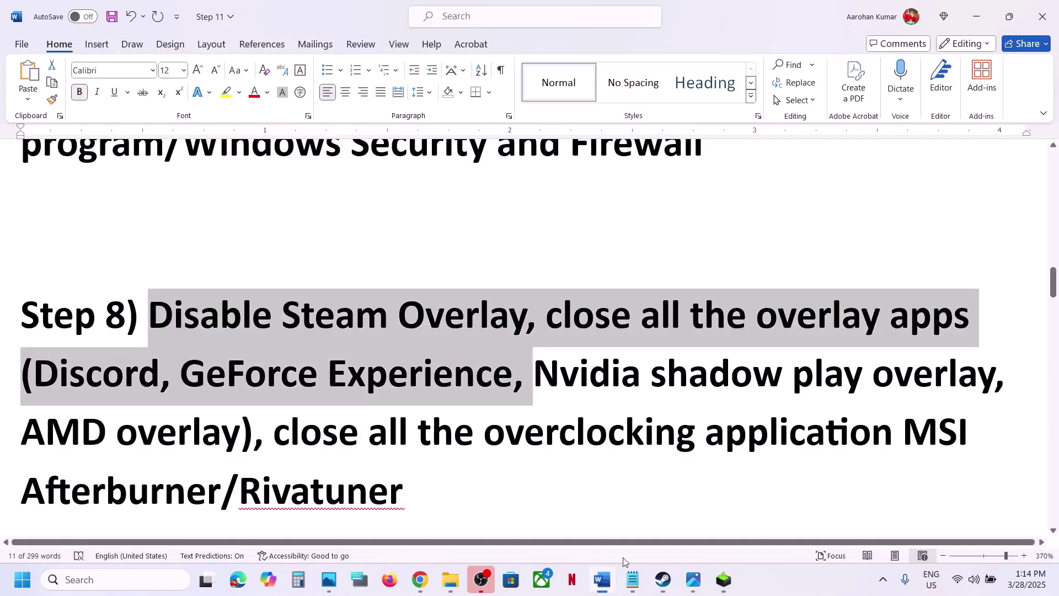
click(563, 379)
double_click(78, 377)
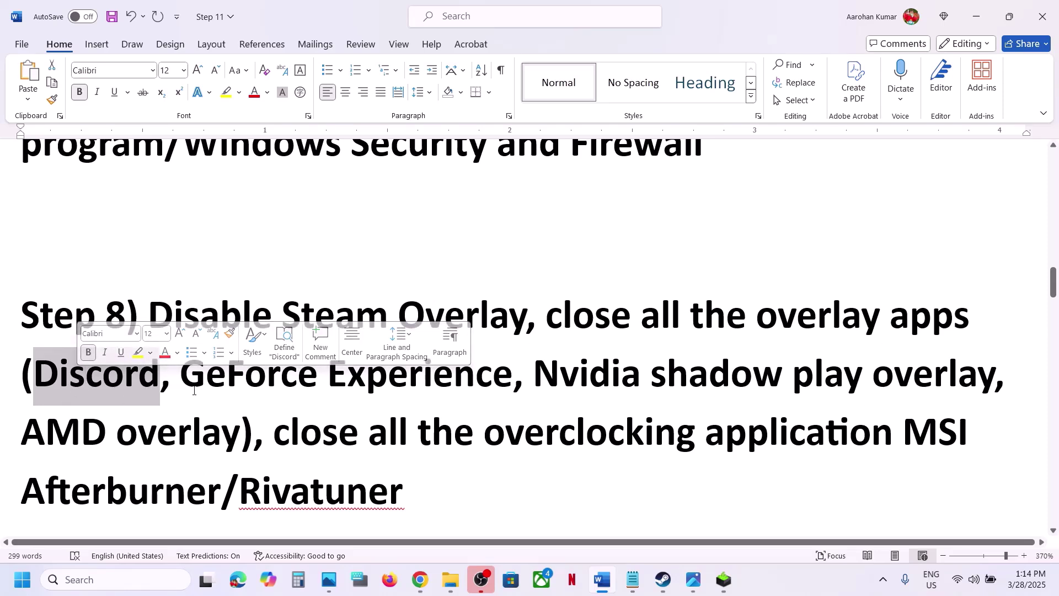
drag(183, 380, 487, 393)
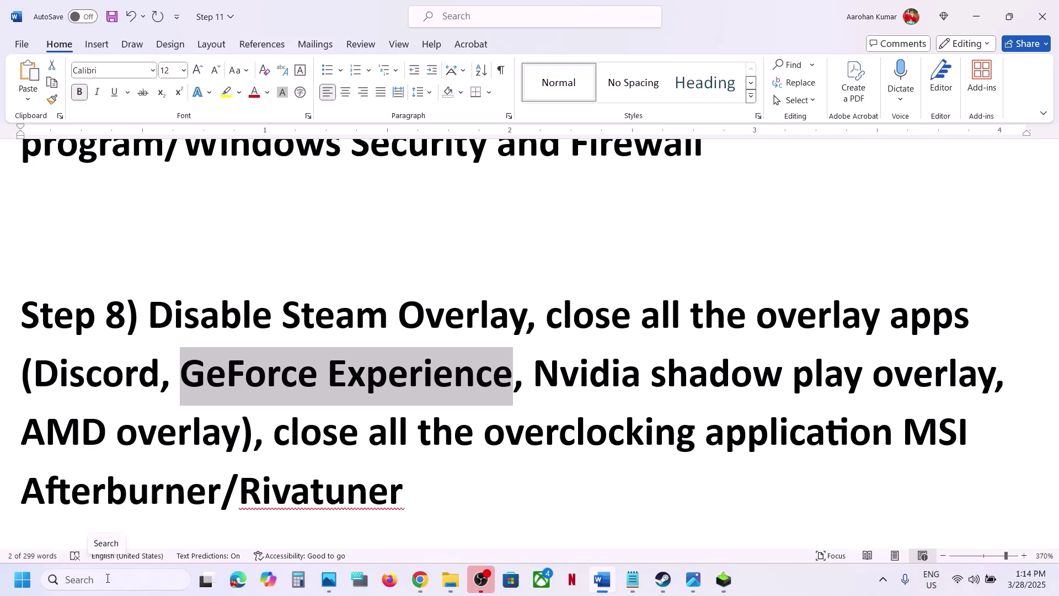
Step: Try to open the NVIDIA app from Windows search, close its installer message, and check the open NVIDIA graphics driver installer
click(107, 578)
text(nvidia)
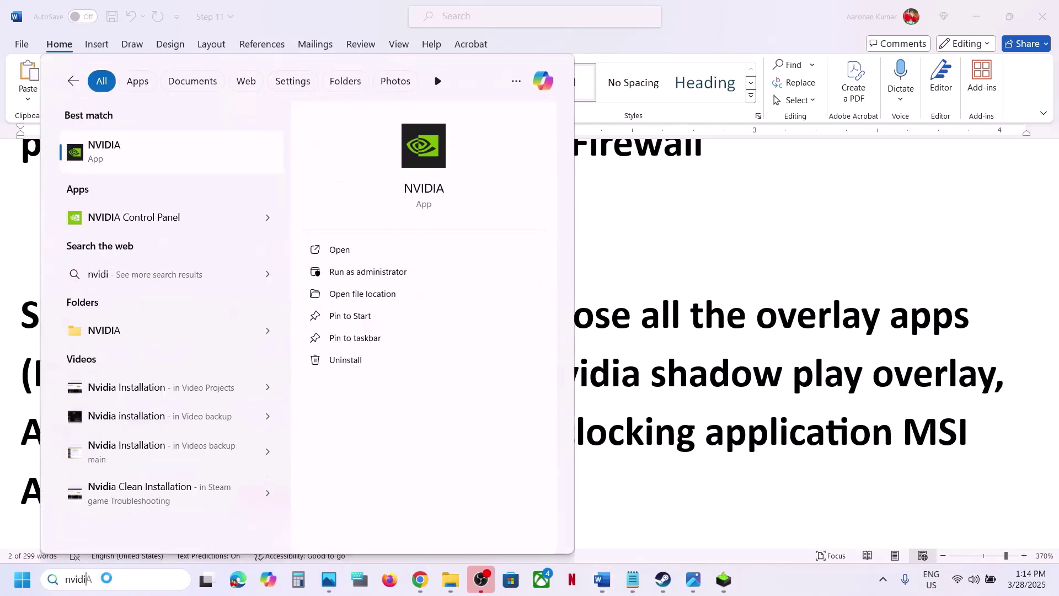
click(151, 152)
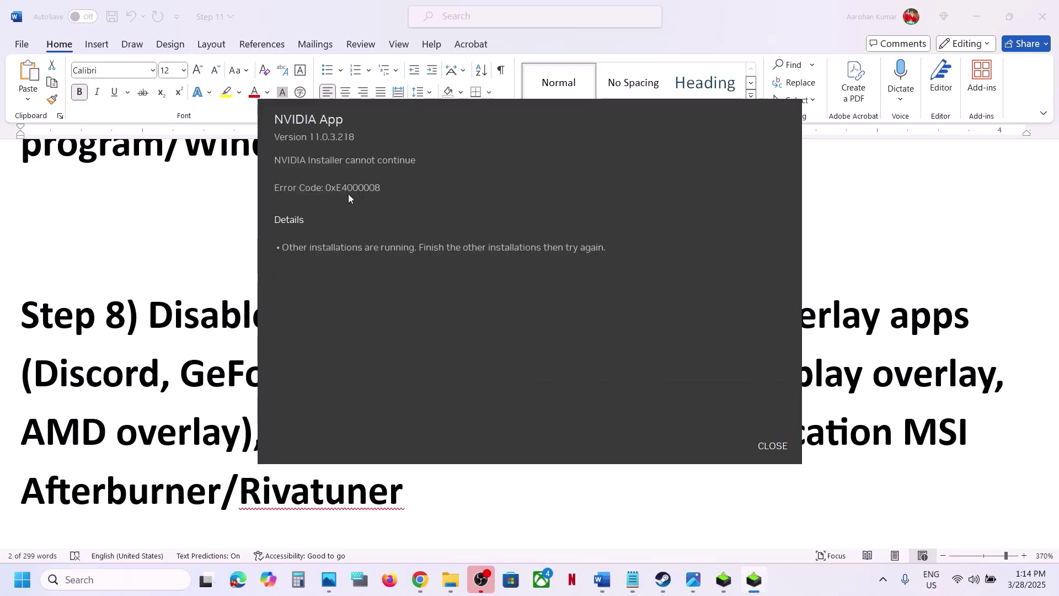
click(190, 353)
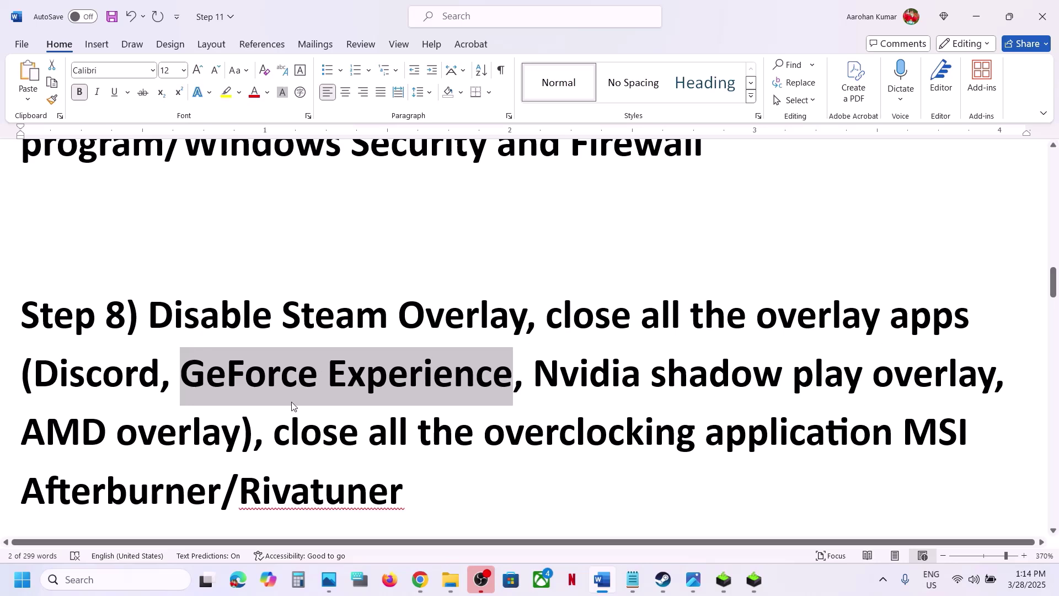
click(753, 579)
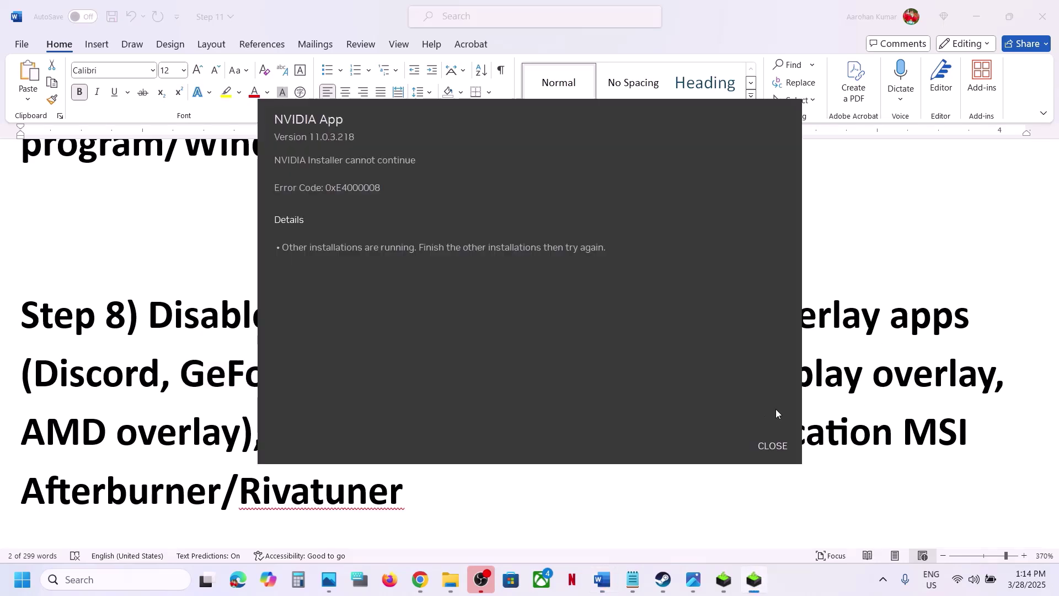
click(782, 439)
click(724, 583)
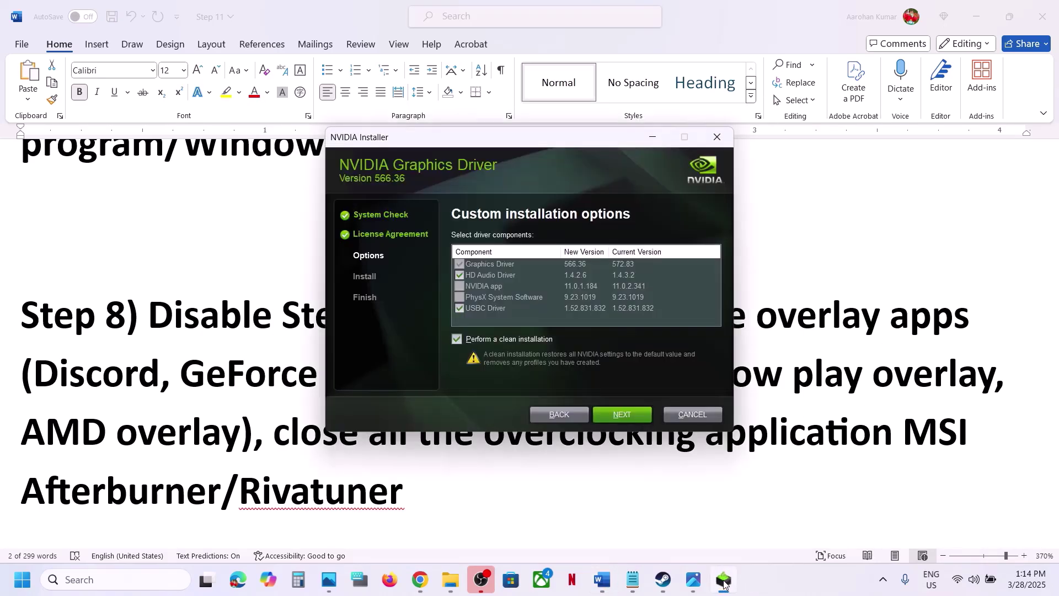
click(753, 486)
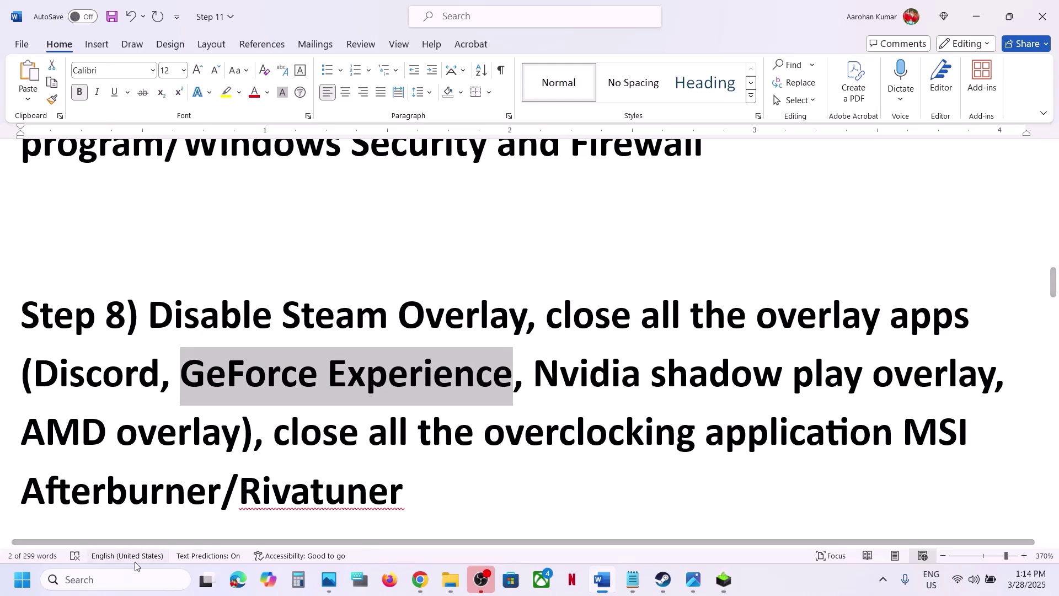
Step: Find the NVIDIA app in the Windows installed apps by searching for nvidia, and try to uninstall it
click(24, 583)
text(nvidia)
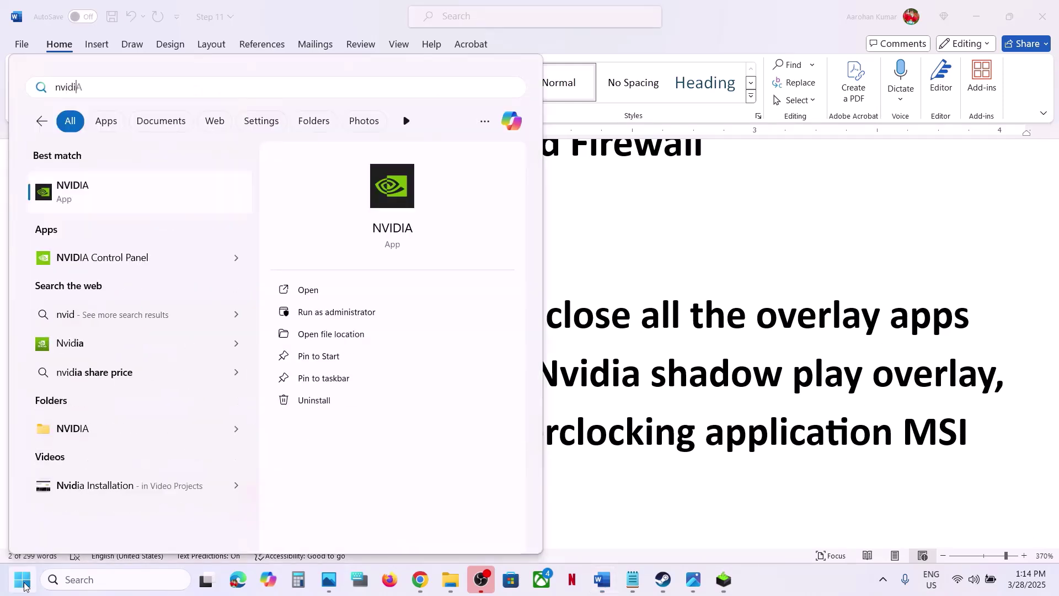
right_click(74, 199)
click(130, 320)
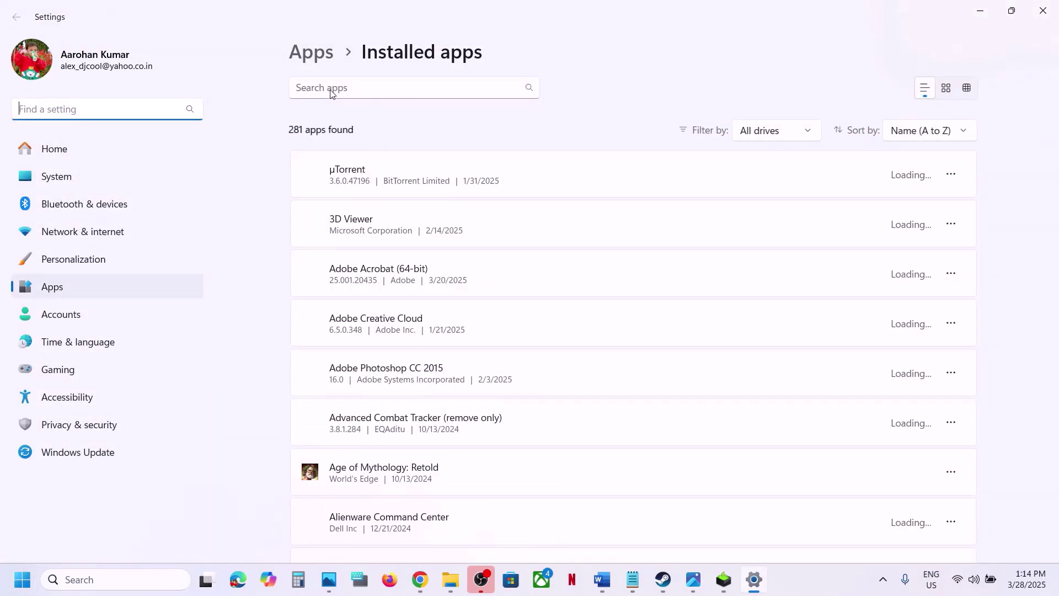
click(331, 88)
text(nvidia)
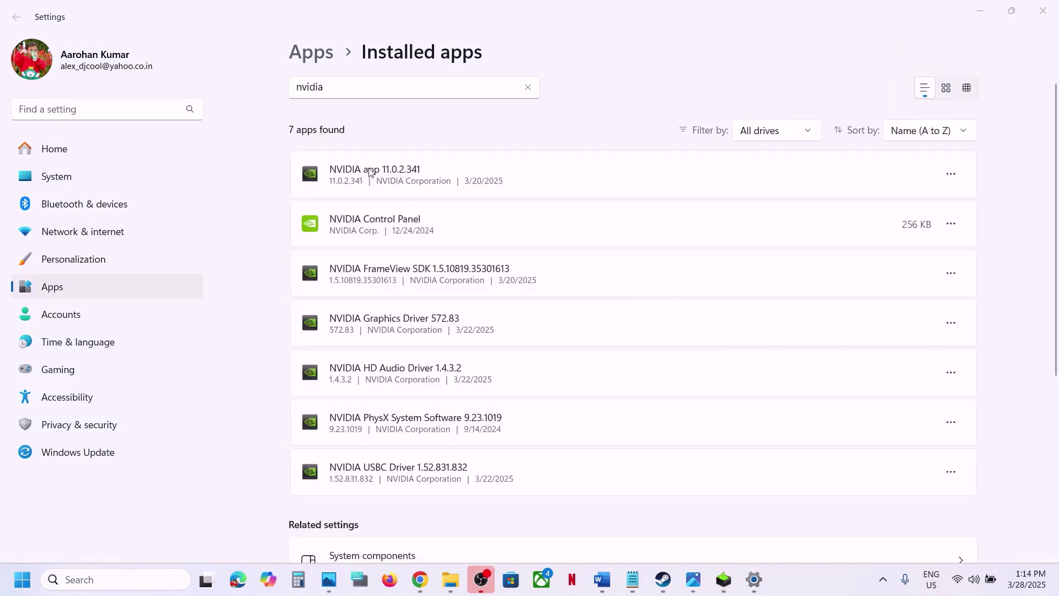
click(951, 174)
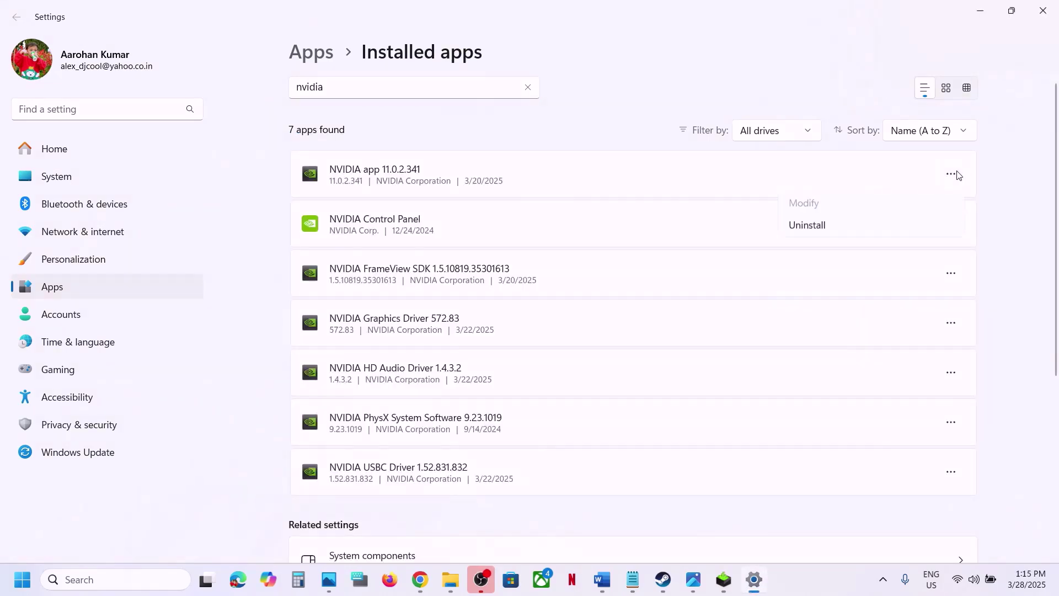
click(842, 227)
click(911, 252)
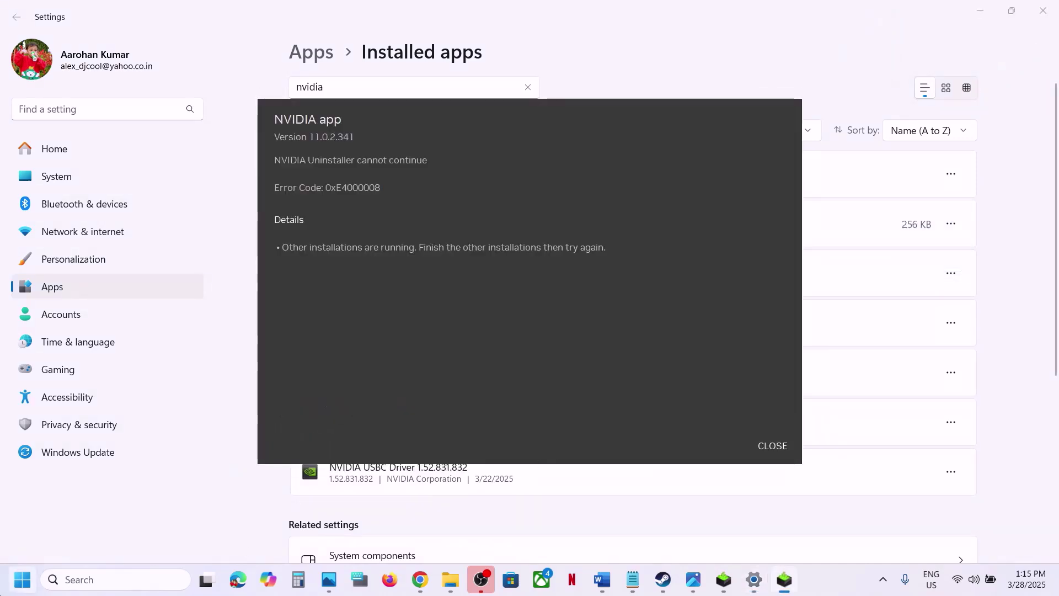
Step: View the computer's power options without restarting, and close the NVIDIA uninstaller message and the Settings window
click(22, 579)
click(412, 528)
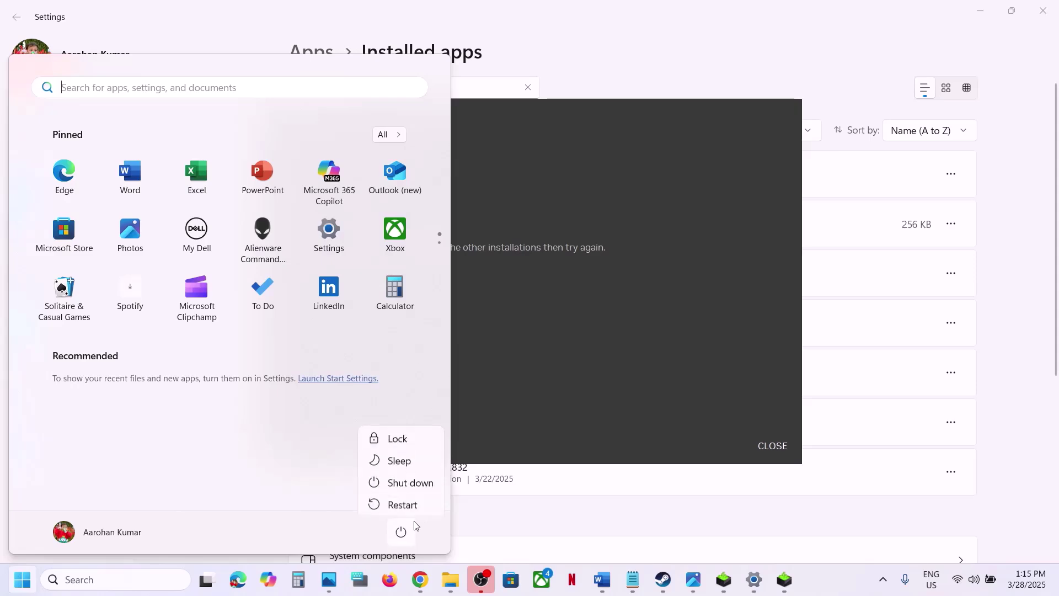
key(Escape)
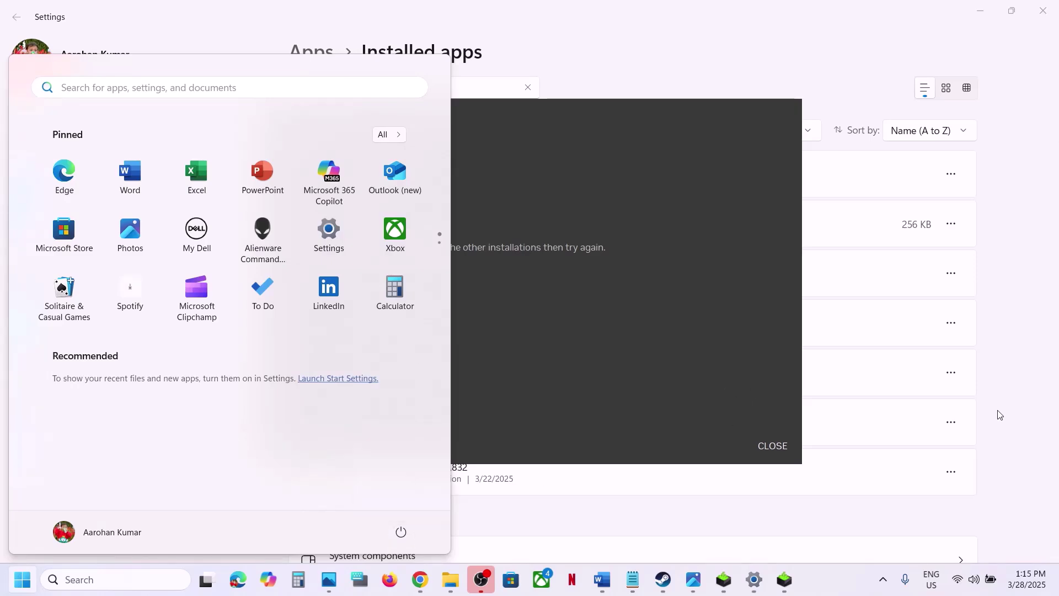
click(773, 446)
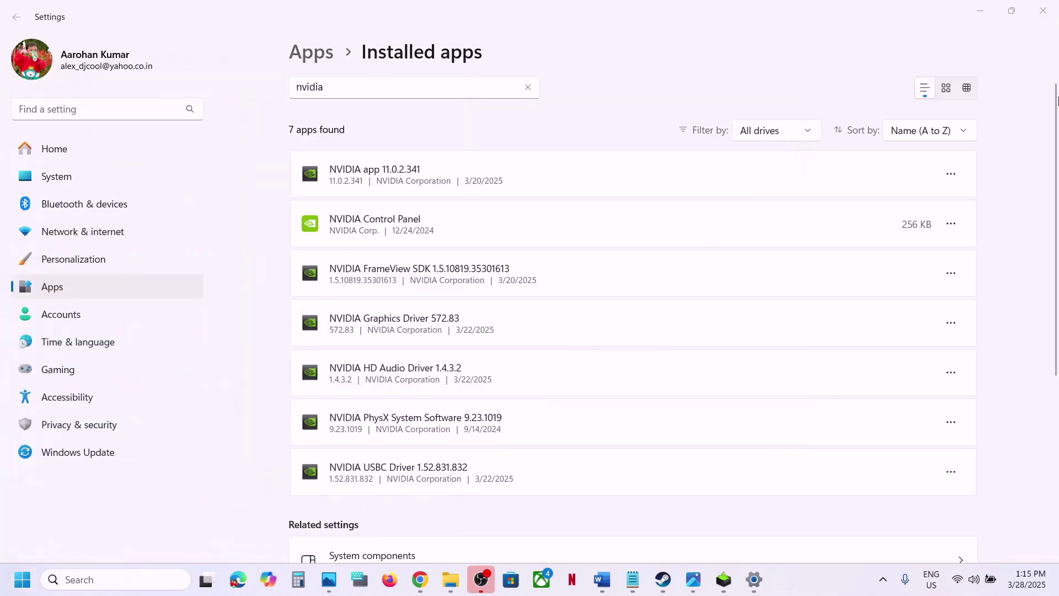
click(1042, 11)
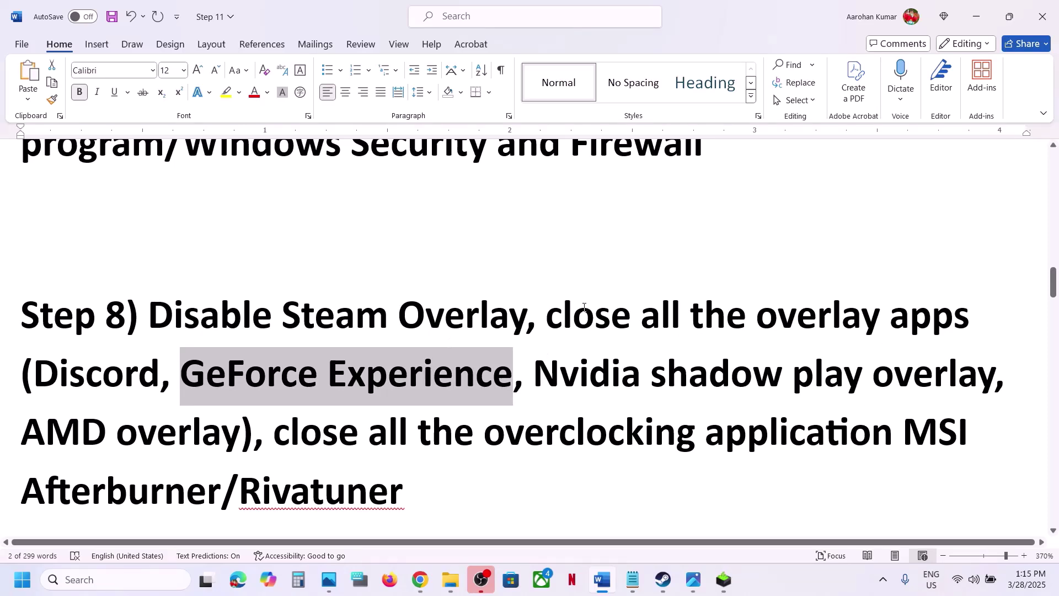
Step: Highlight the Step 8 instructions on closing overlay apps and overclocking applications such as MSI Afterburner/Rivatuner, and clear the selection
drag(584, 307, 246, 425)
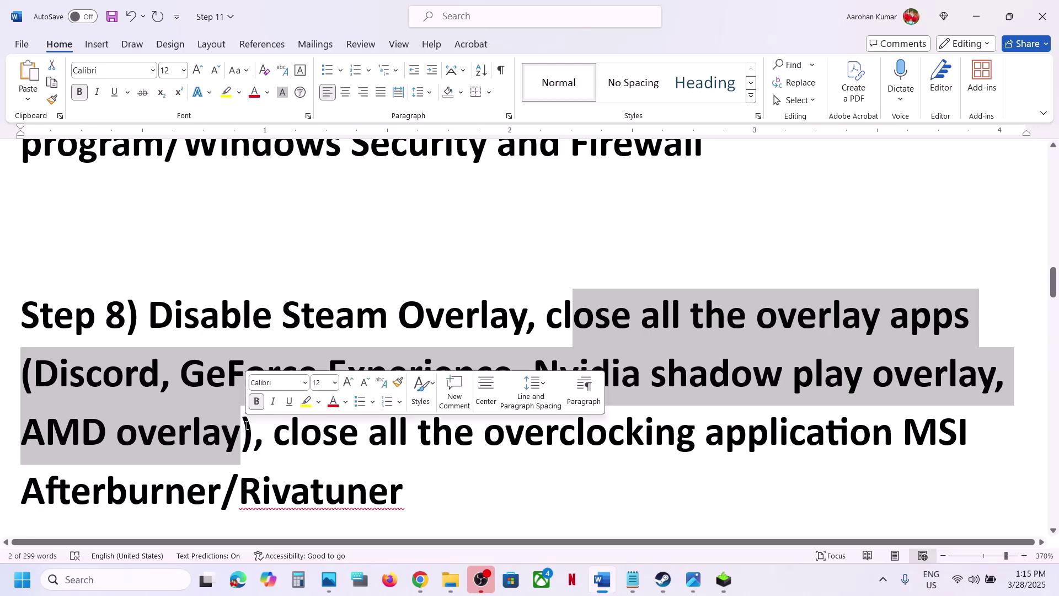
scroll(246, 425, down, 4)
scroll(329, 390, up, 3)
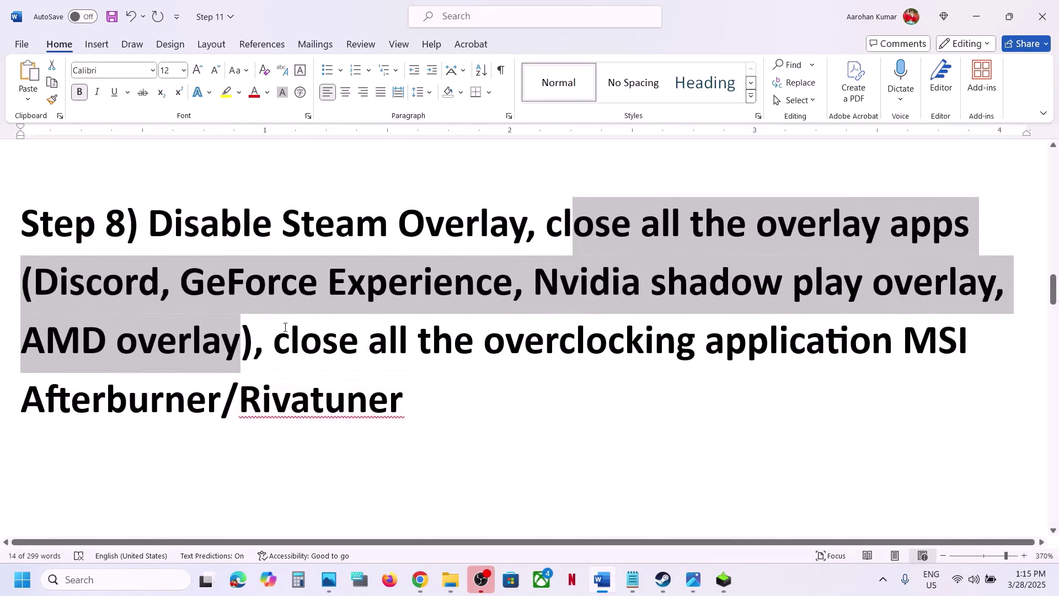
drag(283, 331, 751, 324)
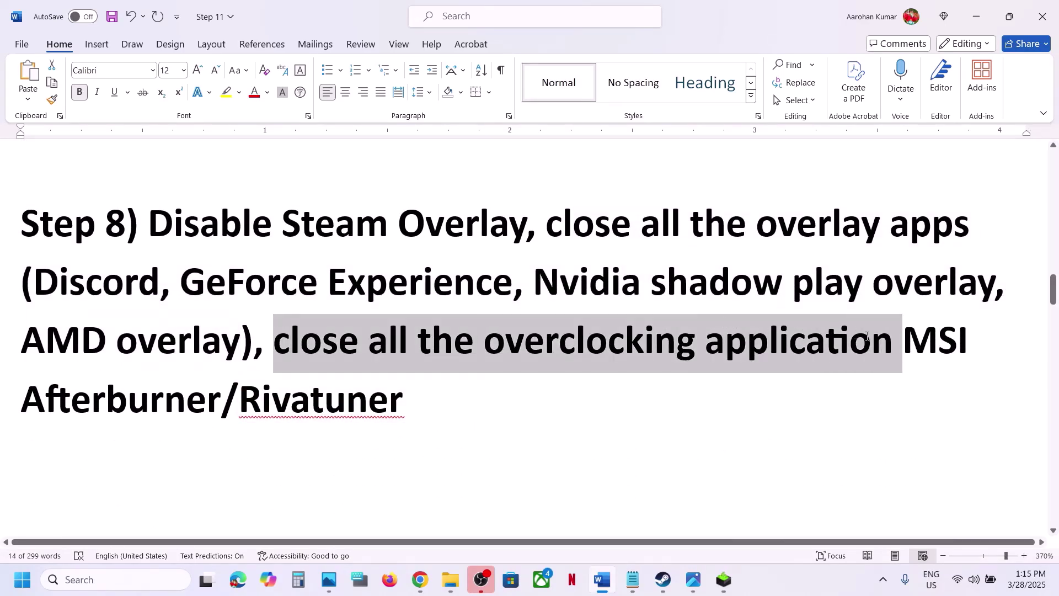
drag(903, 339, 425, 395)
click(426, 395)
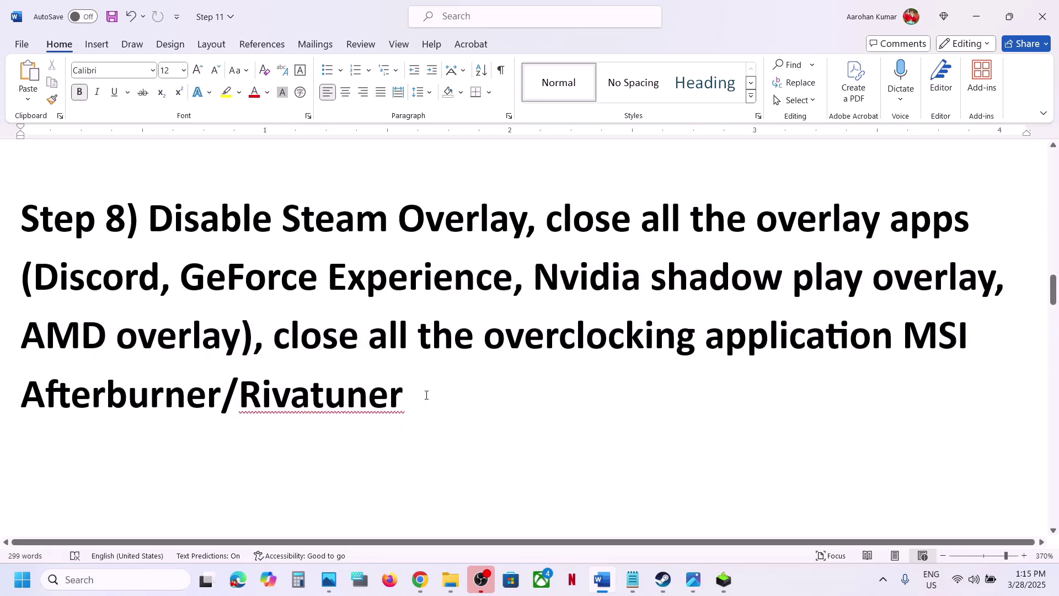
scroll(426, 395, down, 1)
scroll(426, 395, up, 1)
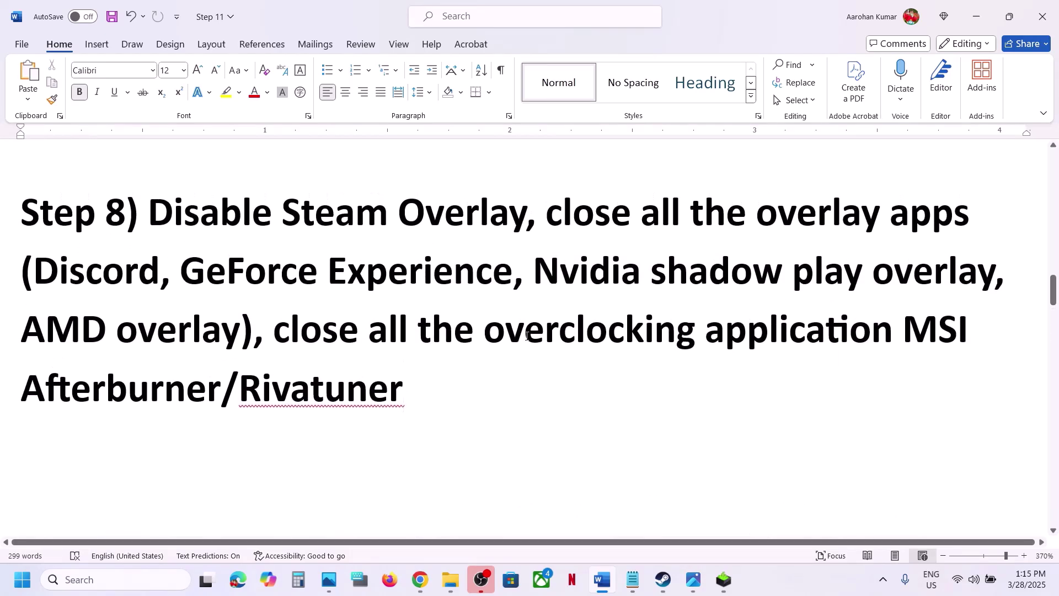
Step: Go to Step 9 in the document and highlight the instruction to perform a clean installation of the graphics driver
shift+click(676, 350)
scroll(222, 299, down, 3)
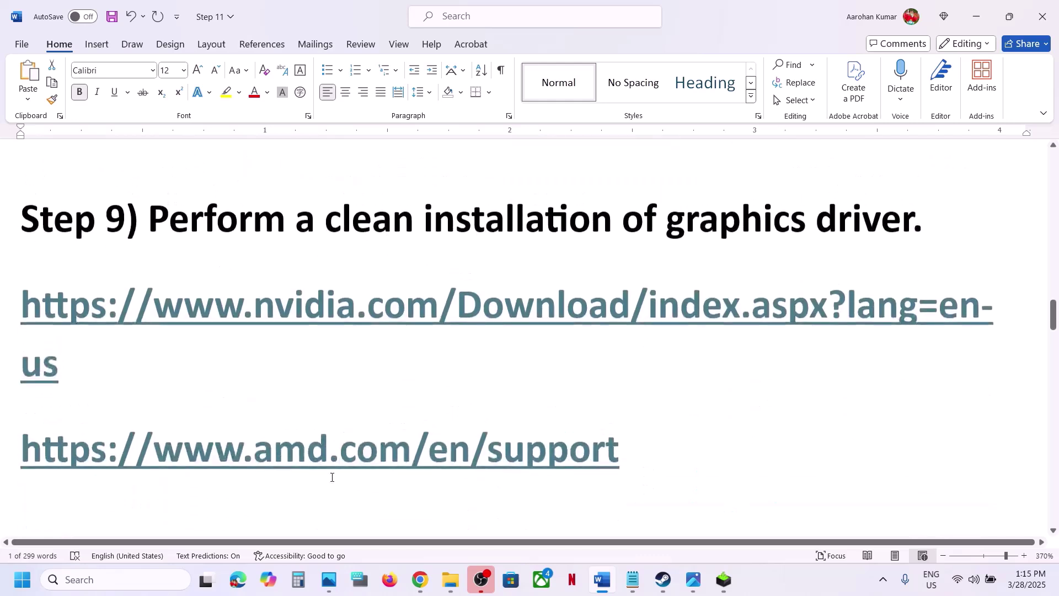
shift+click(913, 254)
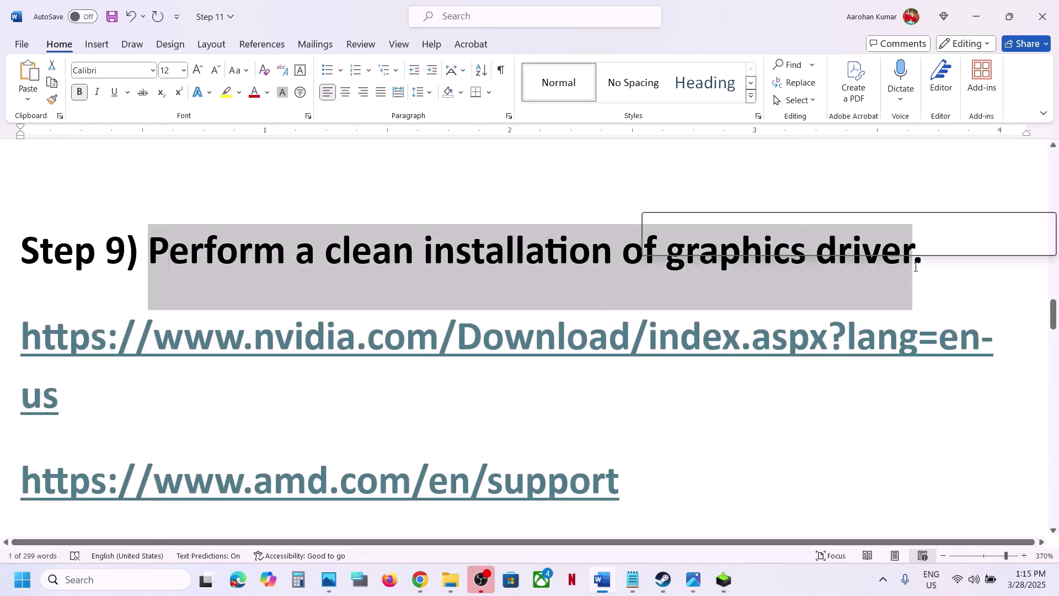
Step: Highlight the NVIDIA and AMD driver download links listed under Step 9 in the document
triple_click(118, 385)
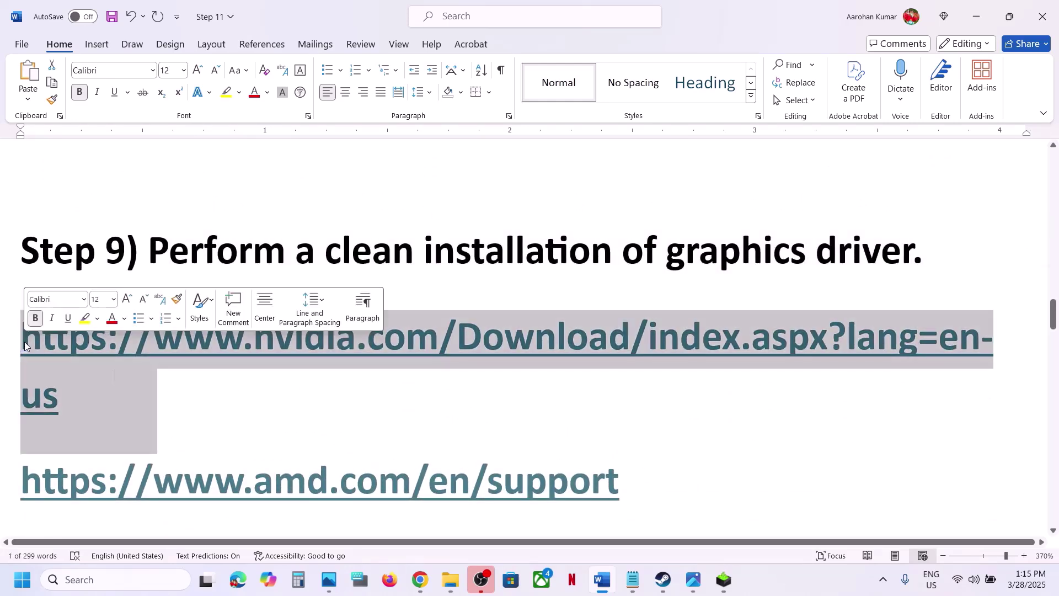
triple_click(642, 471)
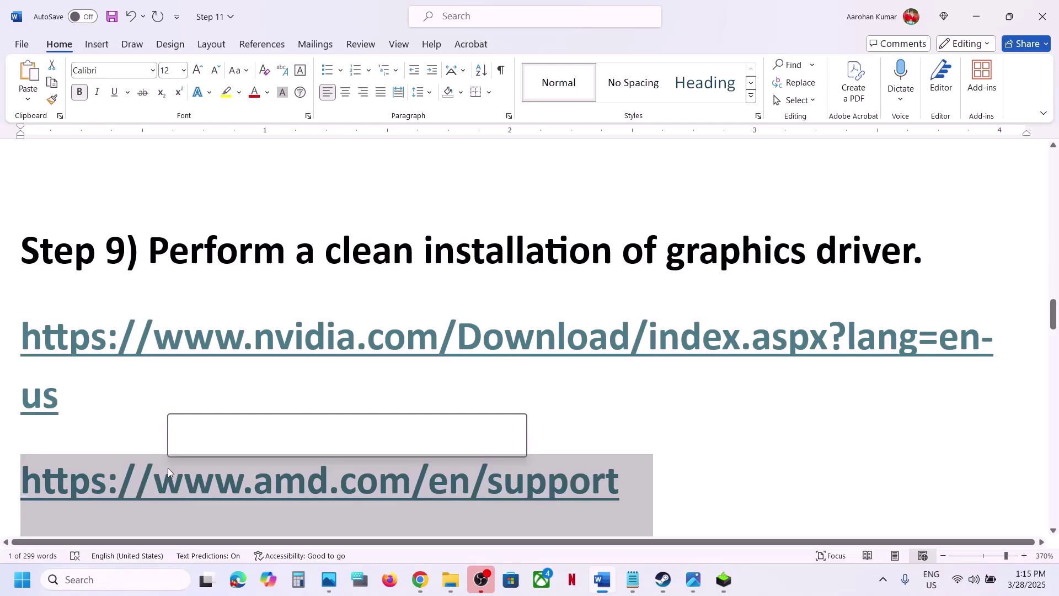
triple_click(72, 379)
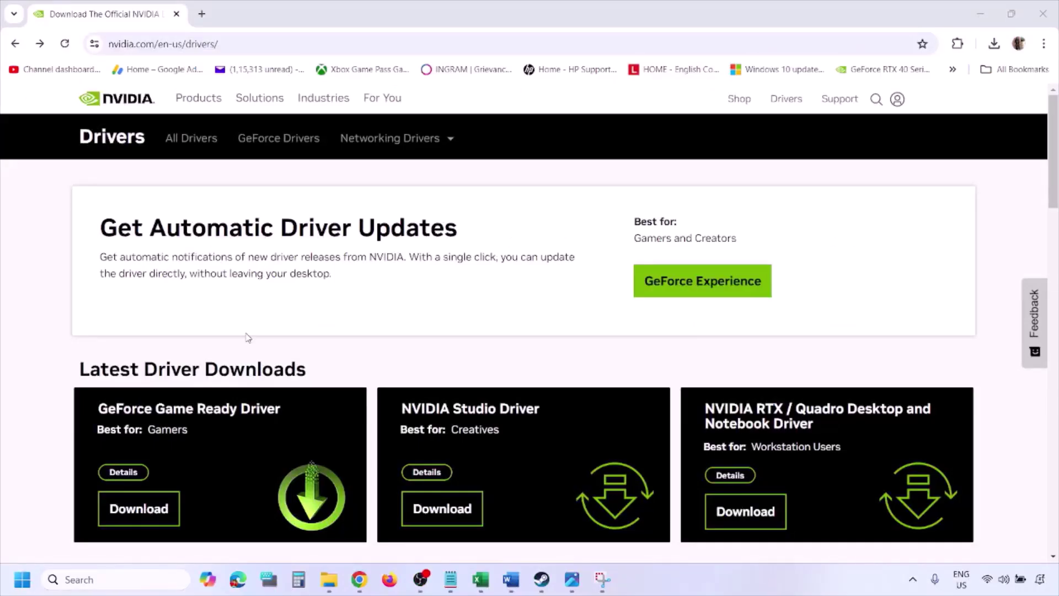
Step: Search the NVIDIA Drivers page for GeForce RTX 3050 Laptop GPU drivers with Windows 11 as the operating system
scroll(247, 338, down, 8)
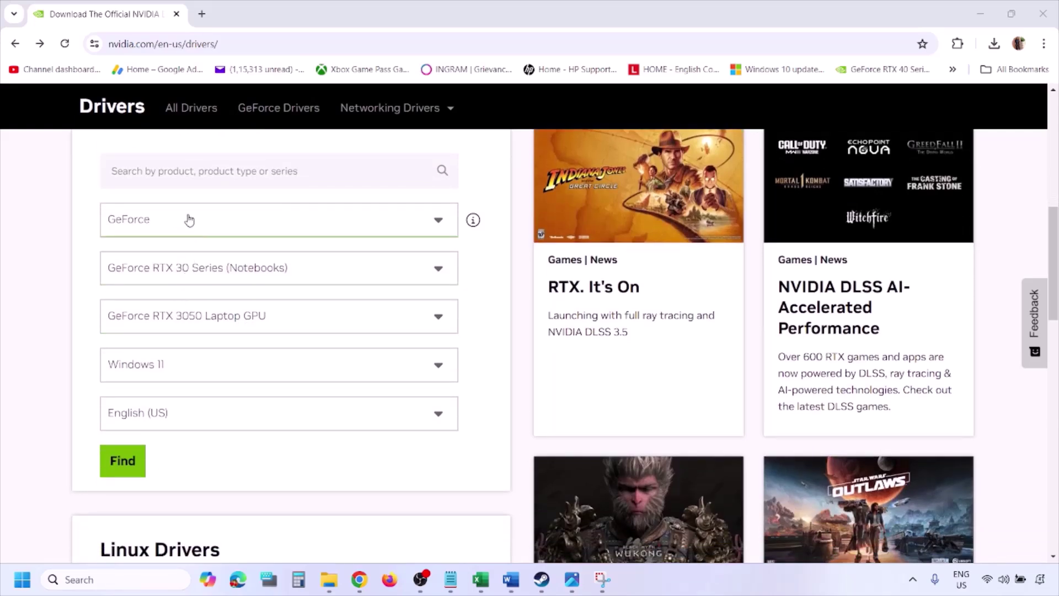
click(175, 368)
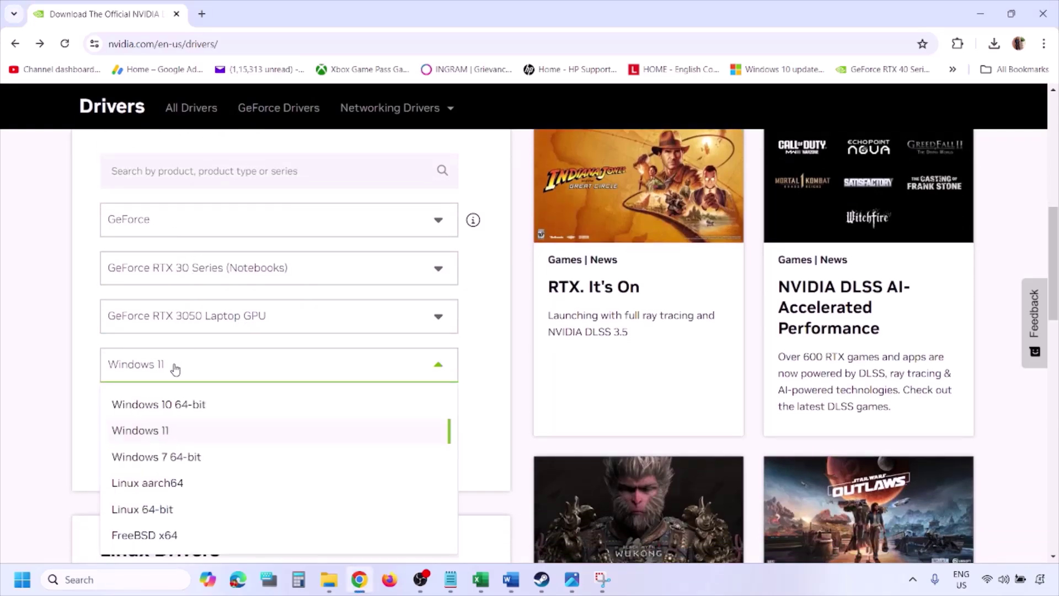
click(158, 434)
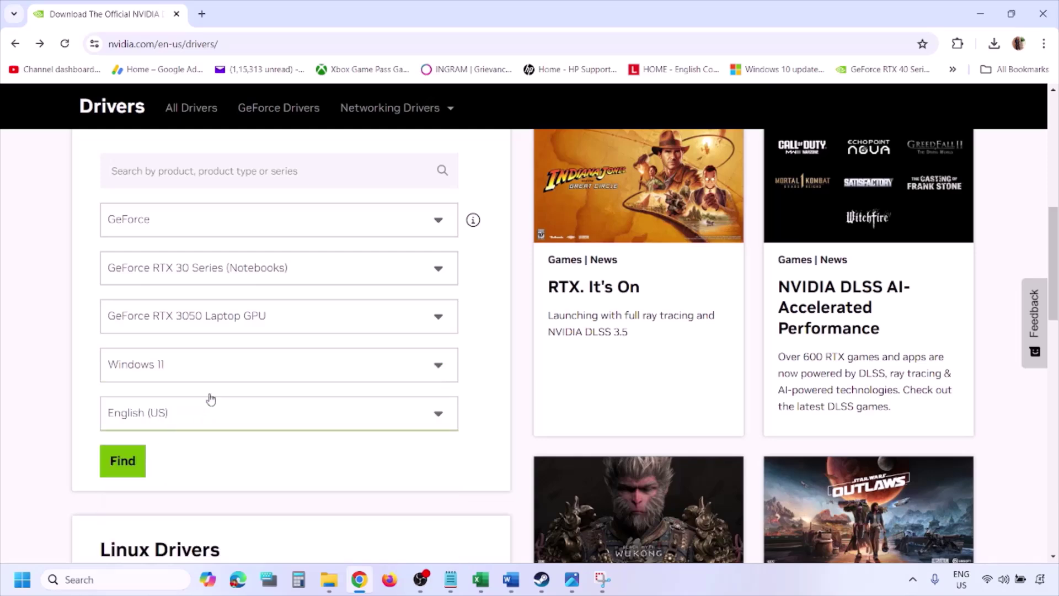
click(122, 463)
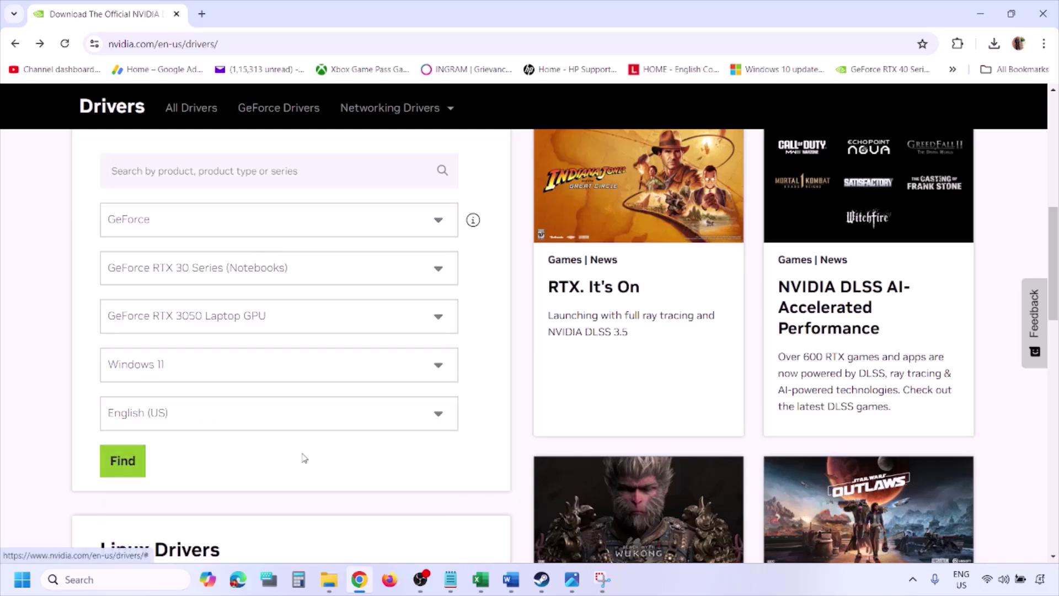
Step: Switch to the Photos viewer and go through 1.png to 5.png, showing the driver download and the custom clean installation options
click(572, 579)
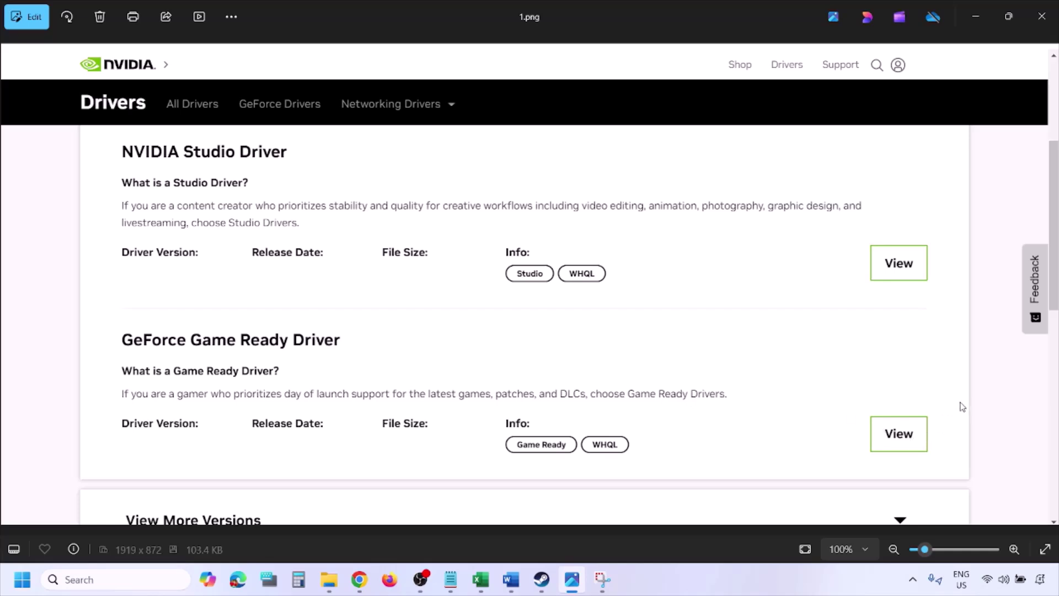
key(Right)
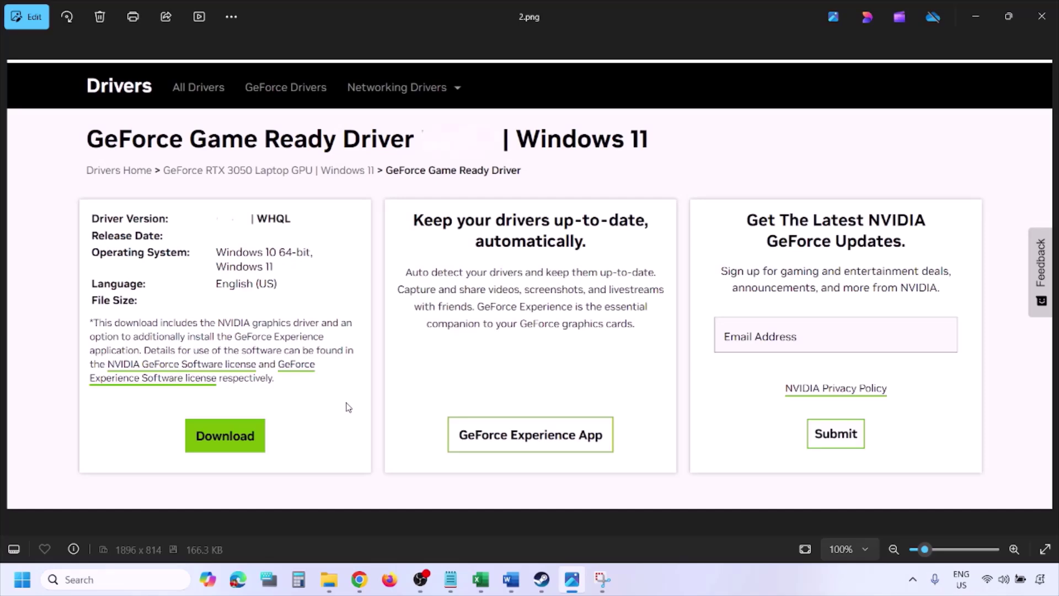
key(Right)
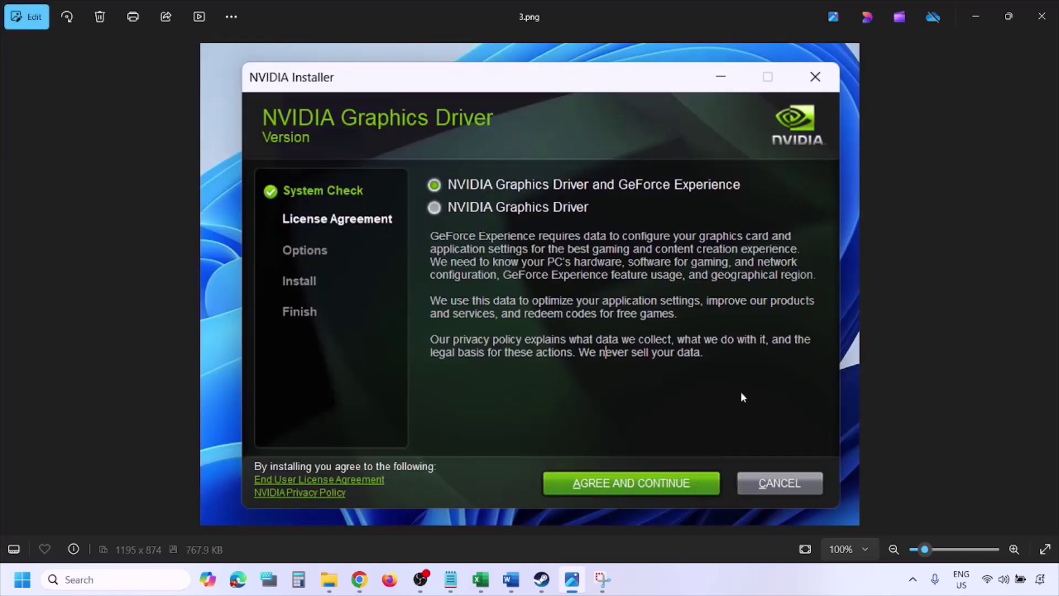
key(Right)
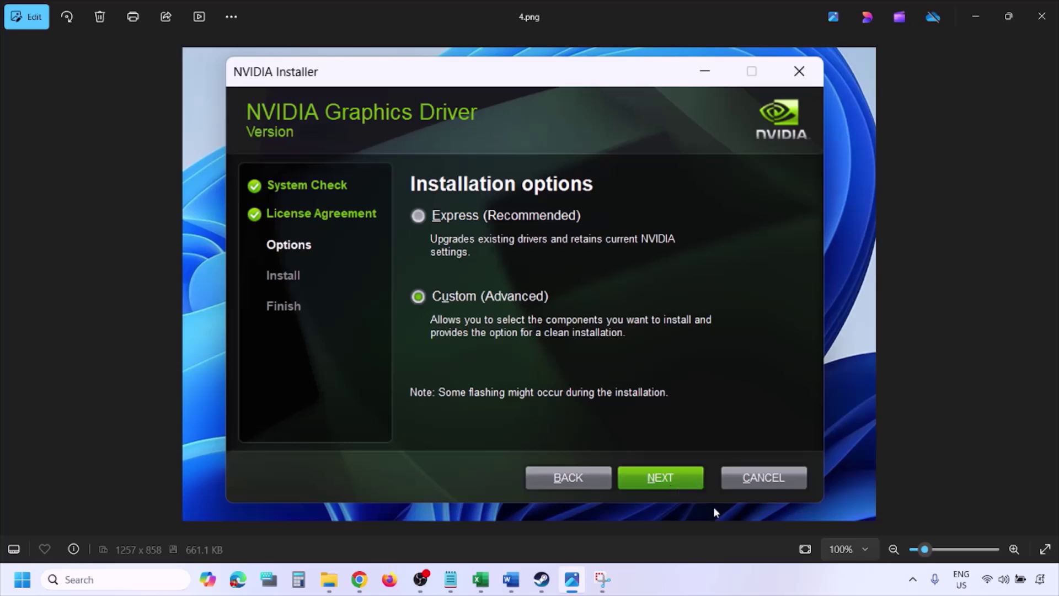
key(Right)
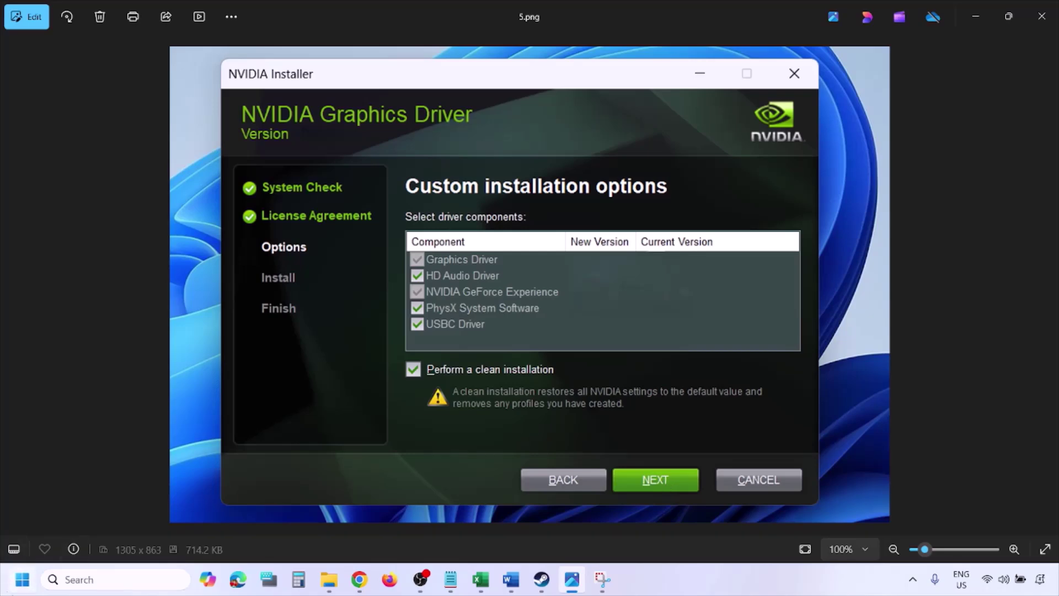
Step: View the computer's power options, including Restart, without restarting, and return to the Steam library
click(22, 579)
click(406, 537)
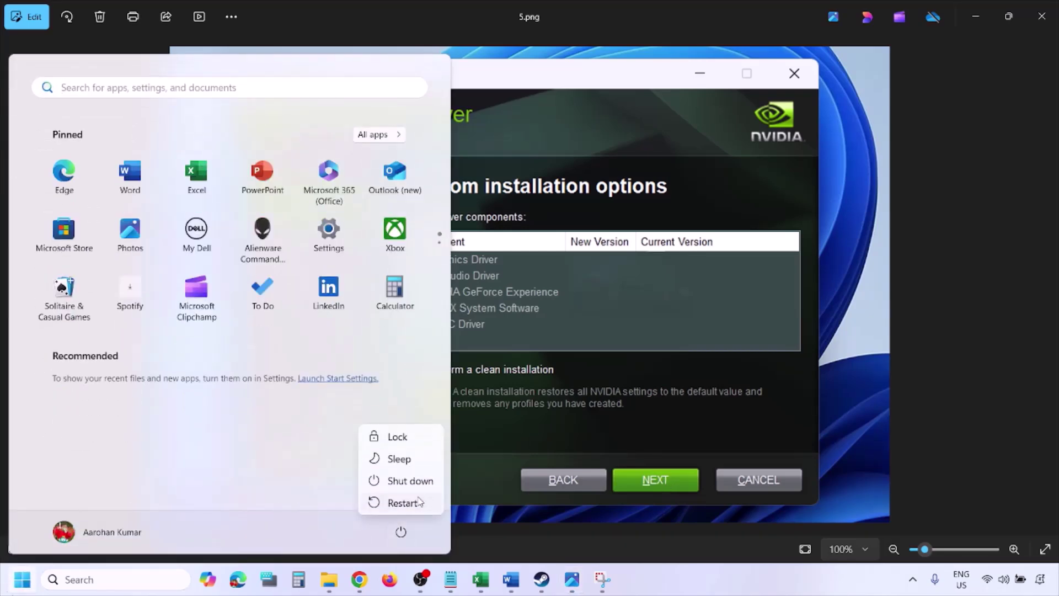
click(722, 587)
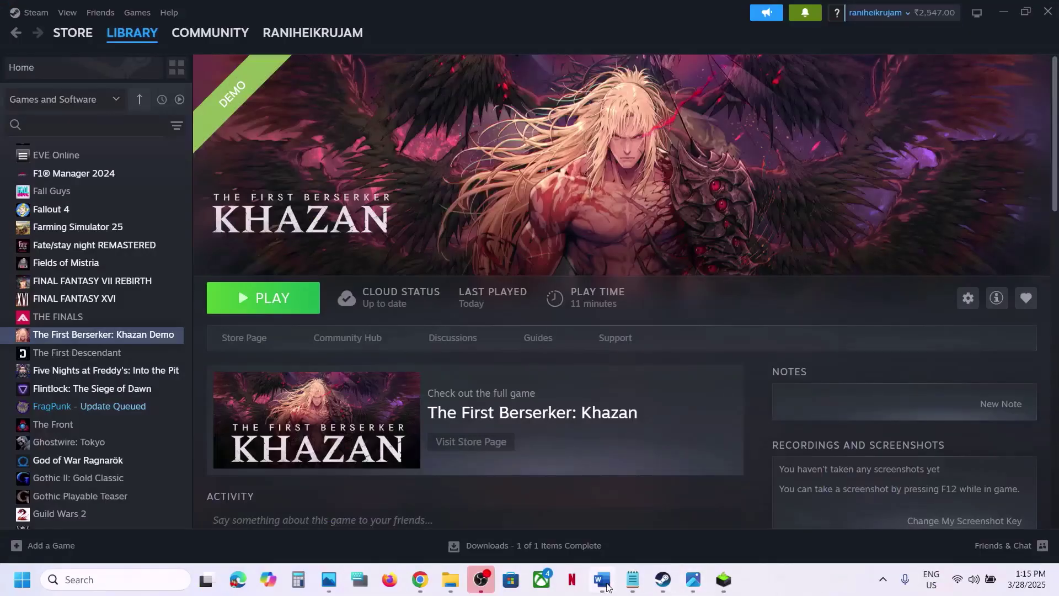
Step: Switch to the Word document, go to Step 10 on running the game on the dedicated graphics card, and copy the word graphics
click(605, 584)
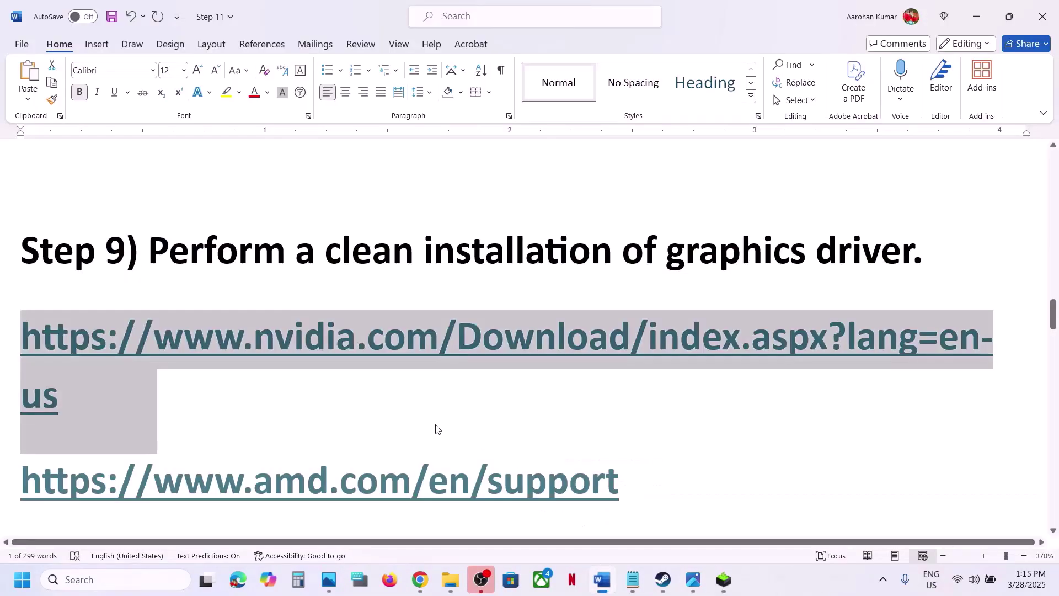
scroll(433, 426, down, 5)
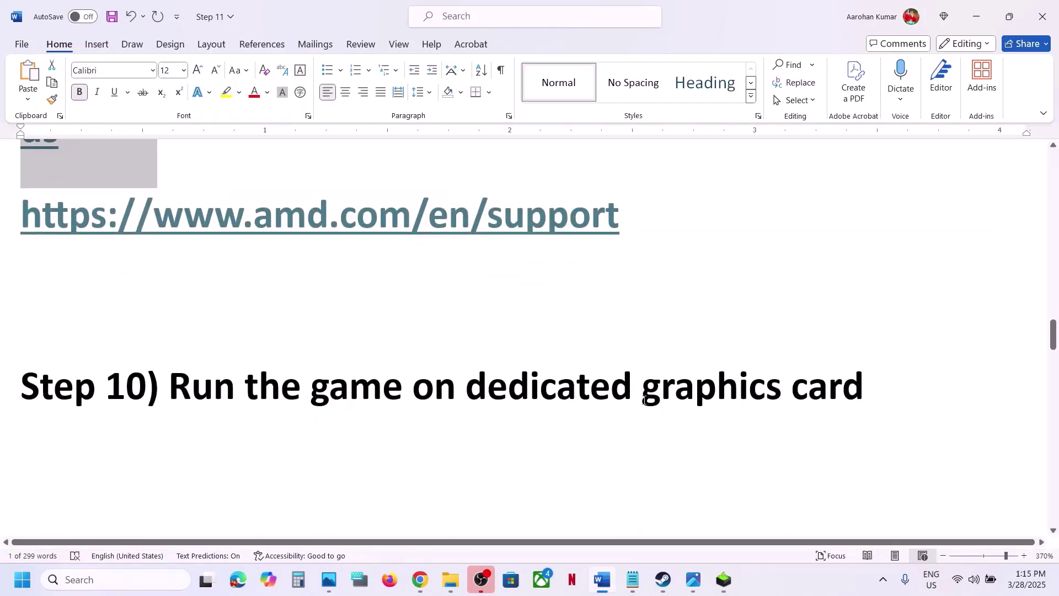
double_click(706, 403)
key(ctrl+c)
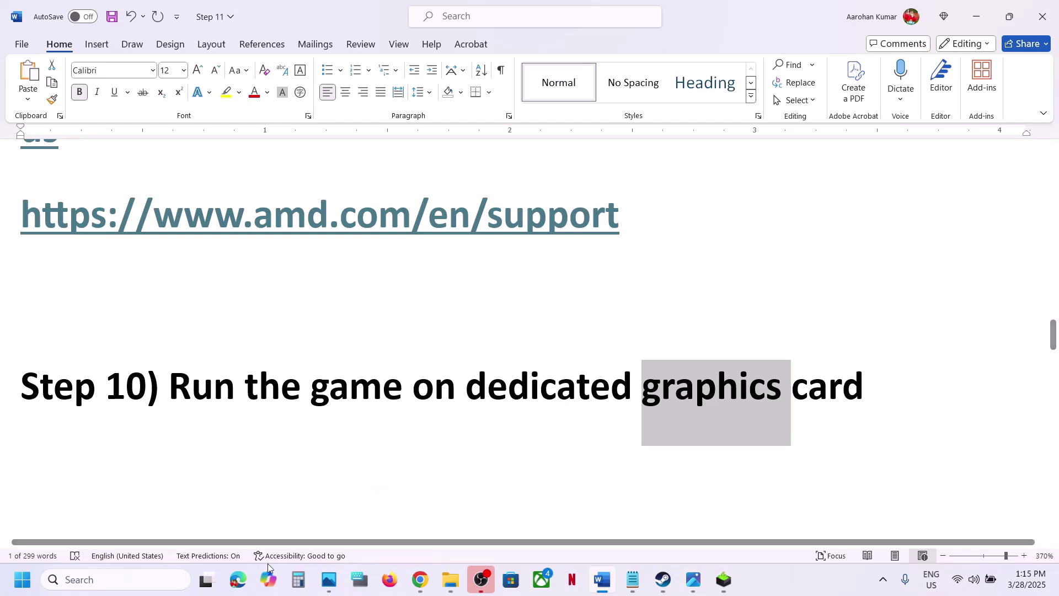
Step: Search Windows for the copied word graphics and open the Graphics settings
click(174, 579)
key(ctrl+v)
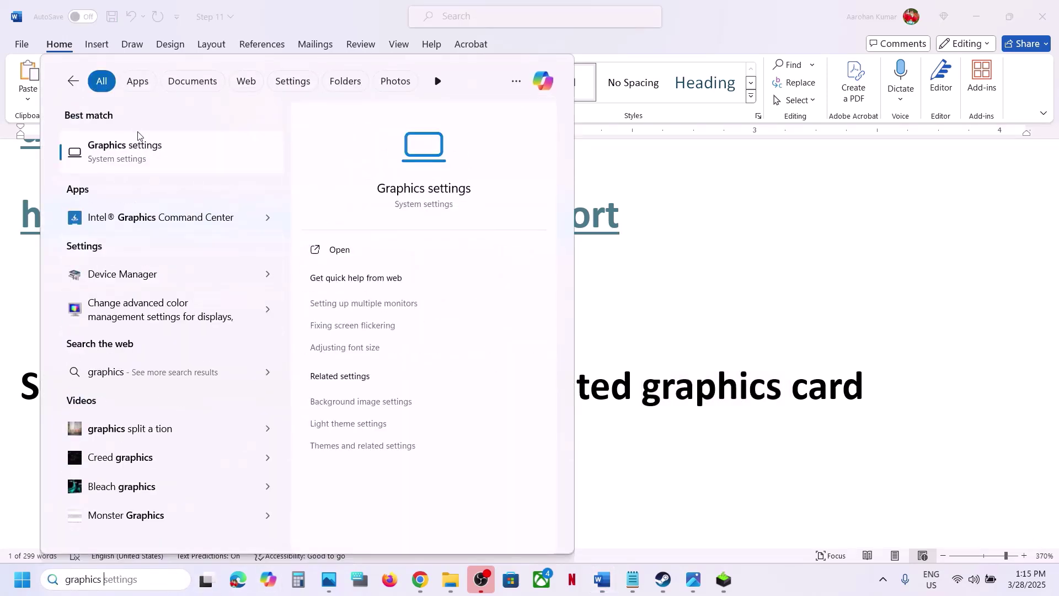
click(159, 146)
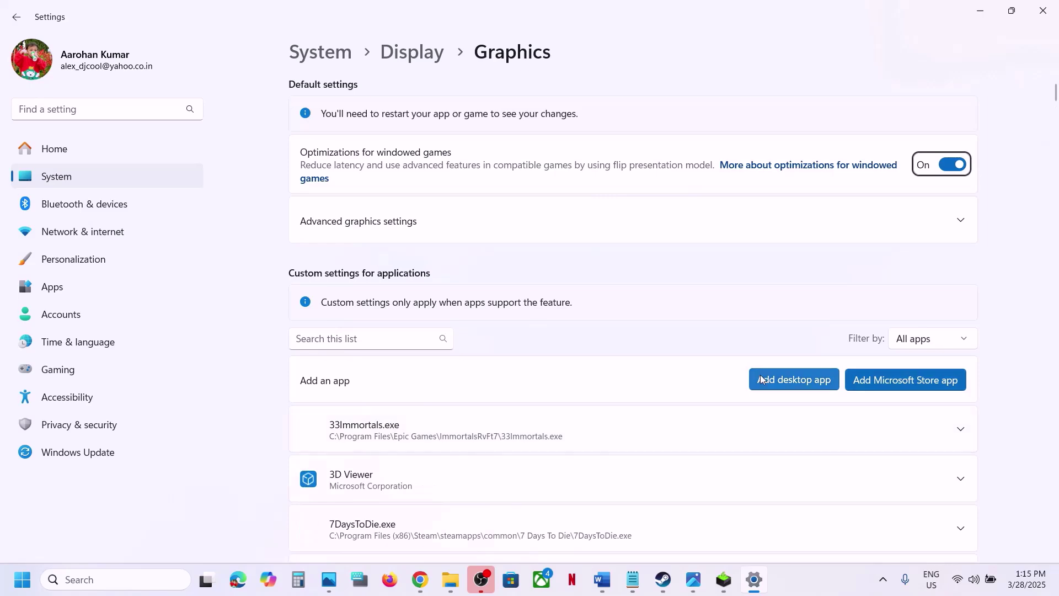
Step: Try to add the KZ application from the steamapps\common\The First Berserker Khazan Demo folder as a desktop app with custom graphics settings
click(768, 384)
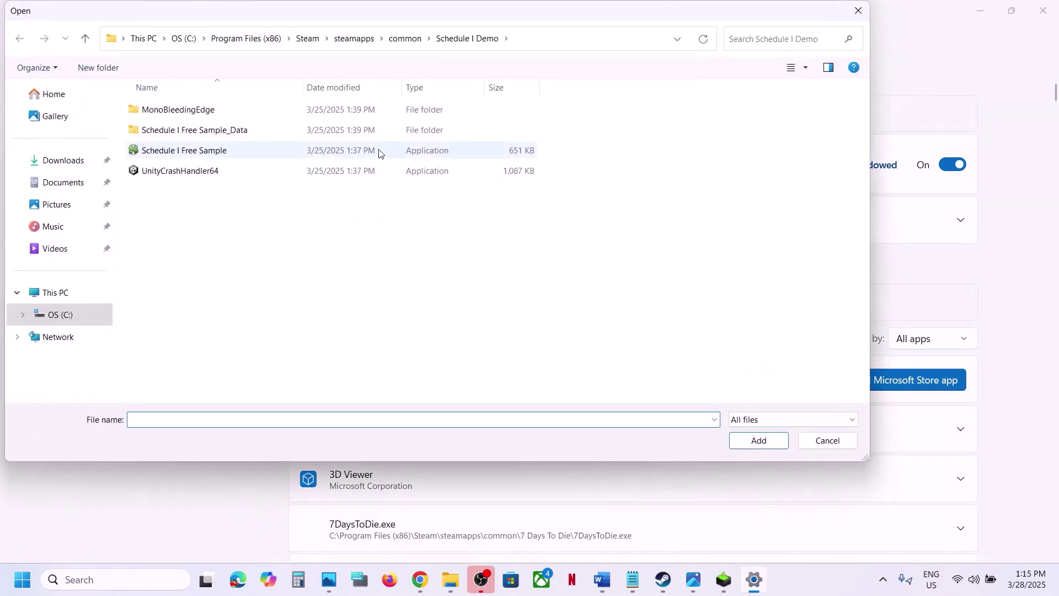
click(397, 38)
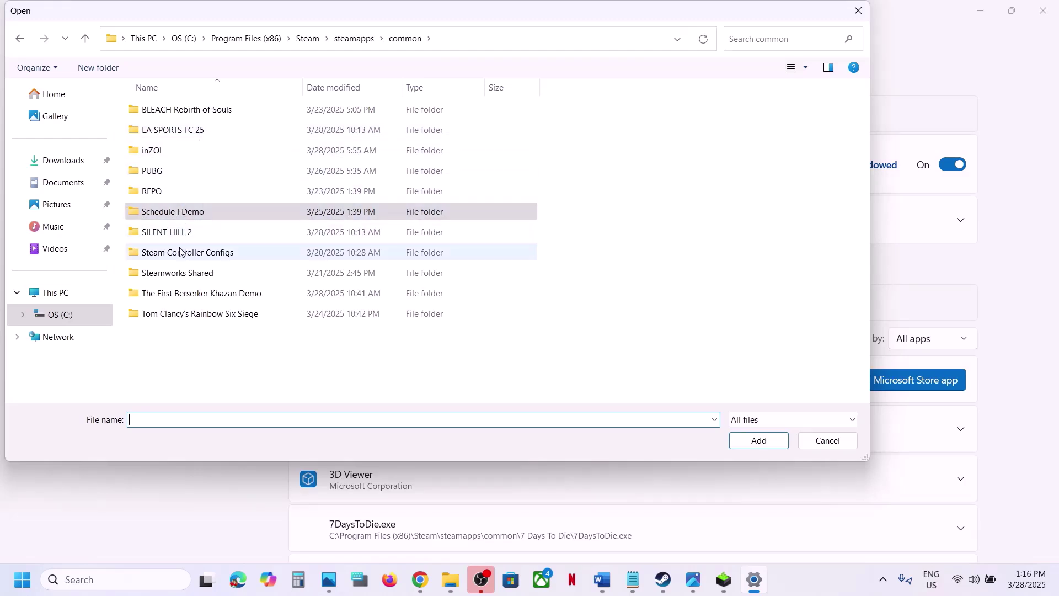
click(174, 296)
double_click(174, 296)
click(154, 152)
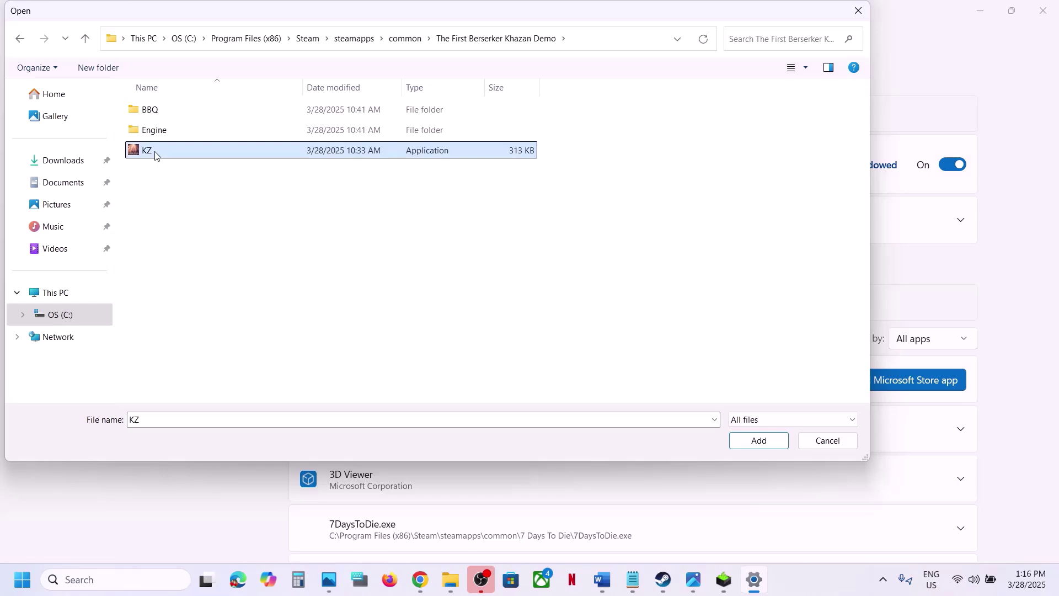
click(752, 438)
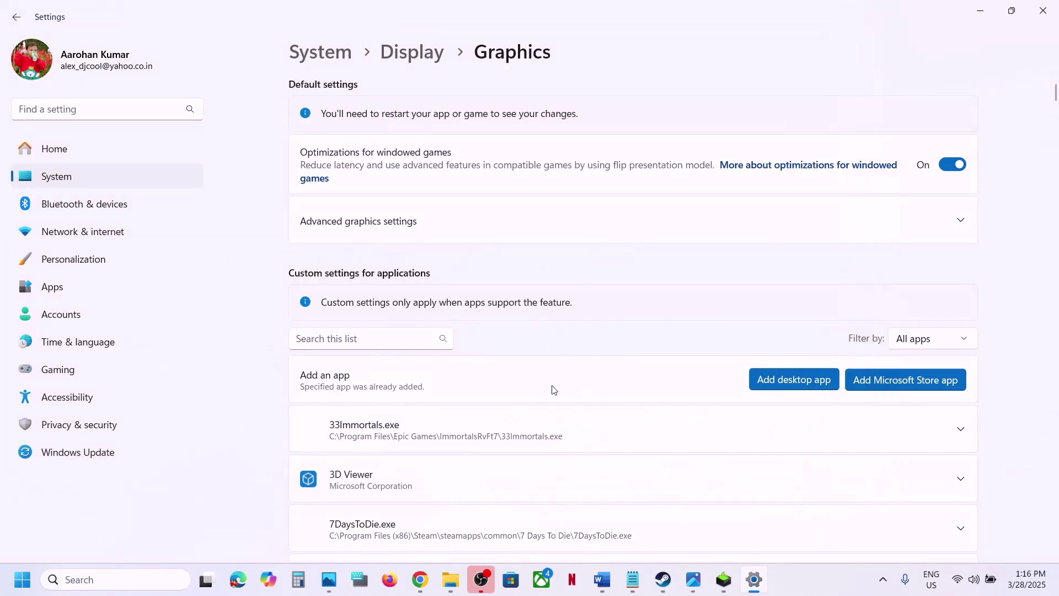
Step: Set the GPU preference of the BootstrapPackagedGame entry for KZ.exe to High Performance (NVIDIA GeForce RTX 3050 Laptop GPU)
scroll(554, 390, down, 15)
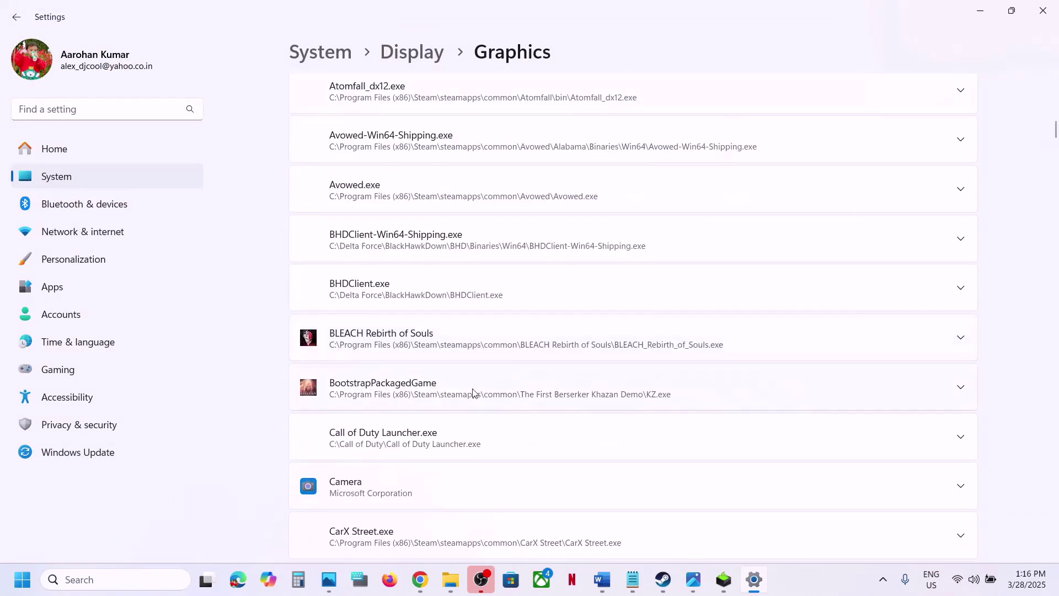
click(472, 393)
click(859, 429)
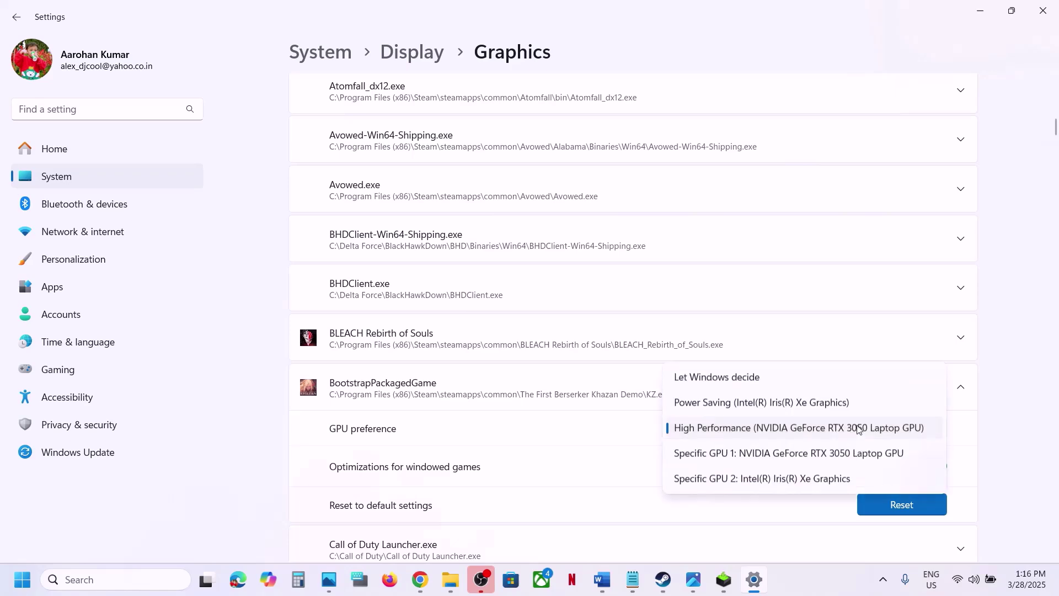
click(848, 429)
Step: Add the BBQ-Win64-Shipping application from the game's BBQ\Binaries\Win64 folder as a desktop app with custom graphics settings
scroll(496, 307, up, 2)
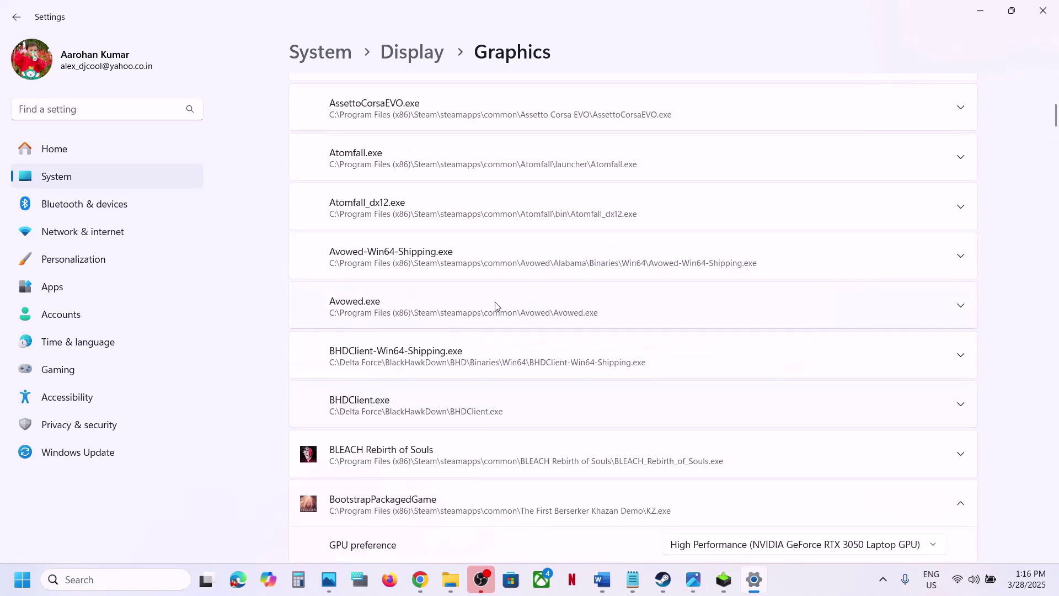
scroll(786, 213, up, 10)
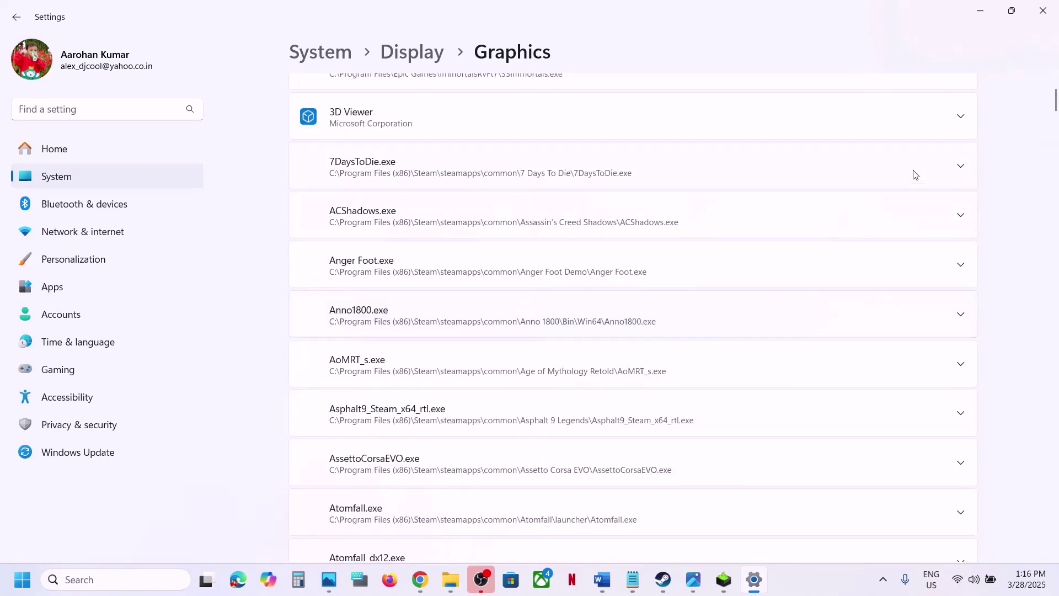
scroll(915, 175, down, 1)
click(794, 389)
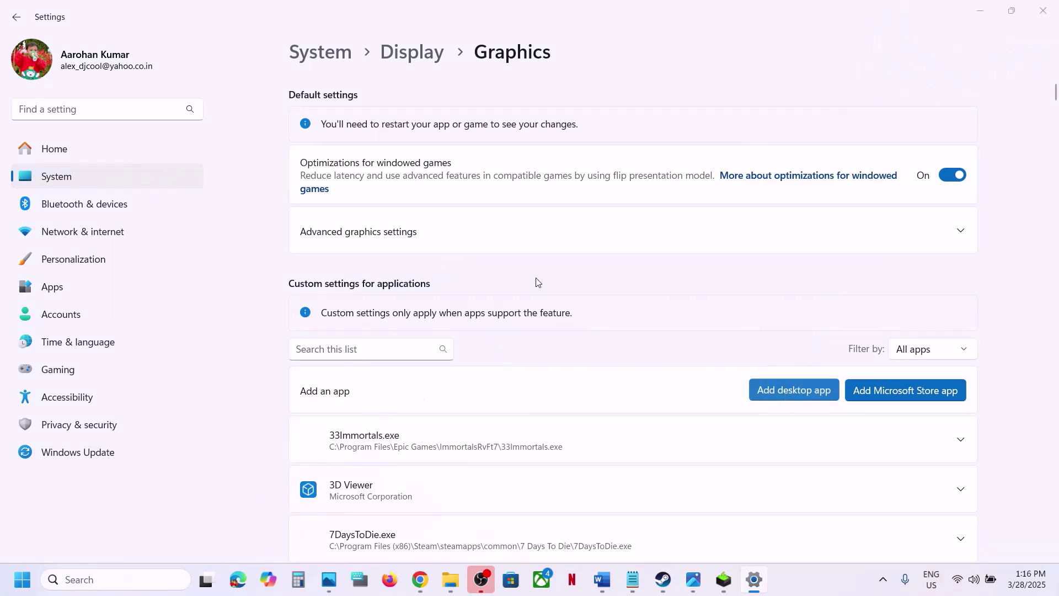
double_click(177, 107)
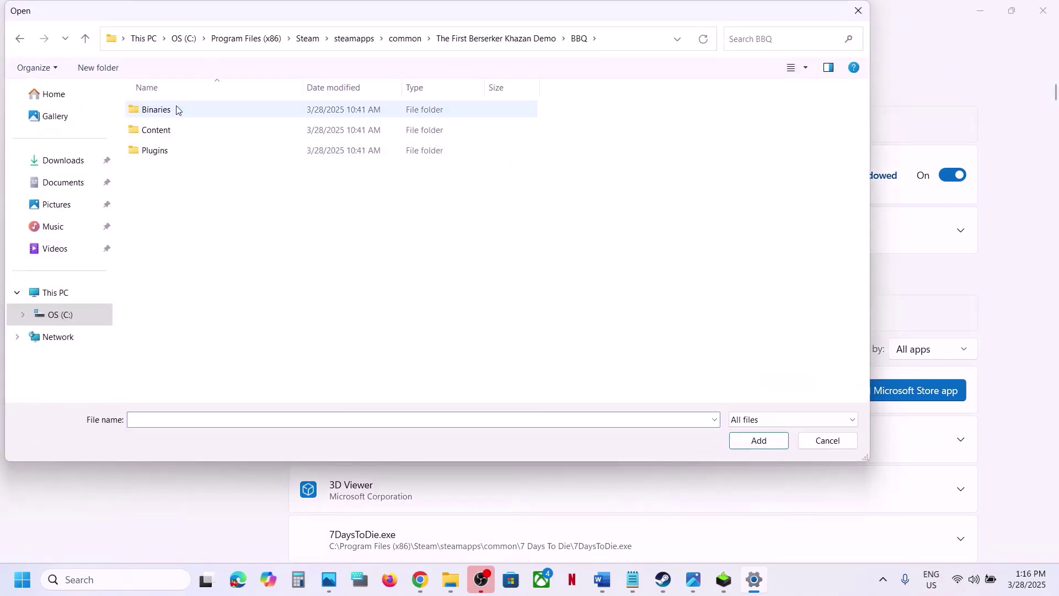
double_click(177, 109)
double_click(177, 109)
click(179, 112)
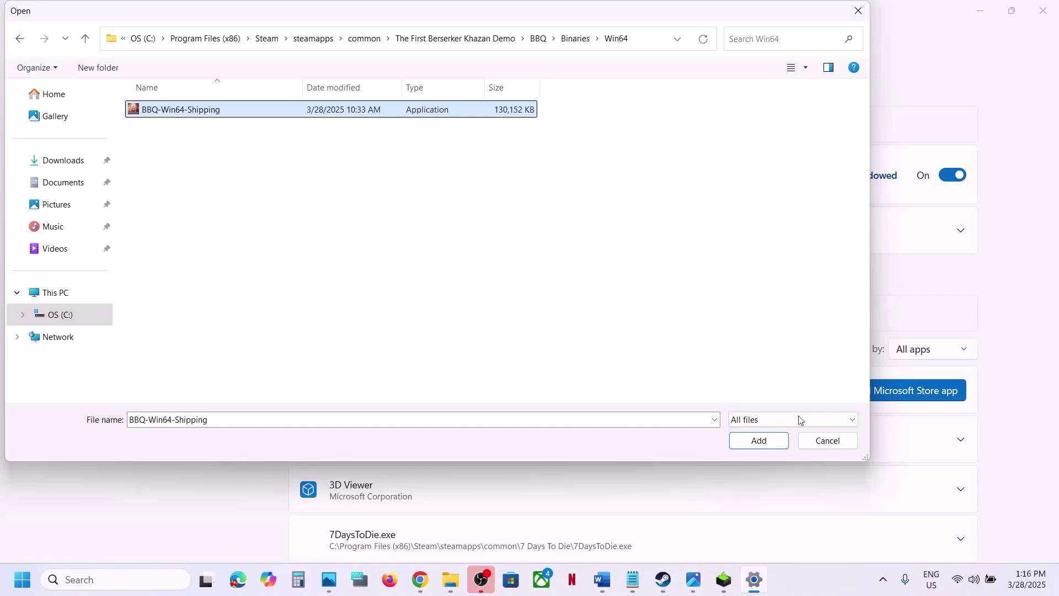
click(763, 439)
Step: Set the GPU preference of the KZ entry for BBQ-Win64-Shipping.exe to High Performance (NVIDIA GeForce RTX 3050 Laptop GPU) and close Settings
scroll(552, 422, down, 5)
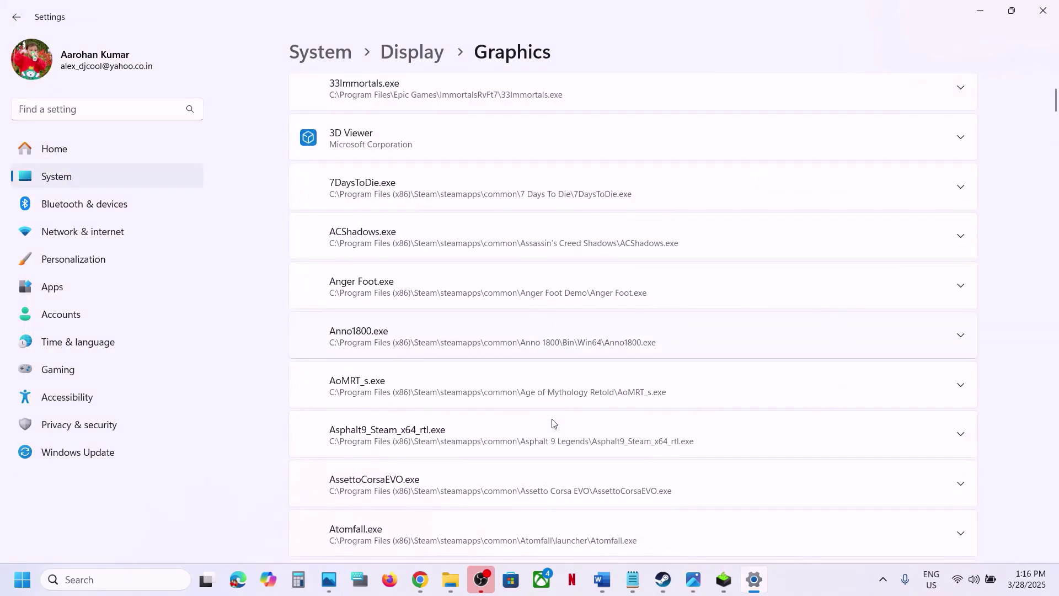
scroll(554, 423, down, 15)
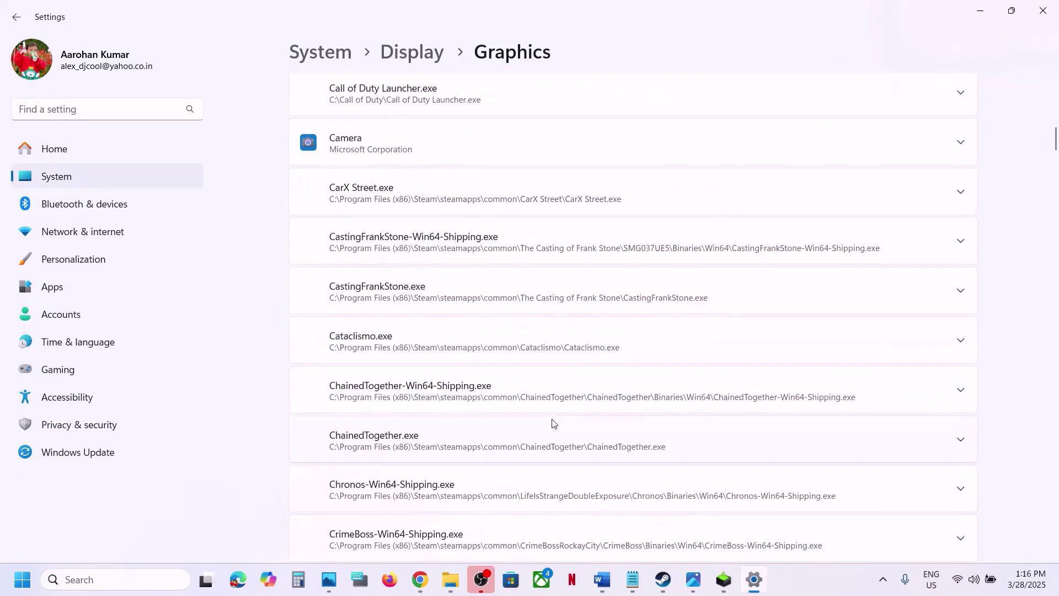
scroll(554, 423, up, 3)
scroll(554, 423, down, 7)
scroll(552, 419, down, 20)
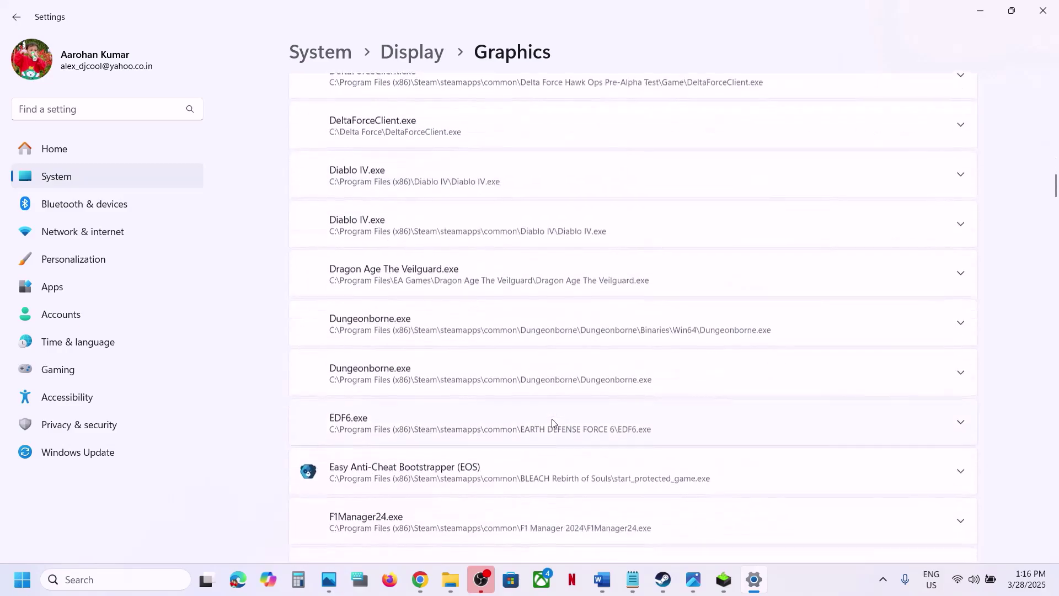
scroll(552, 422, down, 12)
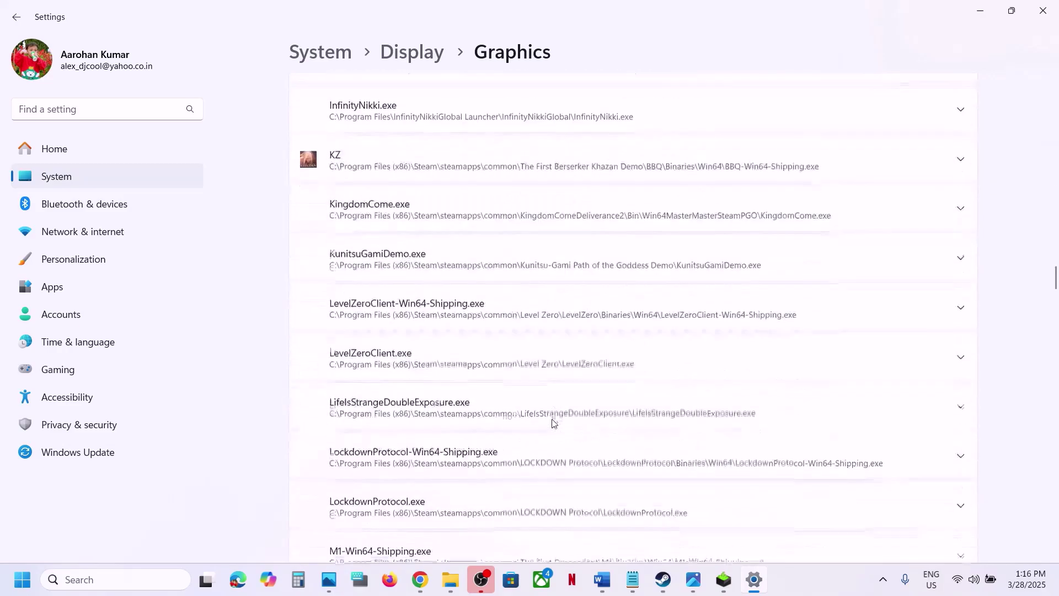
scroll(553, 423, up, 6)
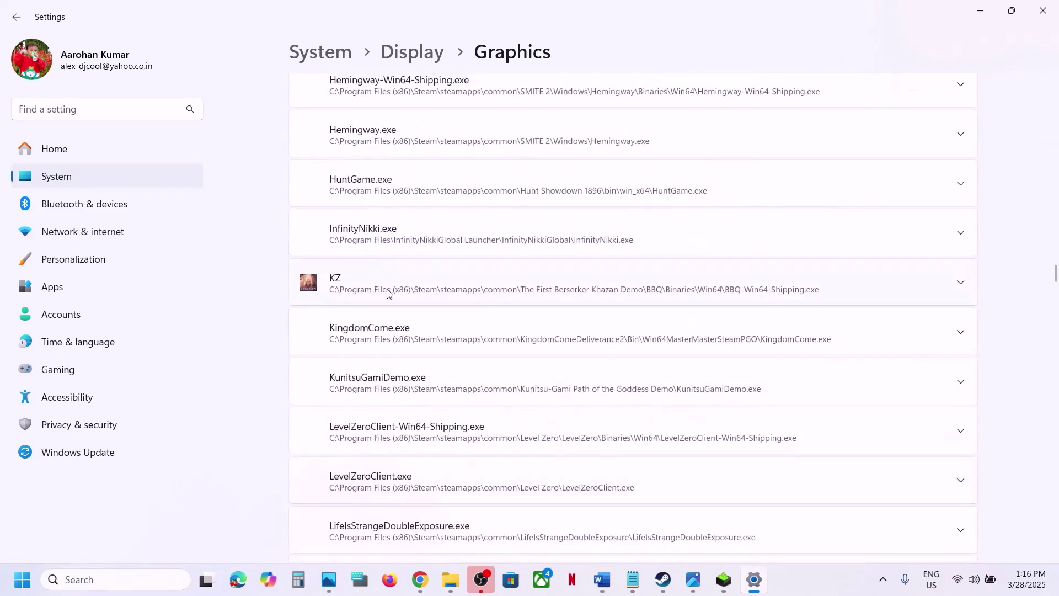
click(391, 293)
scroll(841, 357, up, 1)
click(822, 368)
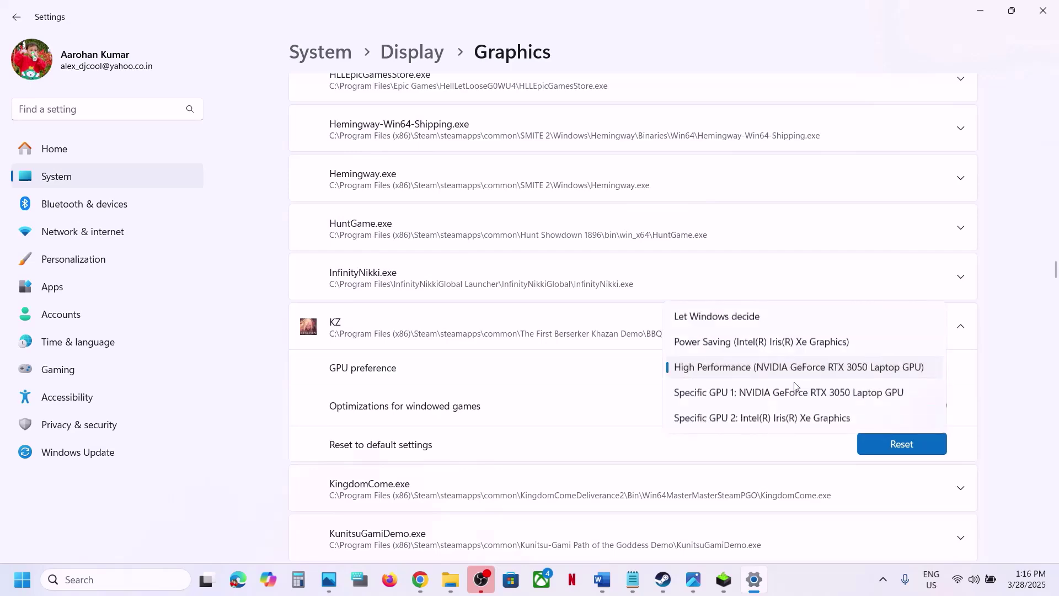
click(811, 366)
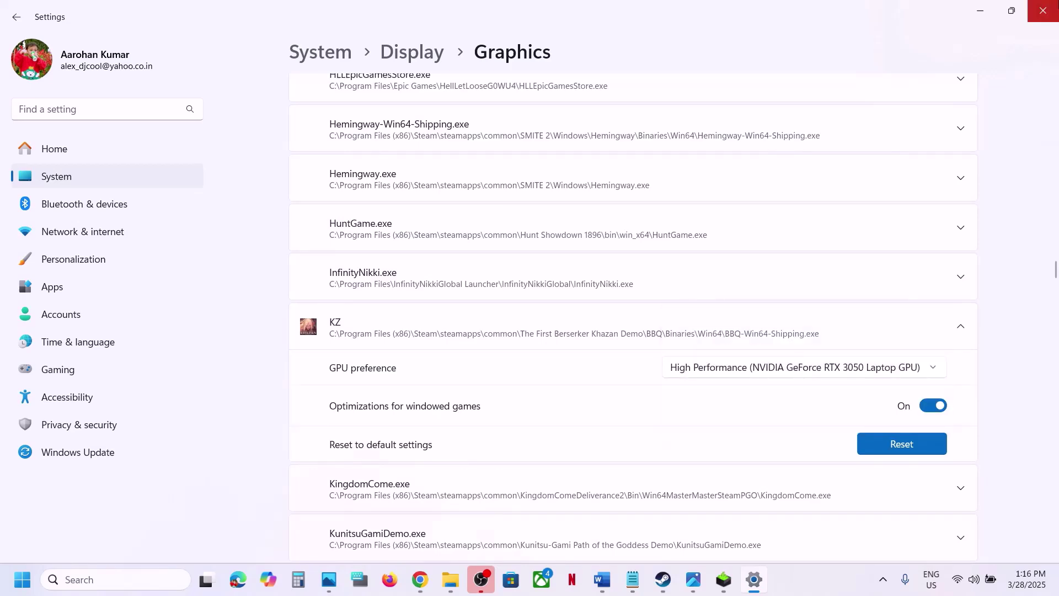
click(1042, 12)
Step: Highlight the Step 11 instruction in the Word document, open the Windows Update settings and check for updates
scroll(479, 378, down, 5)
scroll(479, 378, up, 3)
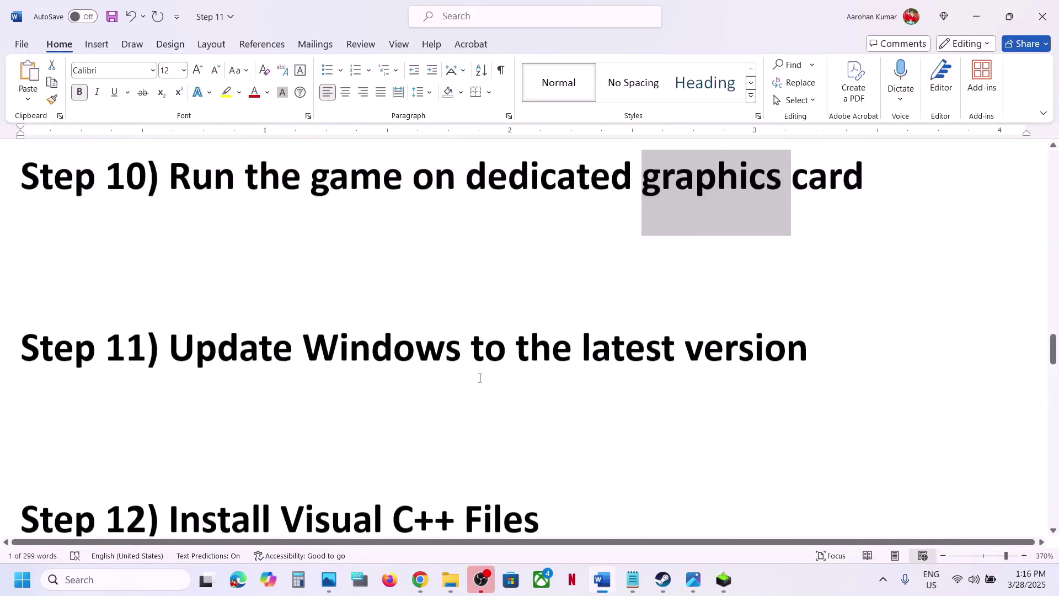
drag(304, 381, 686, 388)
key(super+i)
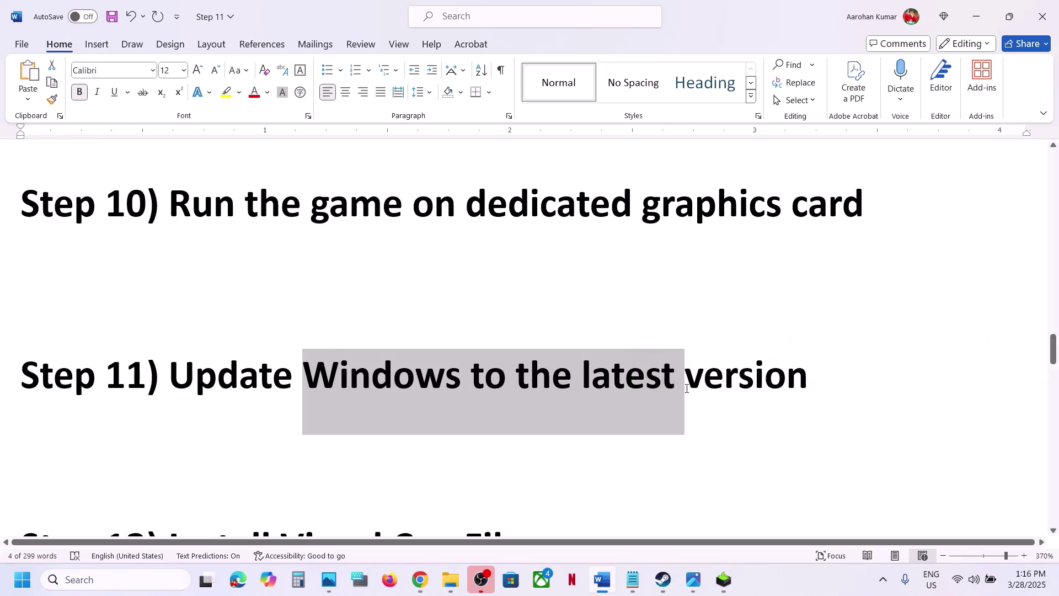
click(74, 461)
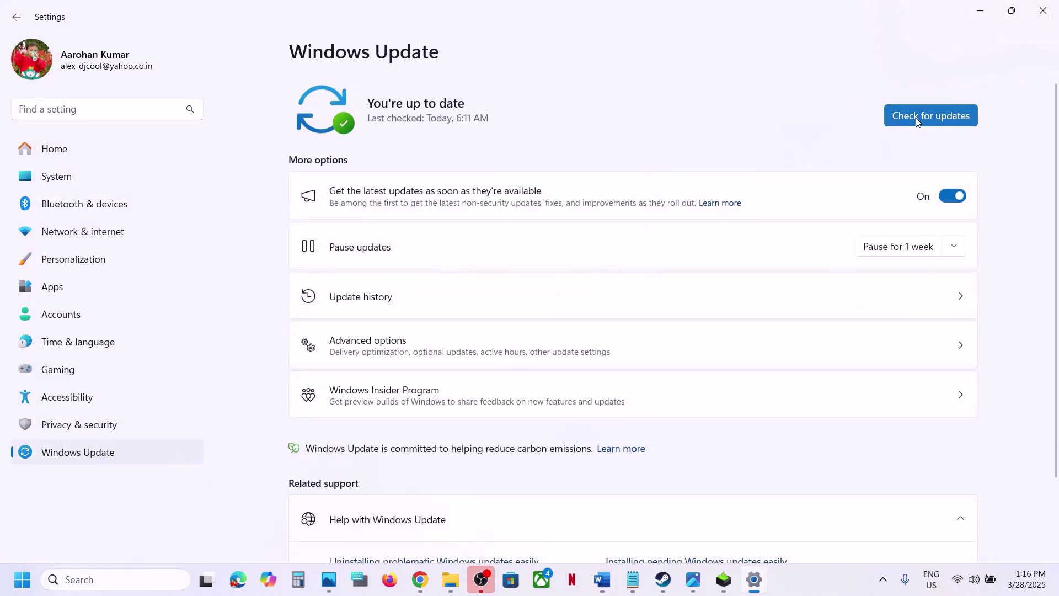
click(915, 117)
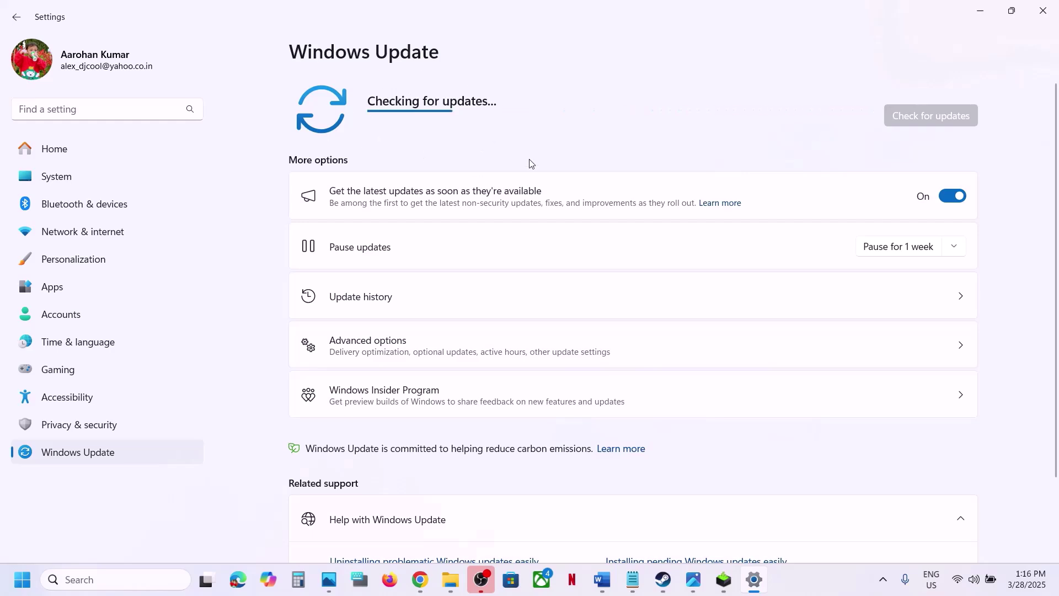
Step: Display the computer's restart option without choosing it and switch to the Khazan Demo page in the Steam library
key(super)
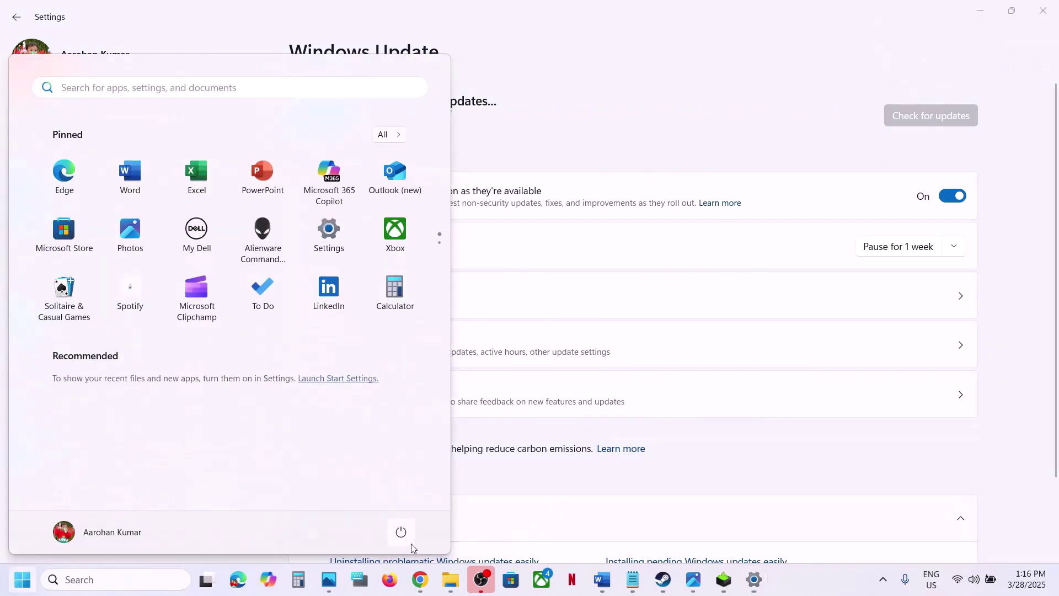
click(401, 532)
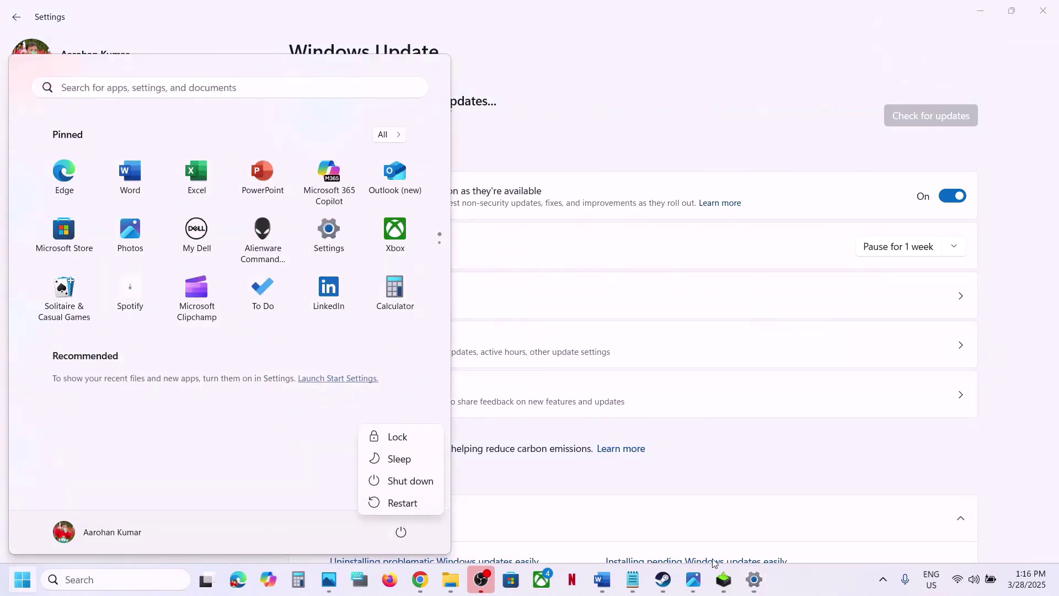
click(665, 584)
click(665, 587)
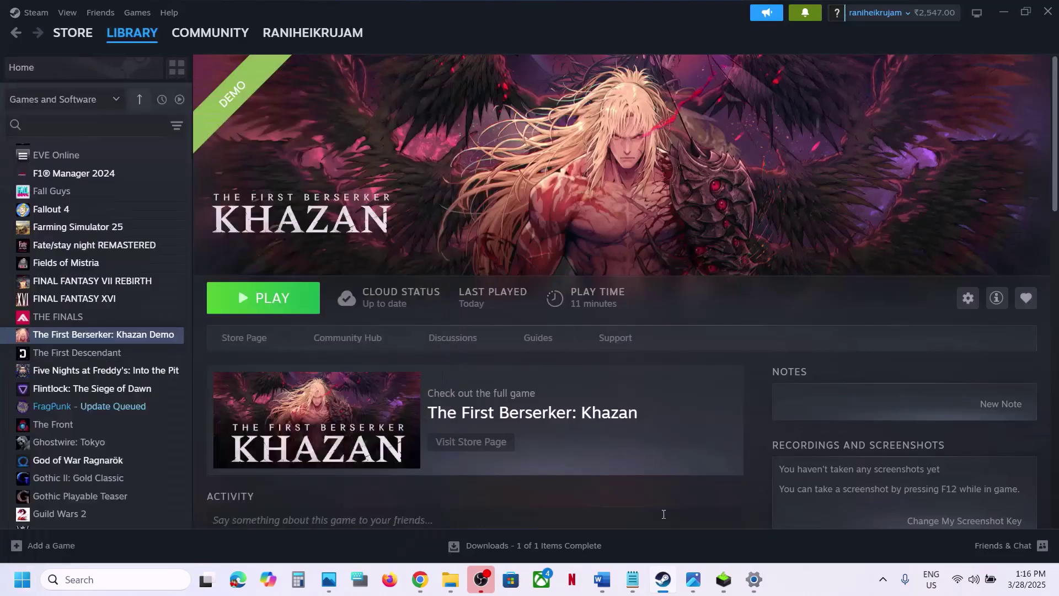
Step: Copy the Visual C++ link under Step 12 of the Word document and open it in a new Chrome tab
click(602, 580)
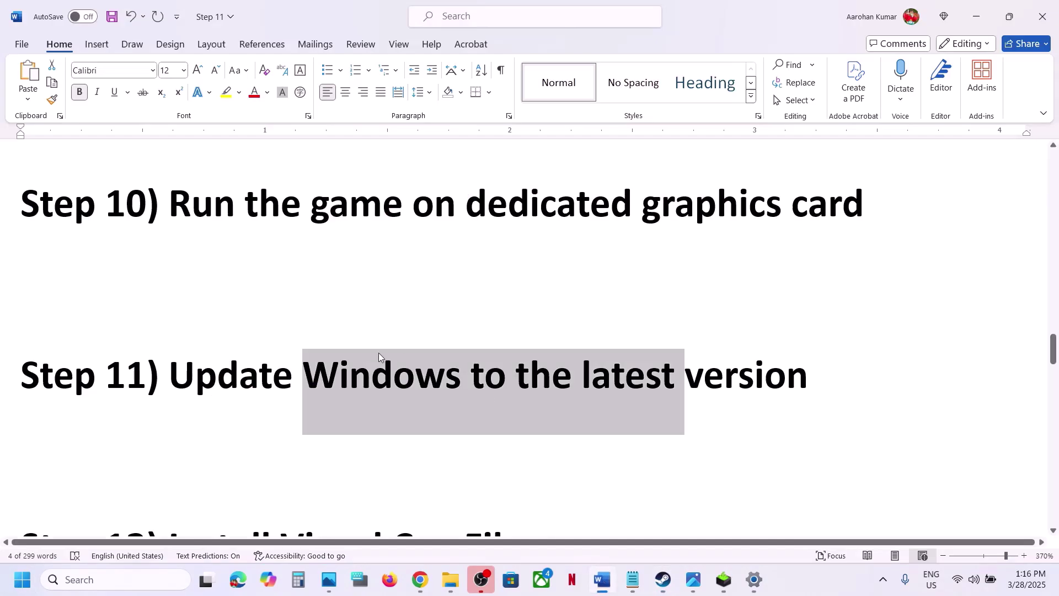
scroll(378, 351, down, 5)
drag(651, 395, 1, 335)
key(ctrl+c)
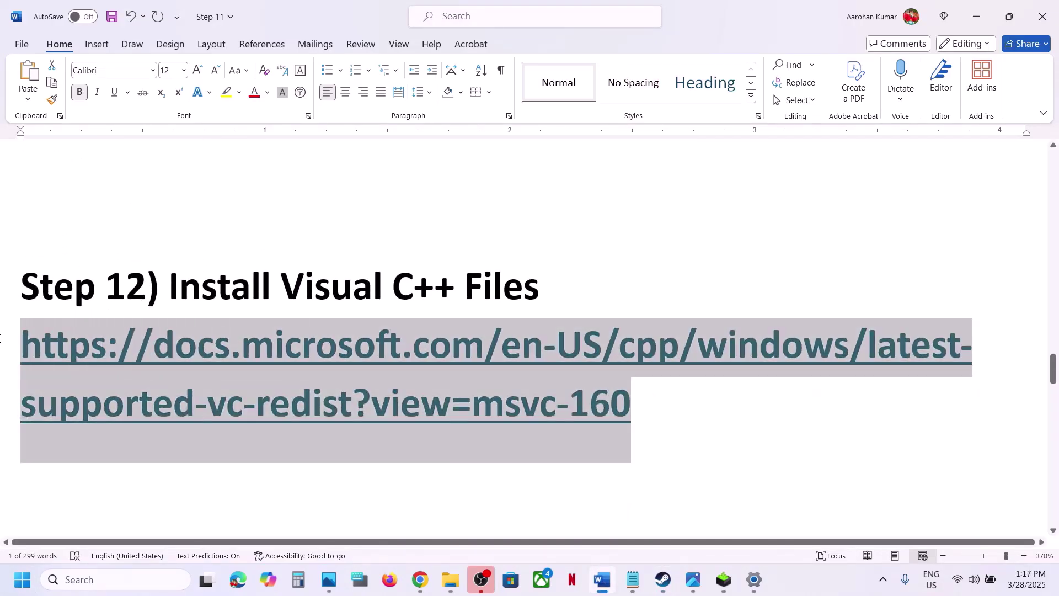
click(420, 579)
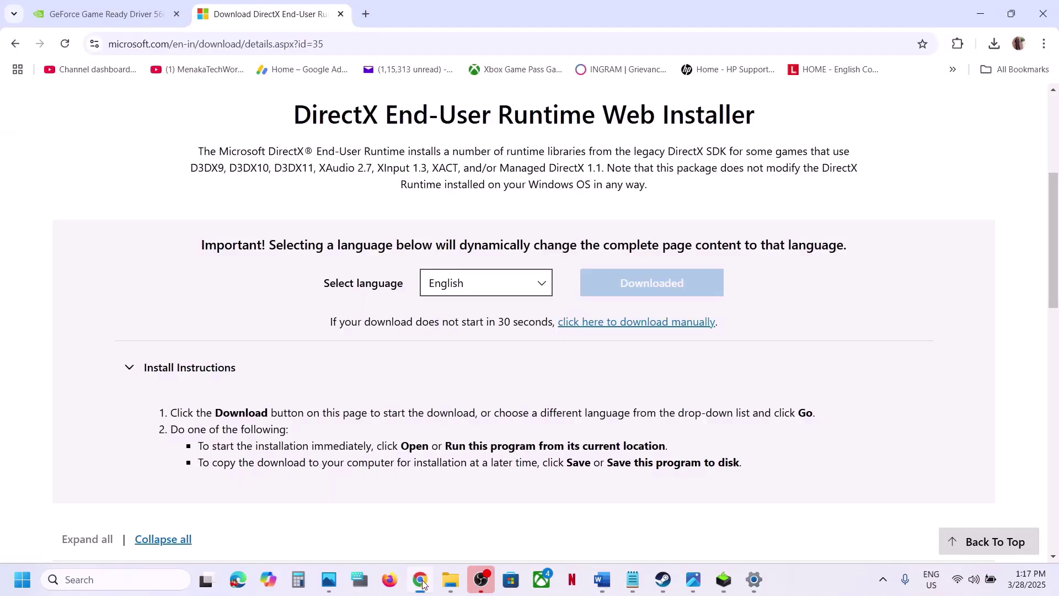
click(366, 14)
key(ctrl+v)
key(Return)
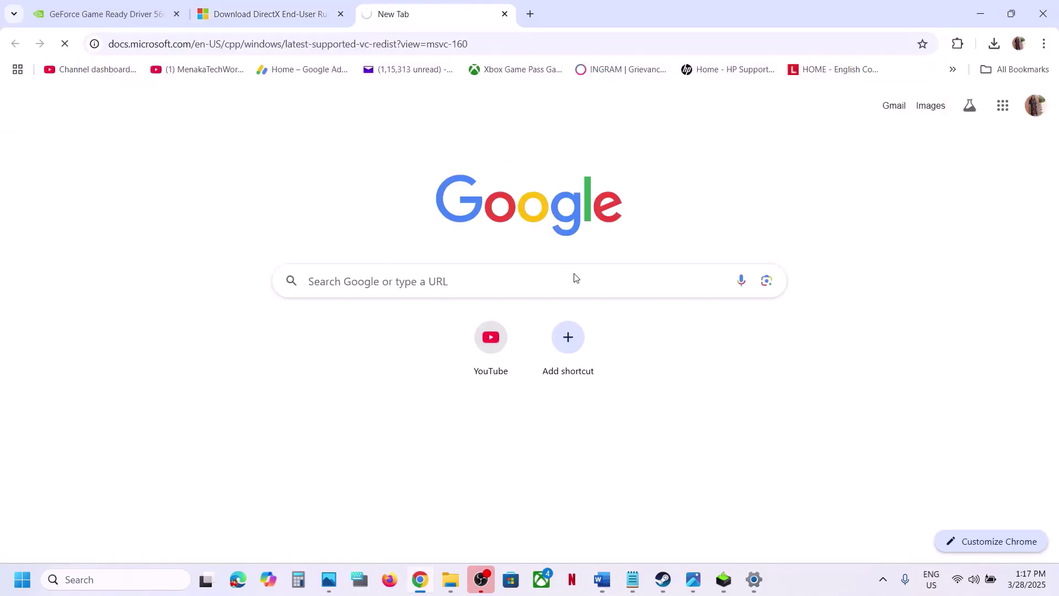
Step: Download the X86 redistributable from the Latest Microsoft Visual C++ Redistributable Version table and start its installation
scroll(574, 277, down, 5)
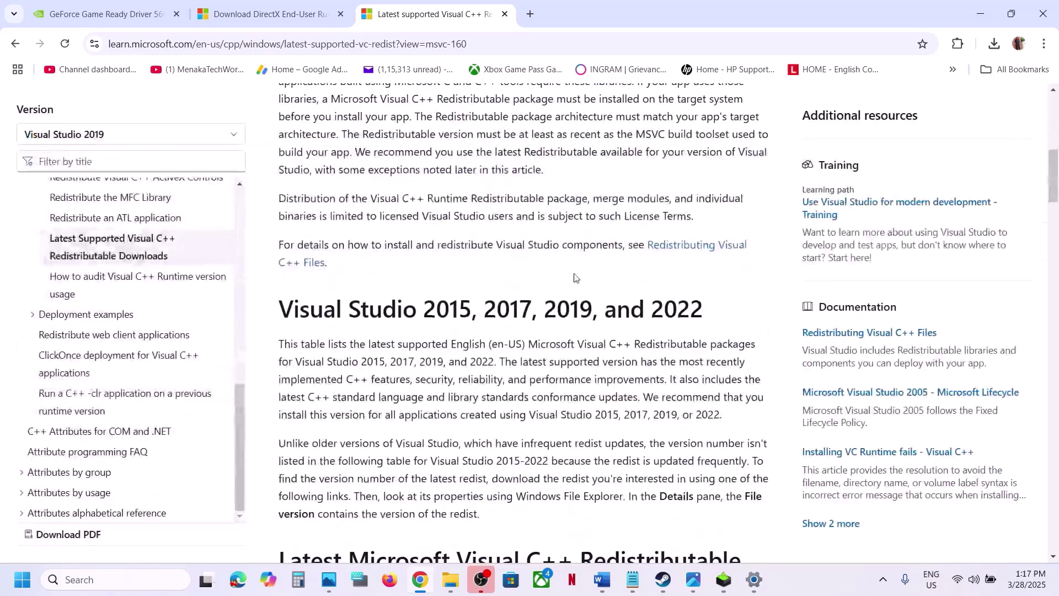
drag(322, 311, 692, 309)
scroll(406, 457, down, 6)
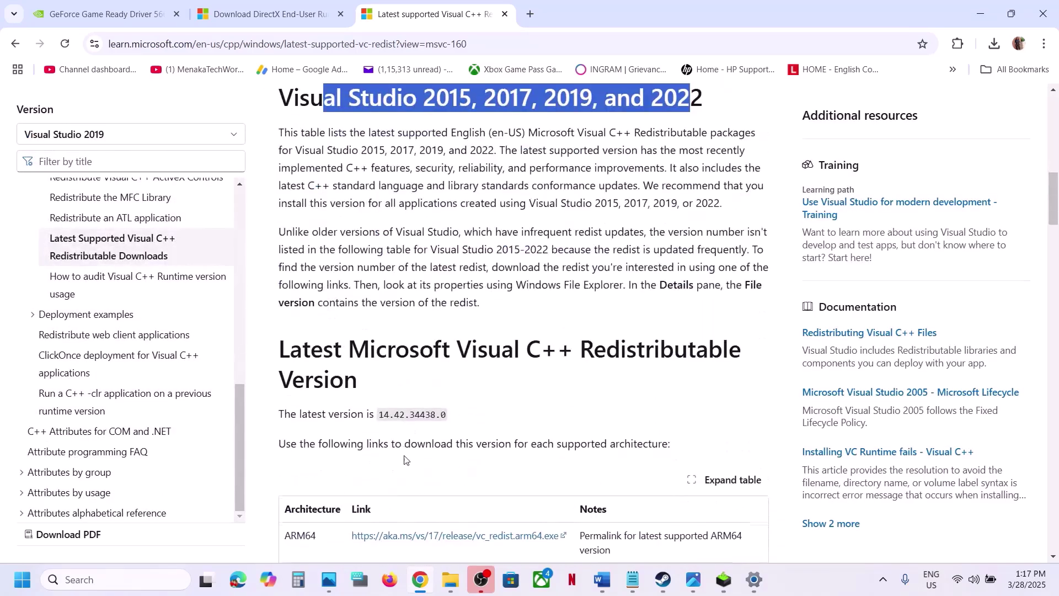
double_click(285, 407)
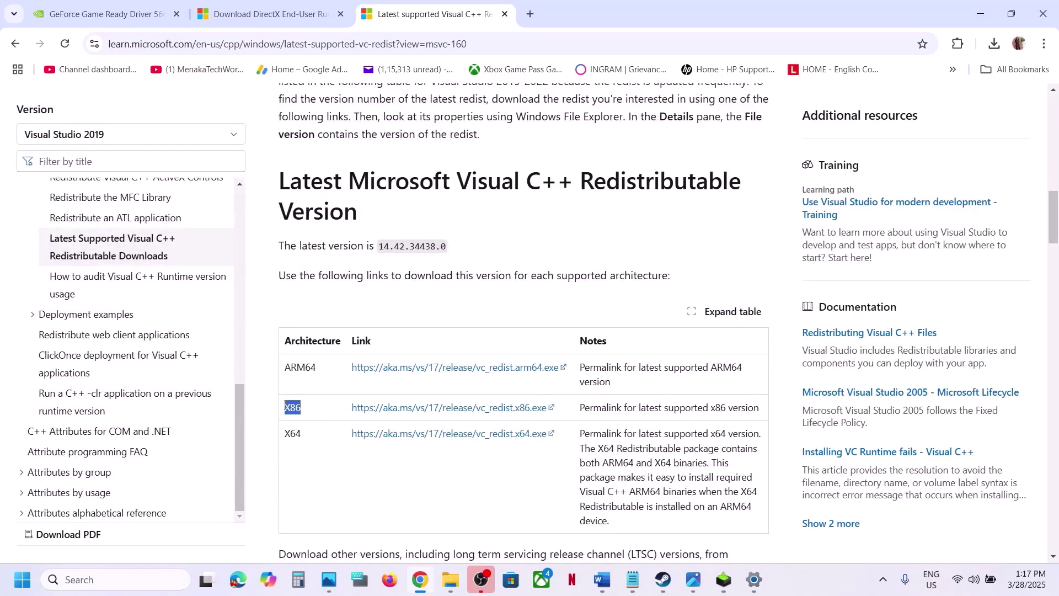
double_click(297, 433)
double_click(290, 405)
click(508, 409)
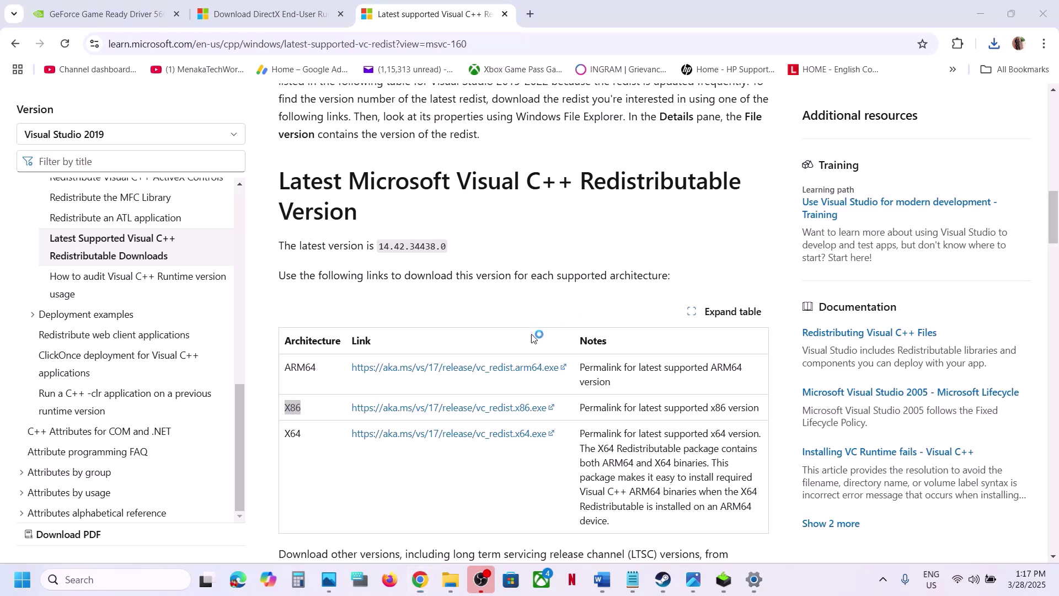
click(546, 365)
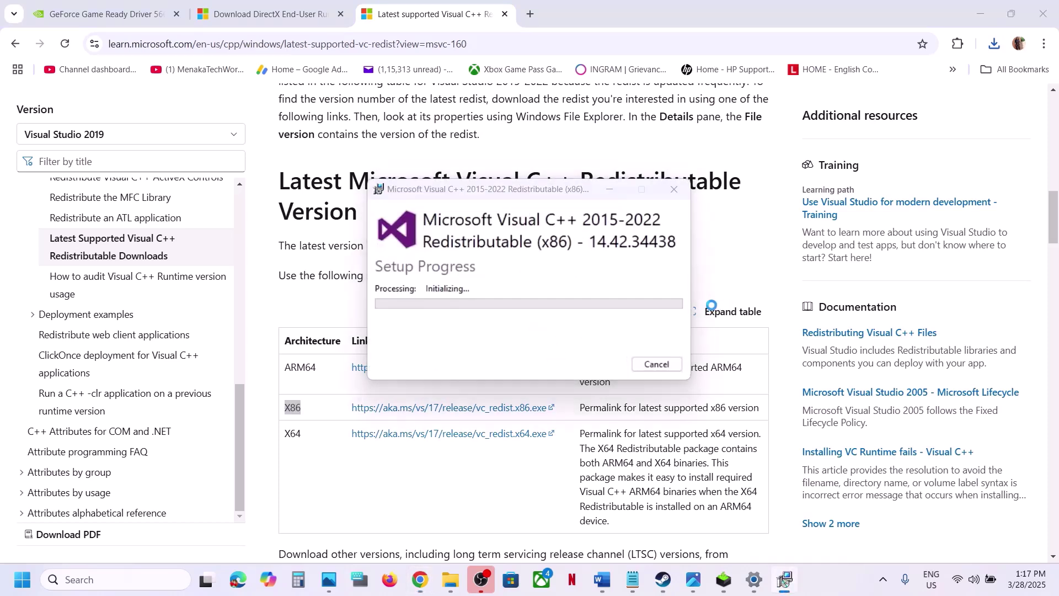
Step: Download the X64 Visual C++ redistributable from the same table and run its installation
double_click(293, 434)
click(471, 435)
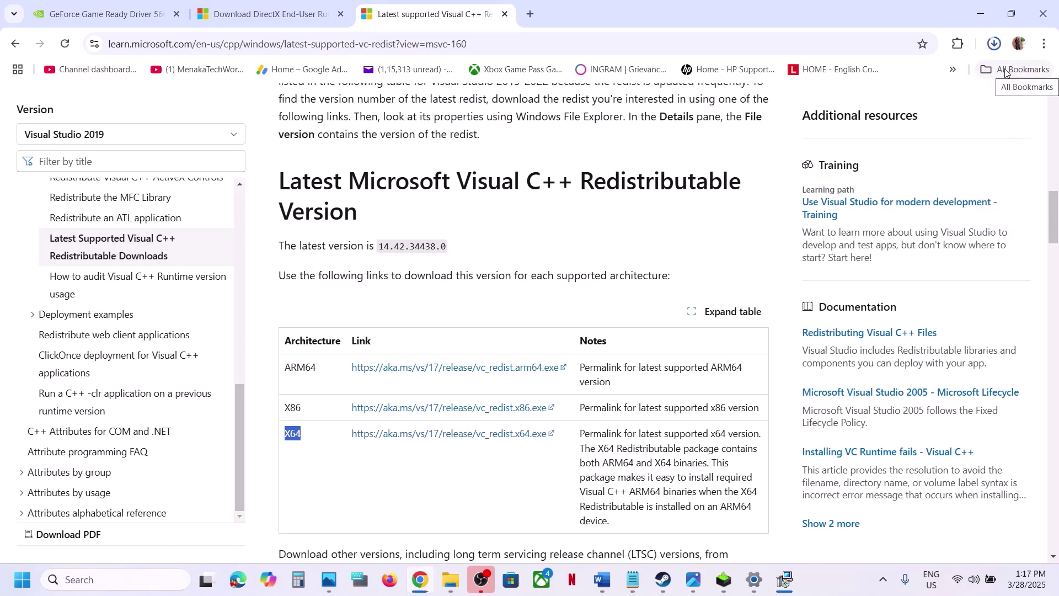
click(995, 49)
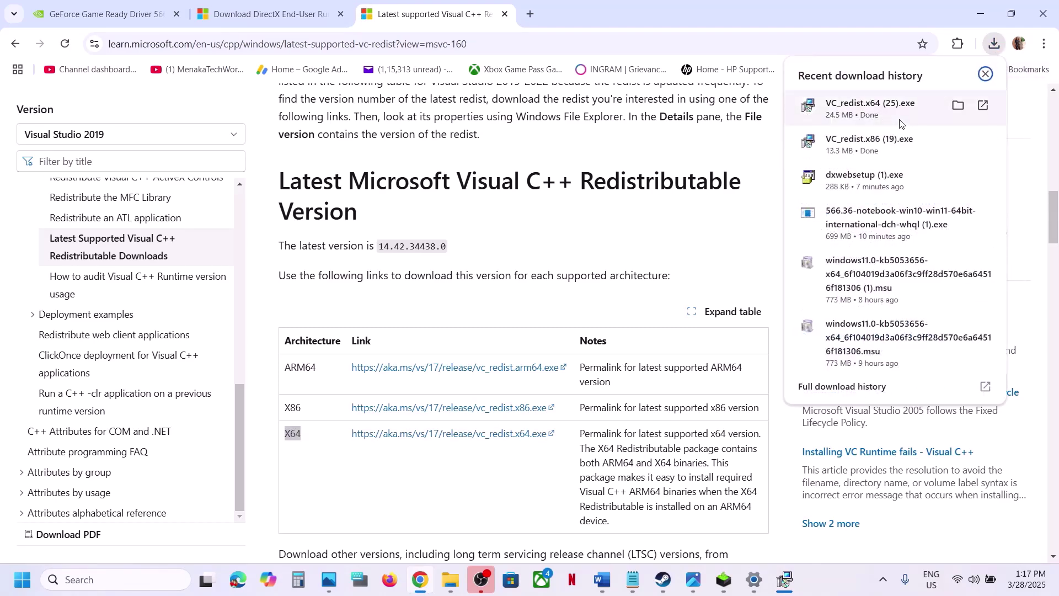
click(899, 113)
click(534, 366)
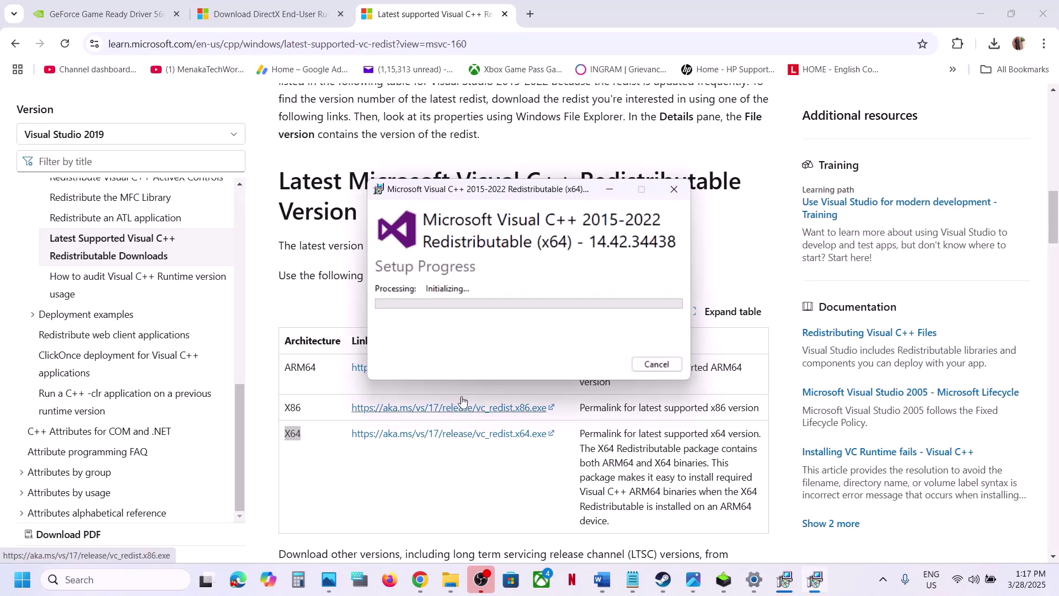
Step: Bring up the x86 setup window beside the x64 one and close both finished Visual C++ installers
click(785, 580)
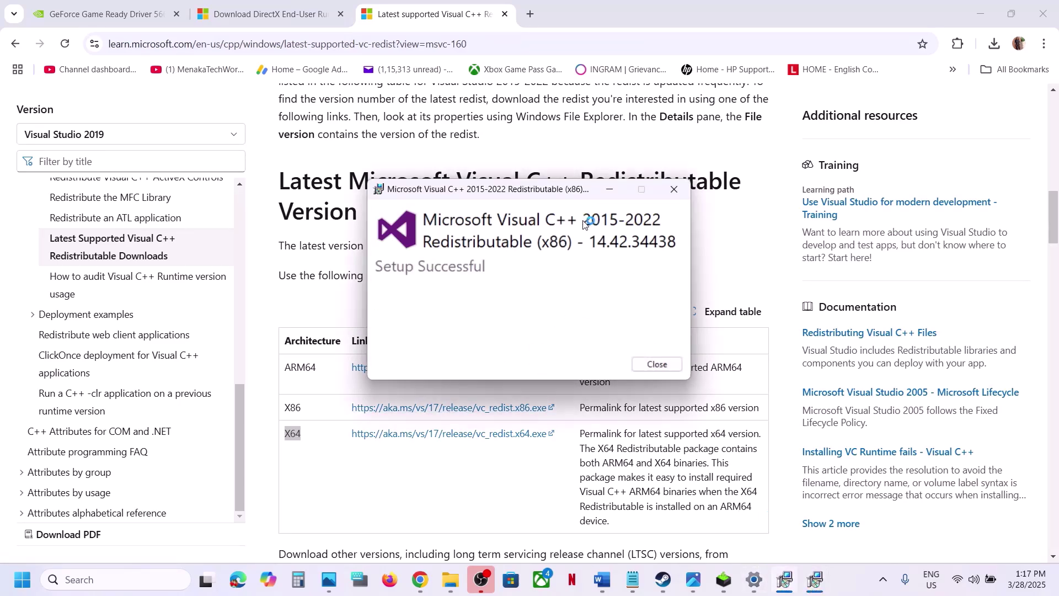
drag(485, 189, 874, 243)
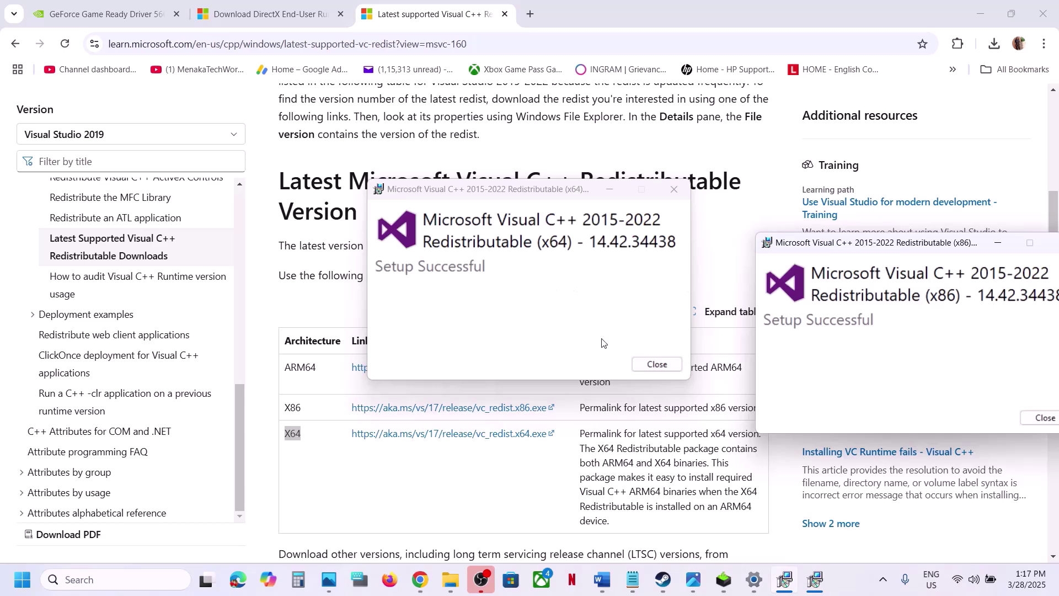
click(657, 364)
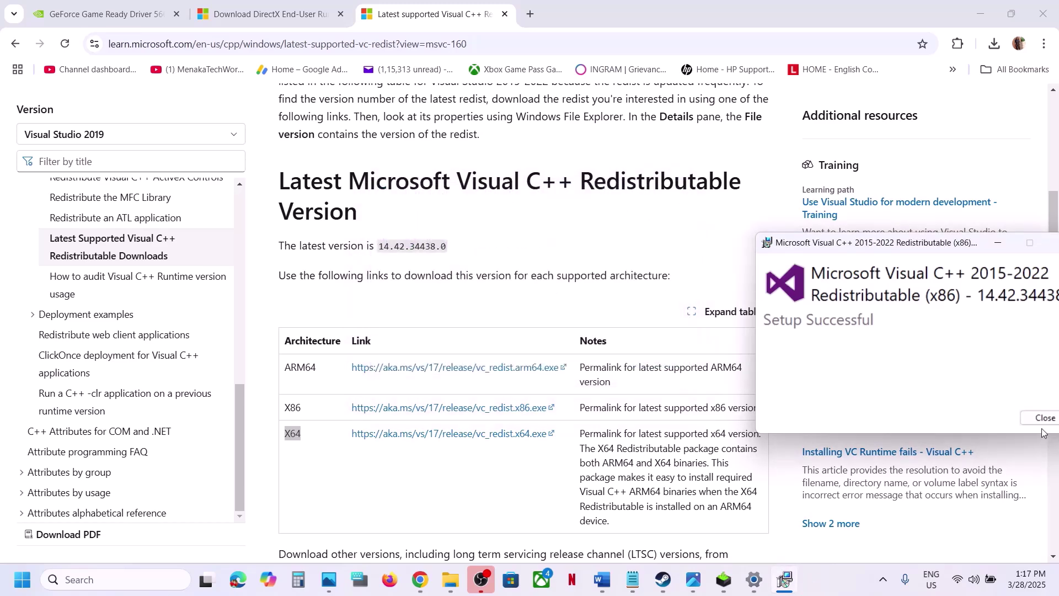
click(1044, 419)
Step: Show the restart option again after the Visual C++ installation and return to the game's Steam library page
click(22, 580)
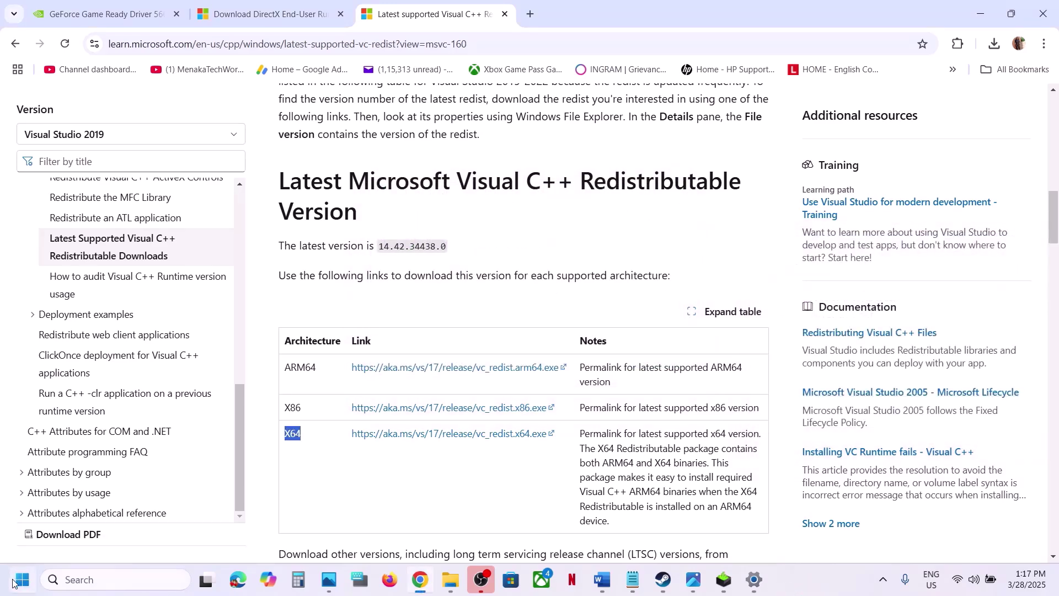
click(401, 532)
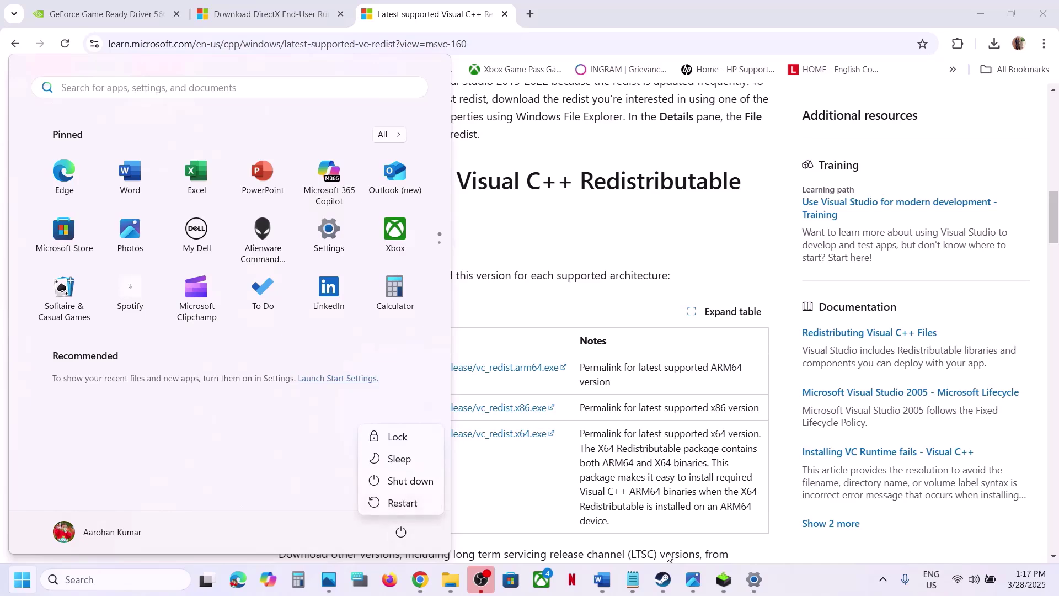
click(664, 594)
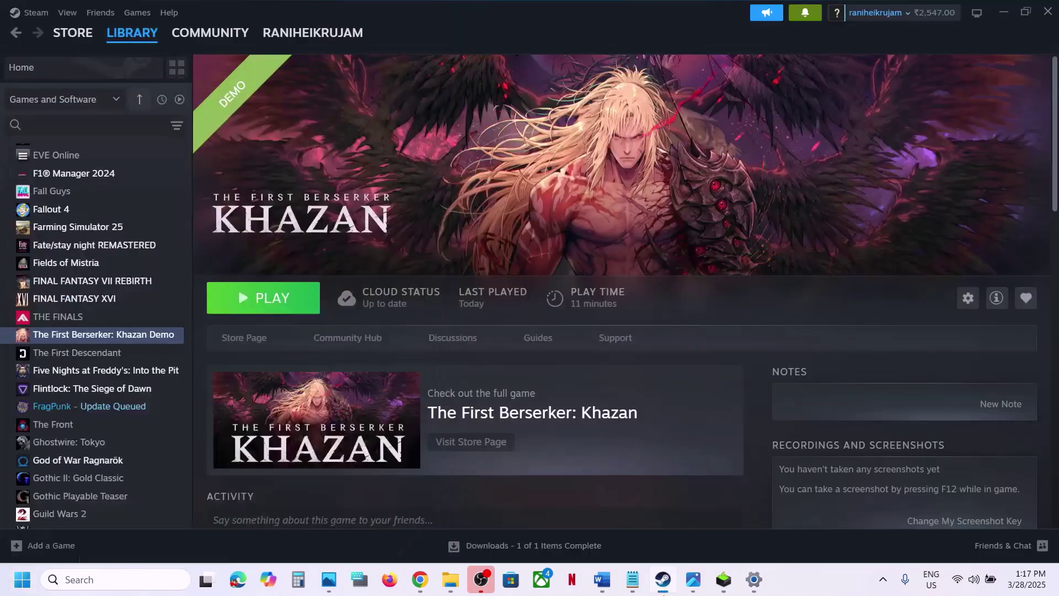
Step: Review Step 13 in the Word troubleshooting notes, highlighting the advice on external devices, USB adapters, extra monitors and removing the undervolt
click(602, 579)
scroll(486, 349, down, 5)
scroll(486, 349, down, 1)
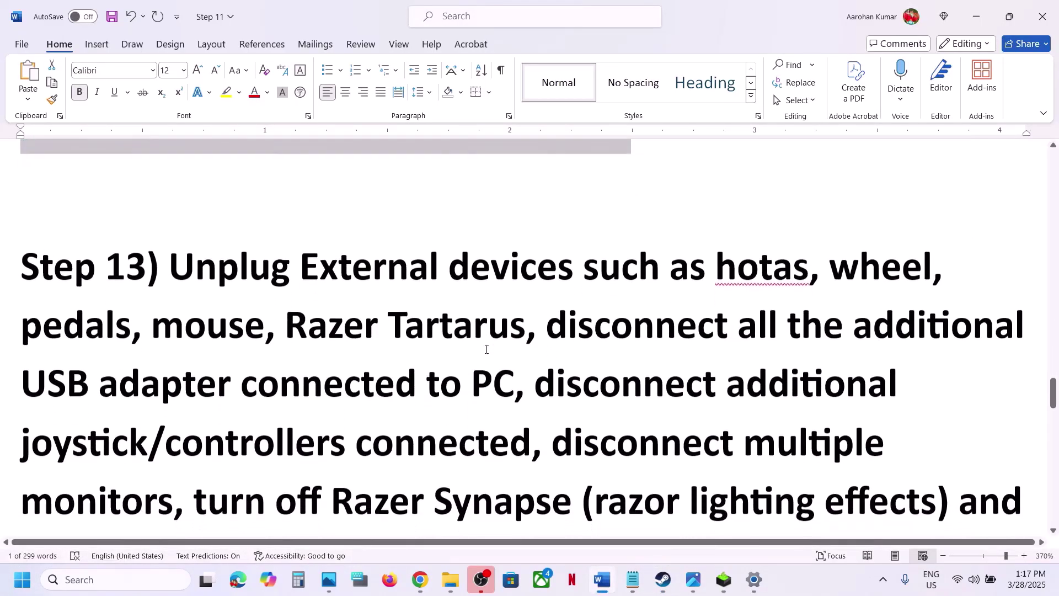
drag(195, 255, 521, 381)
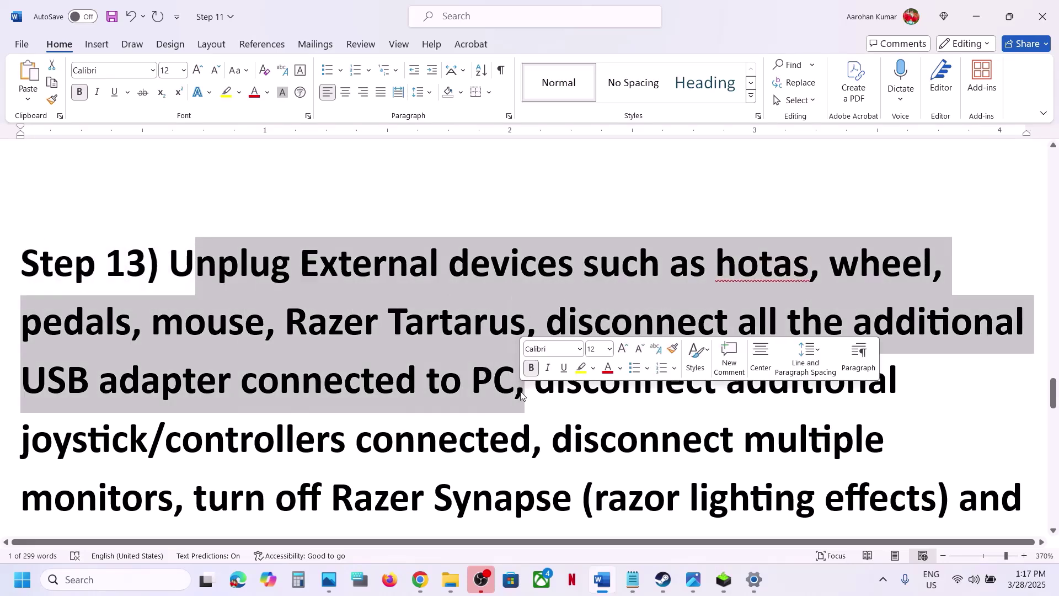
scroll(594, 149, down, 4)
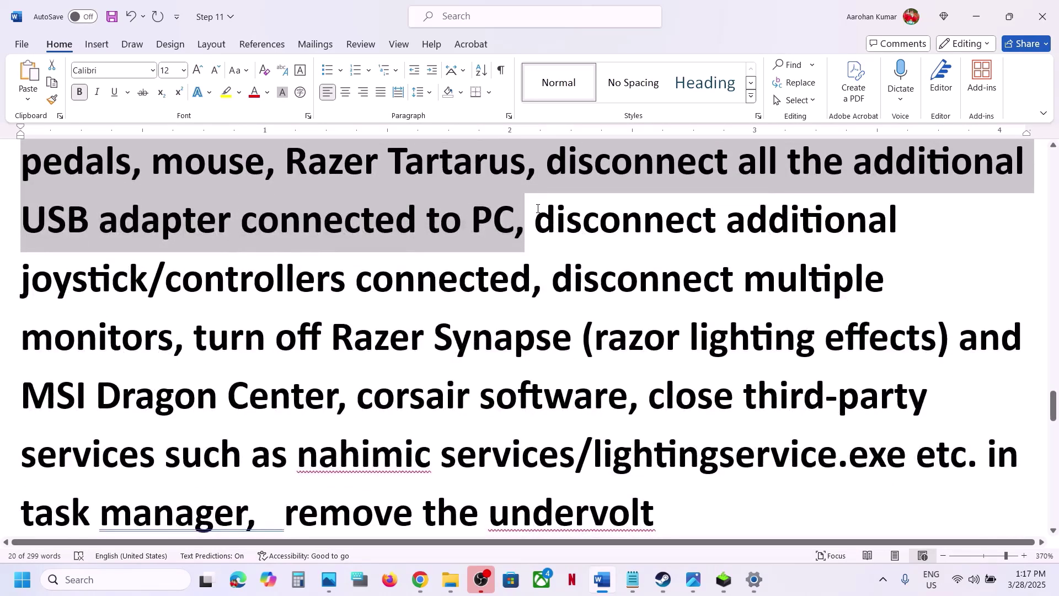
drag(537, 209, 475, 334)
scroll(243, 511, down, 1)
drag(285, 353, 728, 343)
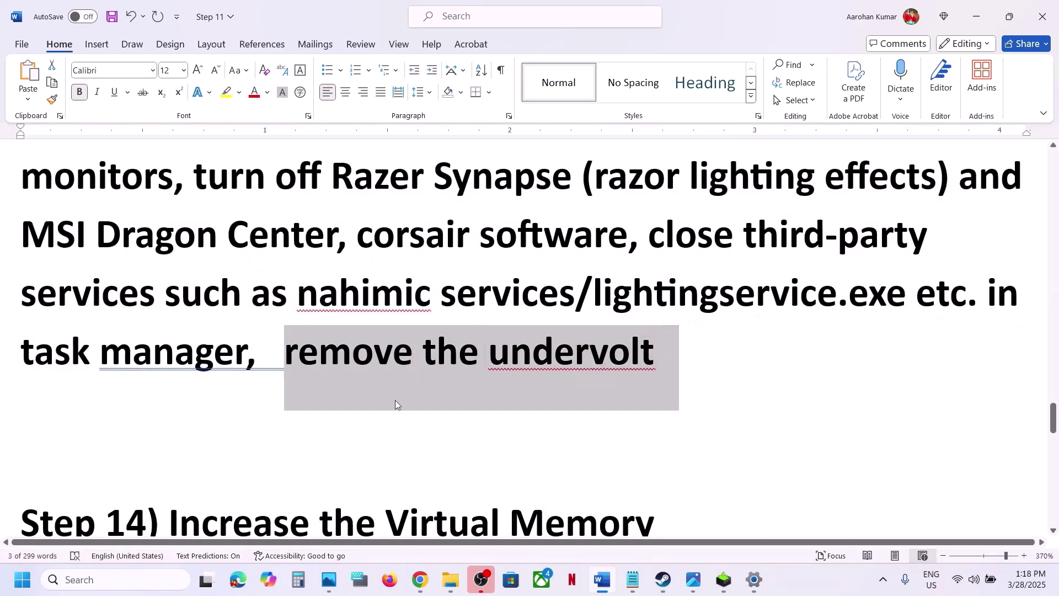
click(358, 413)
scroll(359, 411, down, 3)
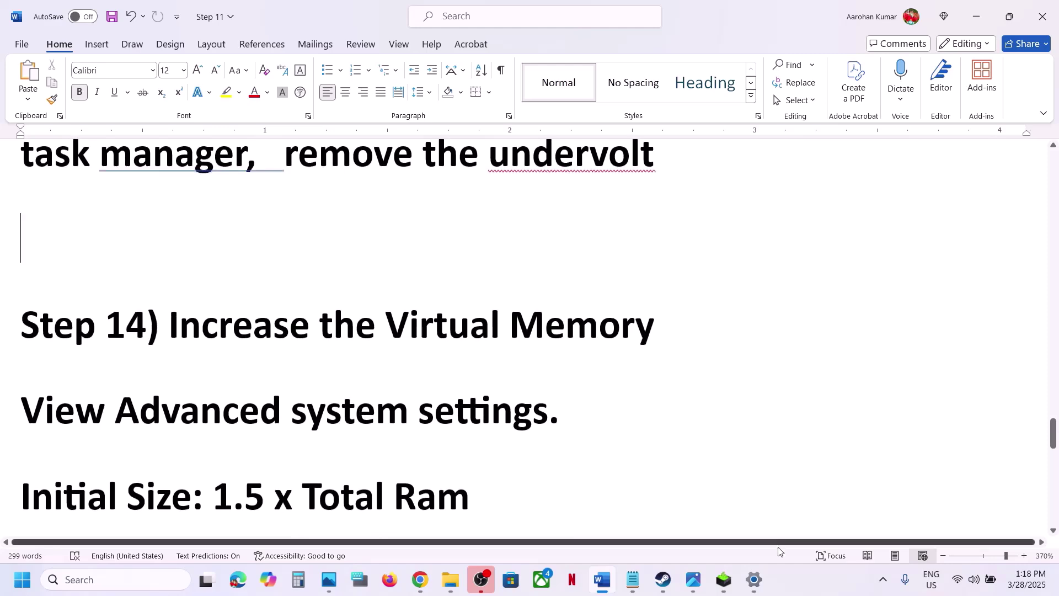
click(792, 584)
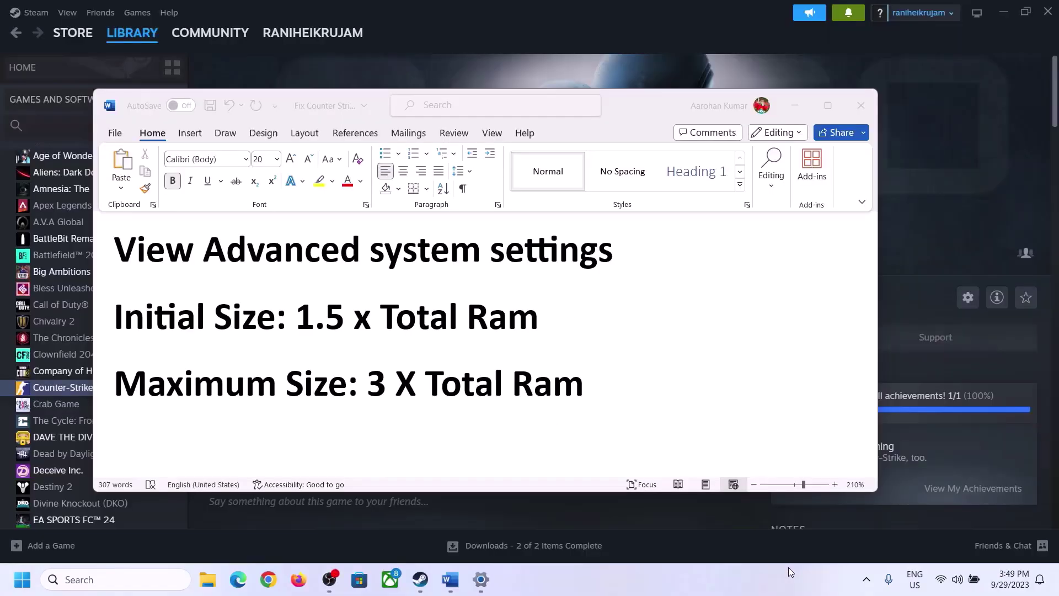
Step: Copy "View Advanced system settings" from the notes, open that item through Windows search, and reposition the System Properties window
click(149, 257)
drag(116, 251, 572, 275)
key(ctrl+c)
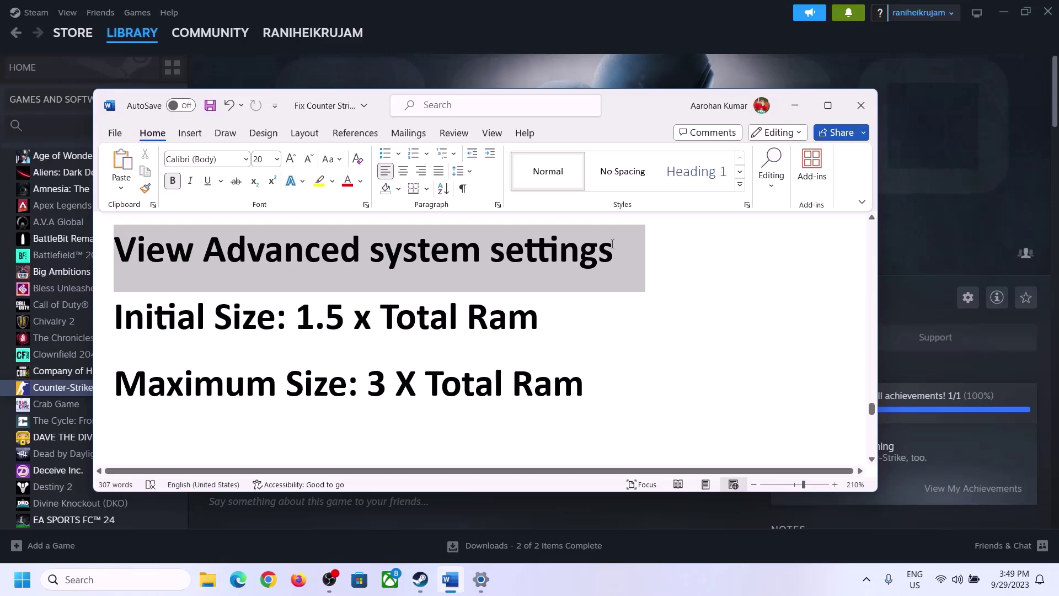
click(127, 574)
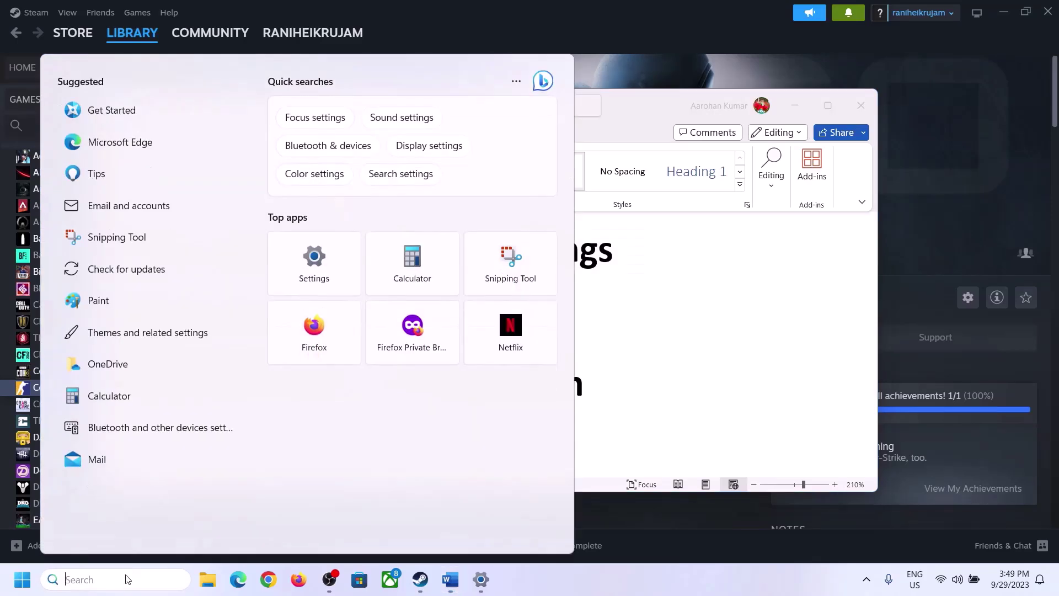
key(ctrl+v)
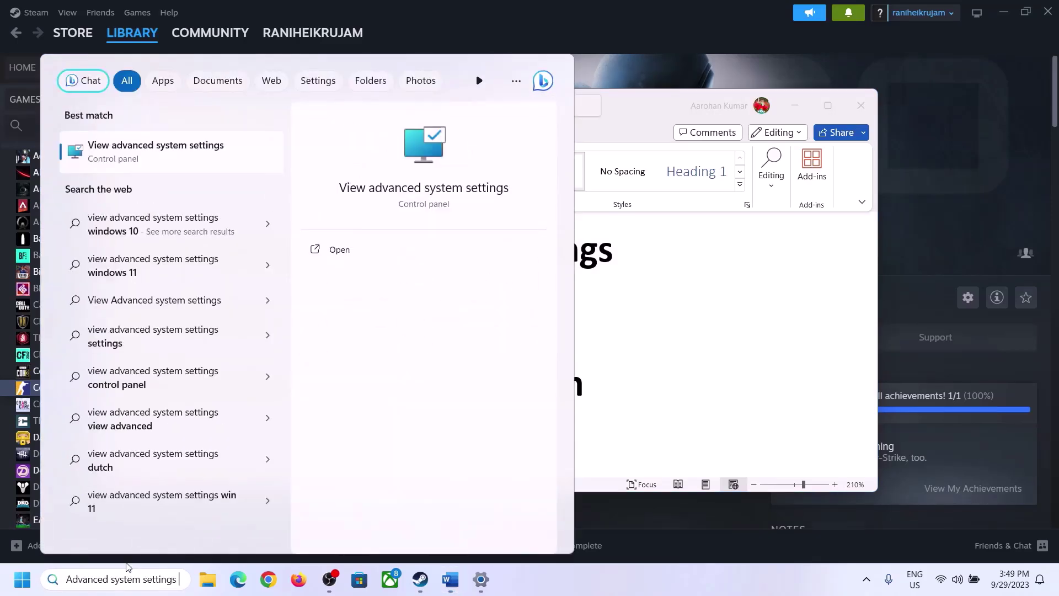
click(149, 160)
drag(221, 107, 473, 191)
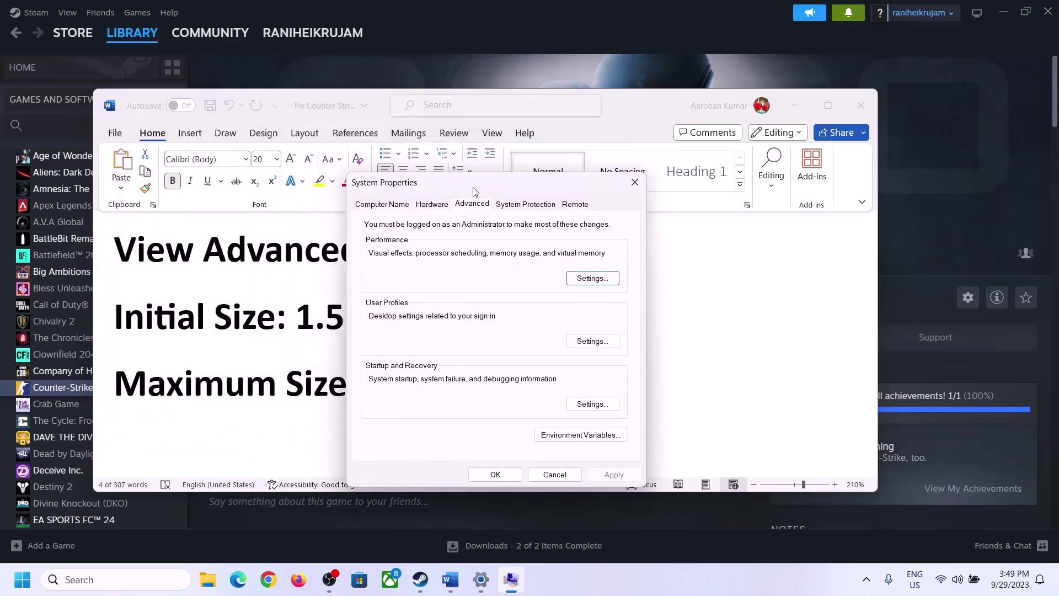
Step: In the Virtual Memory settings, turn off automatic paging file management and choose a custom size for drive C
click(593, 279)
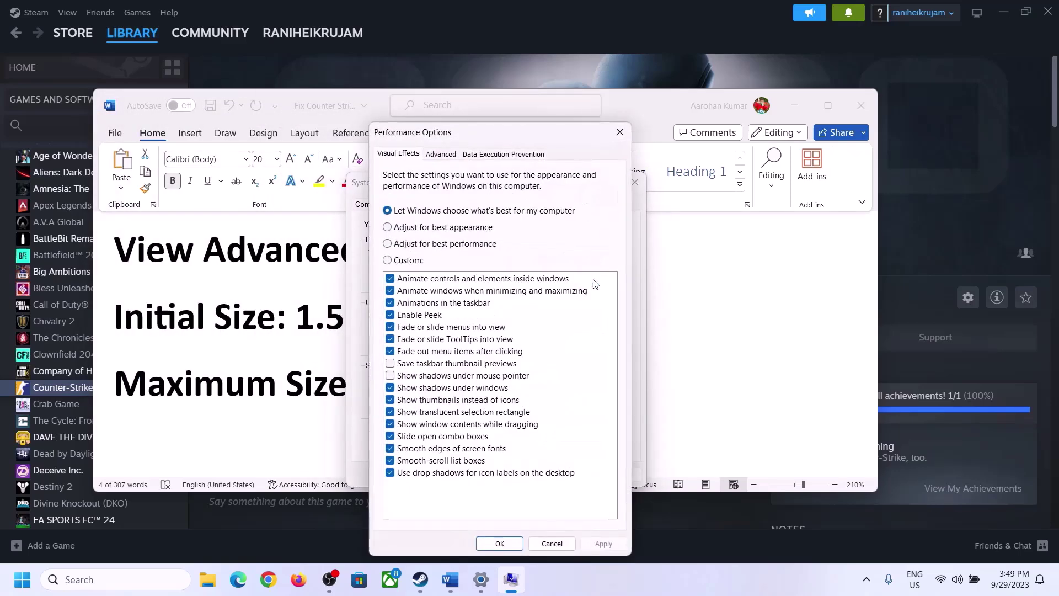
click(446, 156)
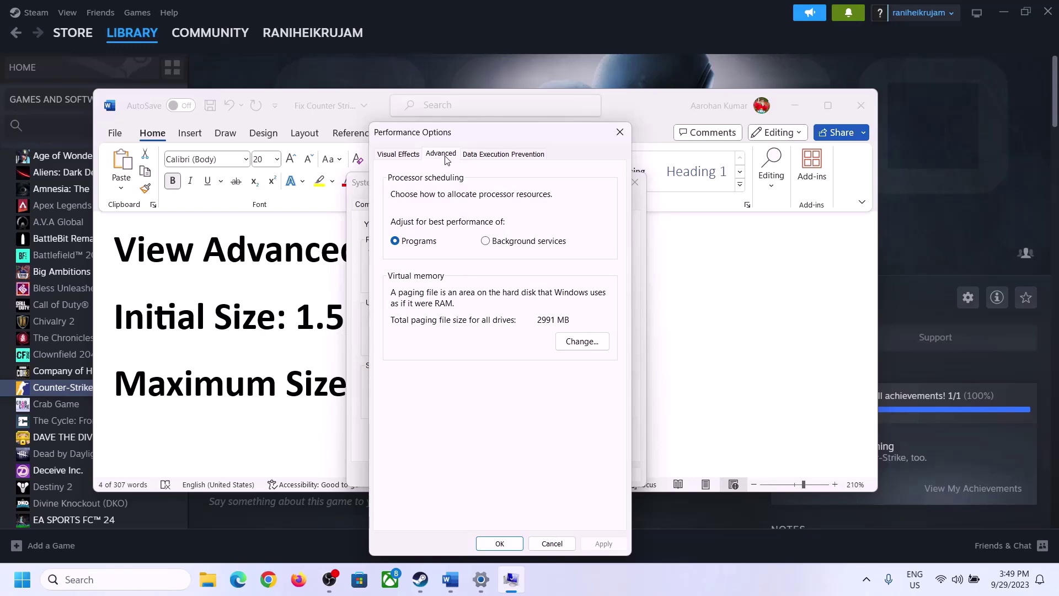
click(588, 342)
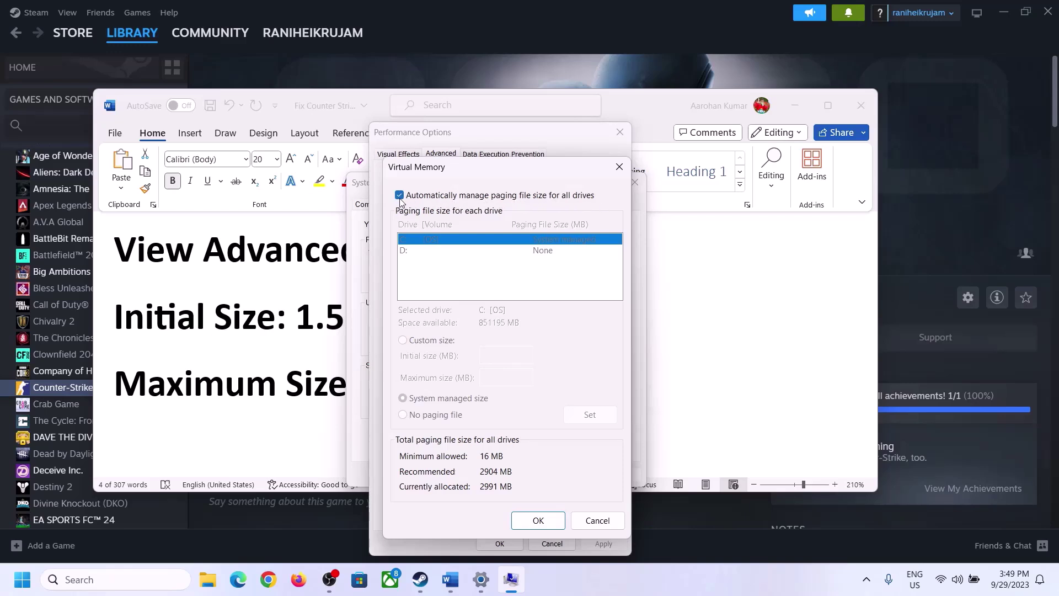
click(399, 197)
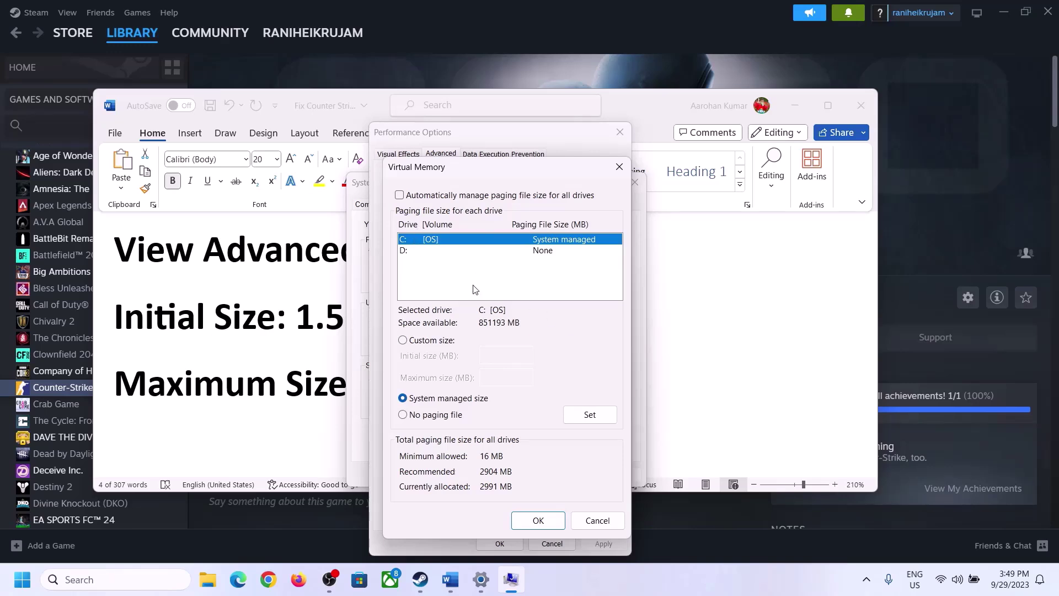
click(403, 341)
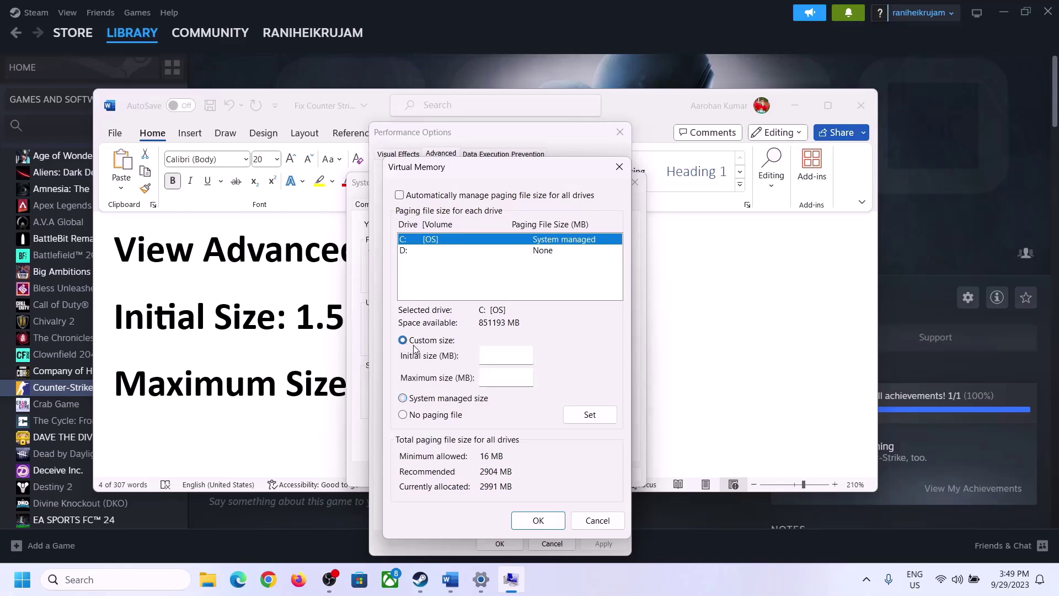
click(507, 356)
Step: Highlight the "1.5 x Total Ram" initial size rule in the notes and look up the installed RAM on the Settings About page
click(311, 326)
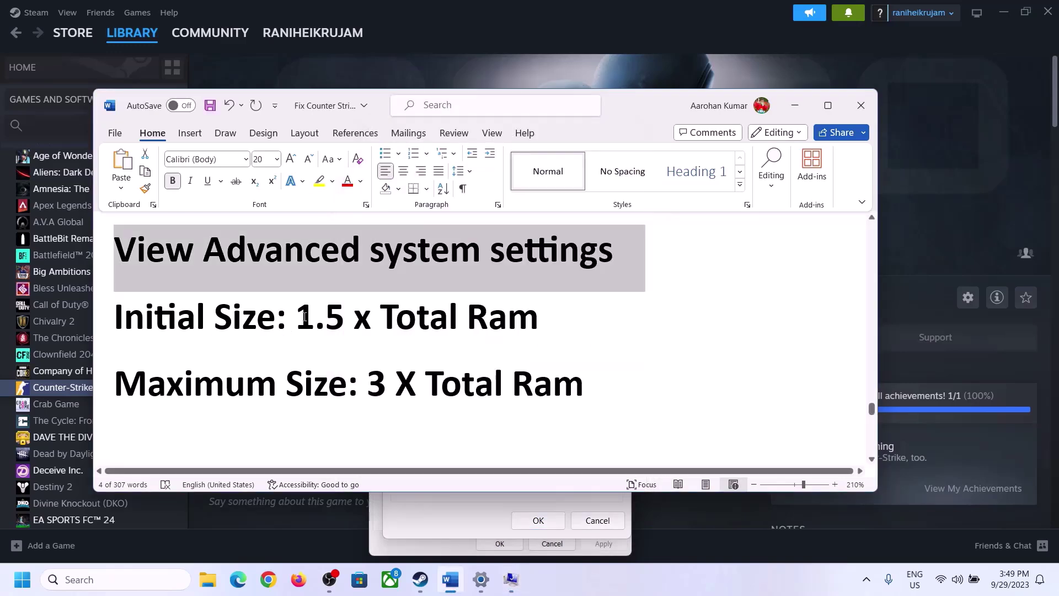
drag(305, 317, 490, 329)
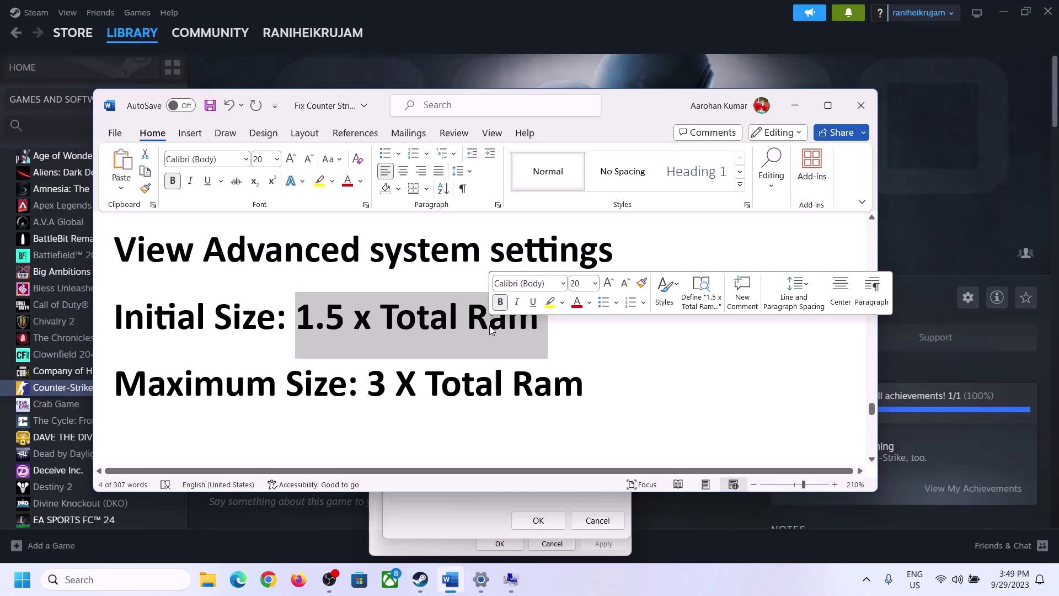
click(481, 580)
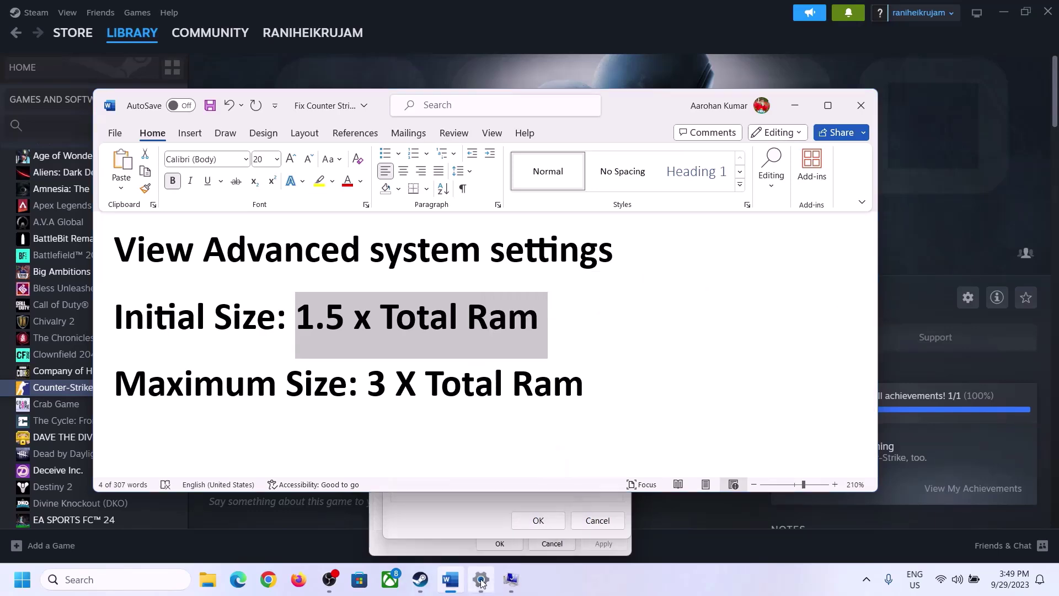
click(49, 177)
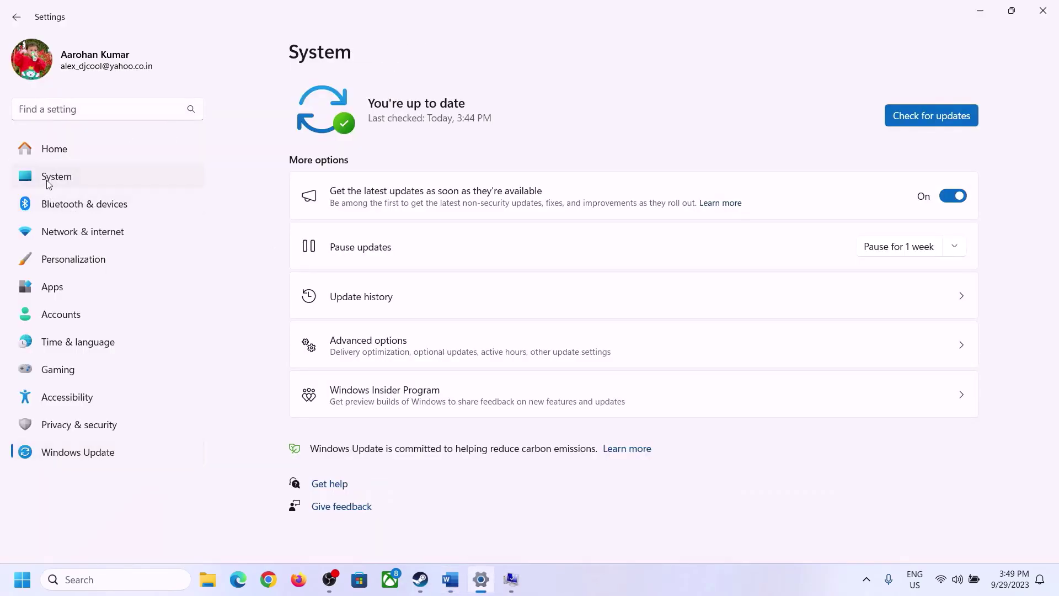
scroll(388, 438, down, 10)
click(350, 521)
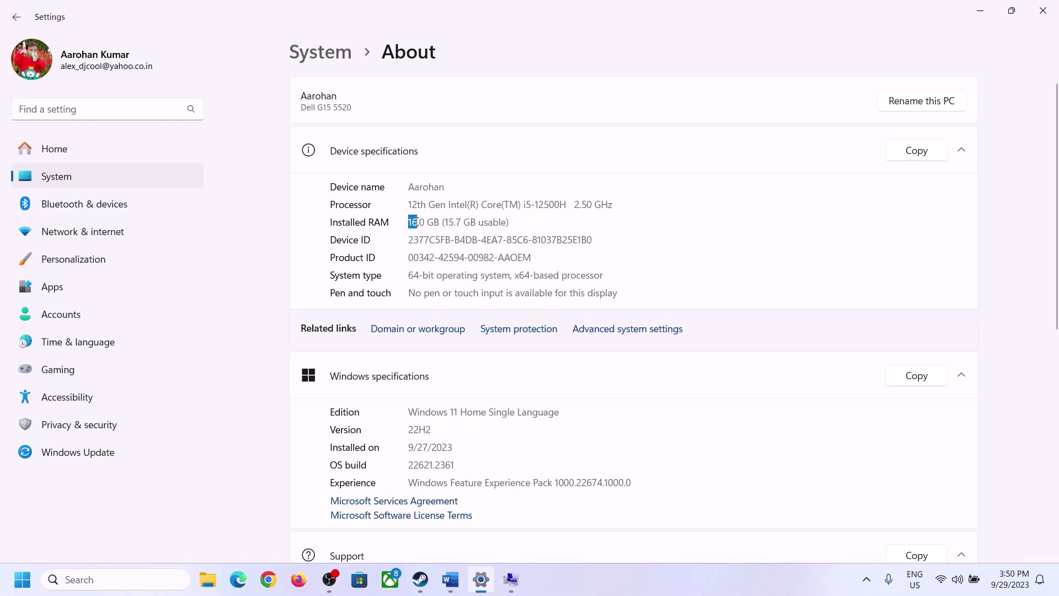
click(426, 224)
drag(417, 222, 408, 222)
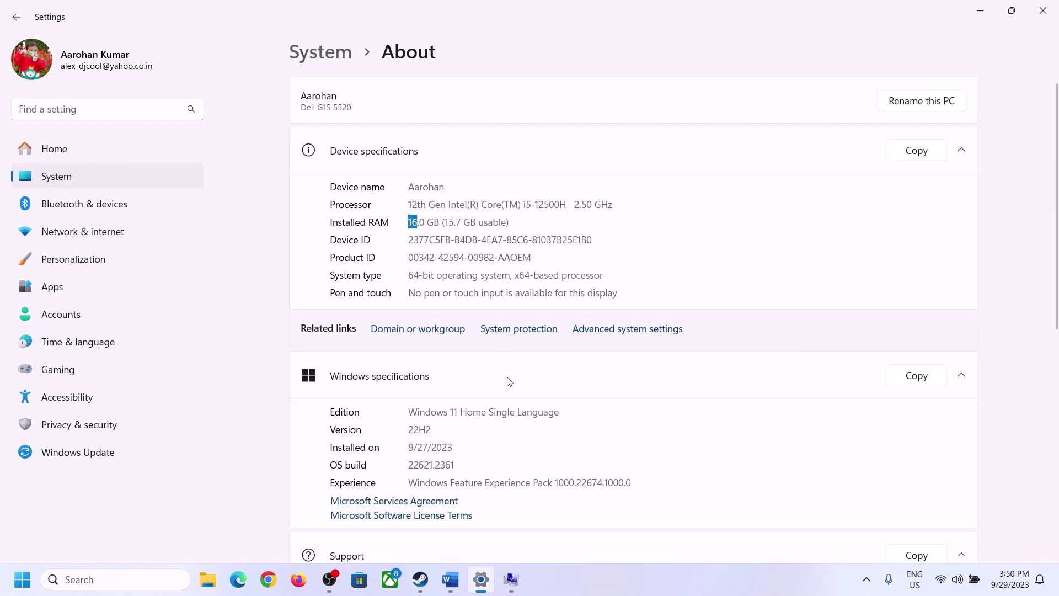
Step: Launch Calculator with the Run command "calc" and place it beside the size rules in the Word notes
click(508, 580)
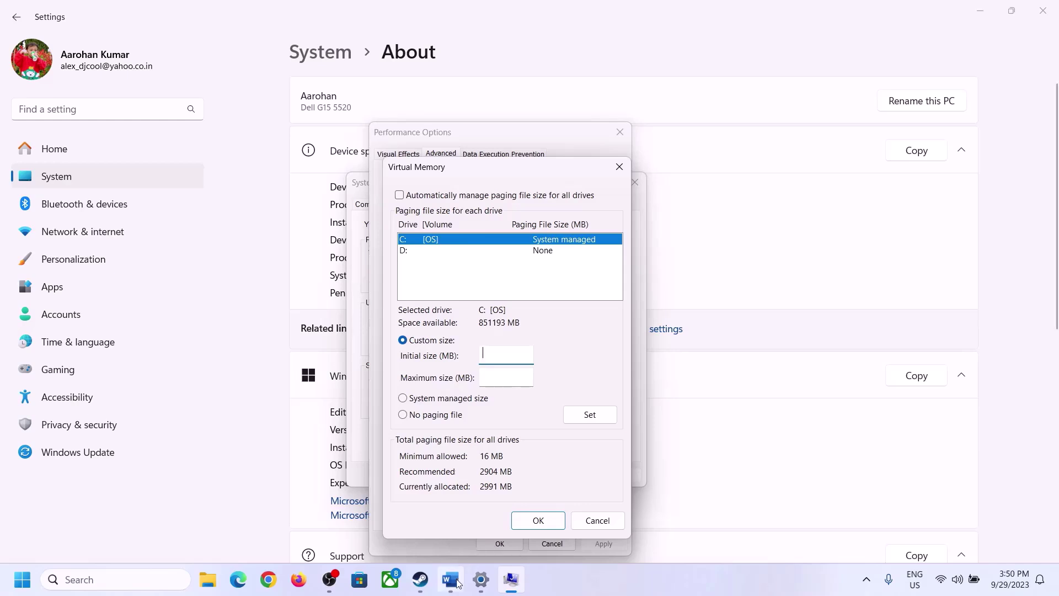
mouse_move(481, 579)
mouse_move(478, 510)
key(super+r)
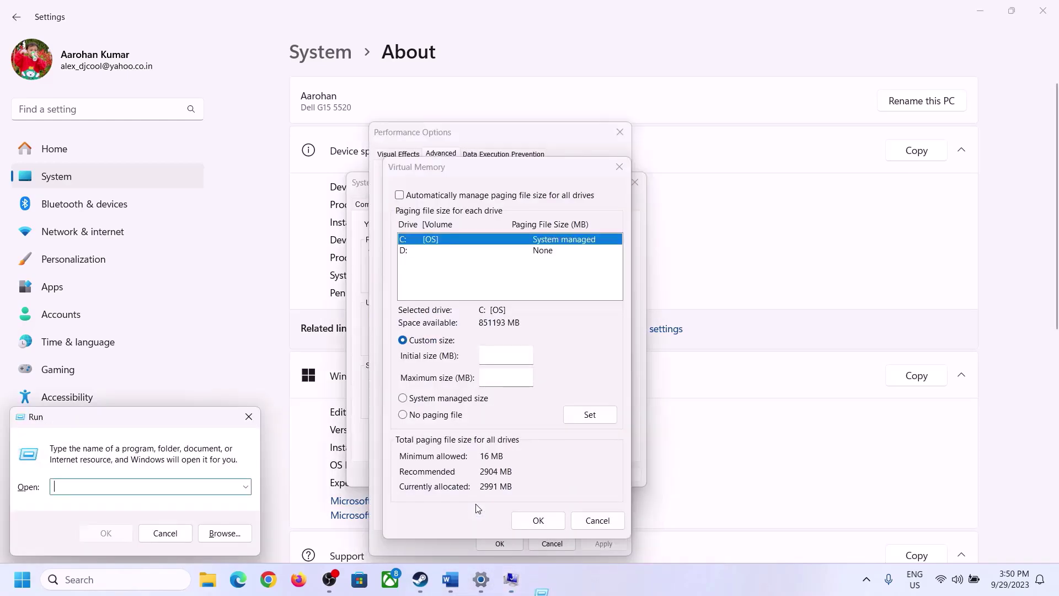
text(ca)
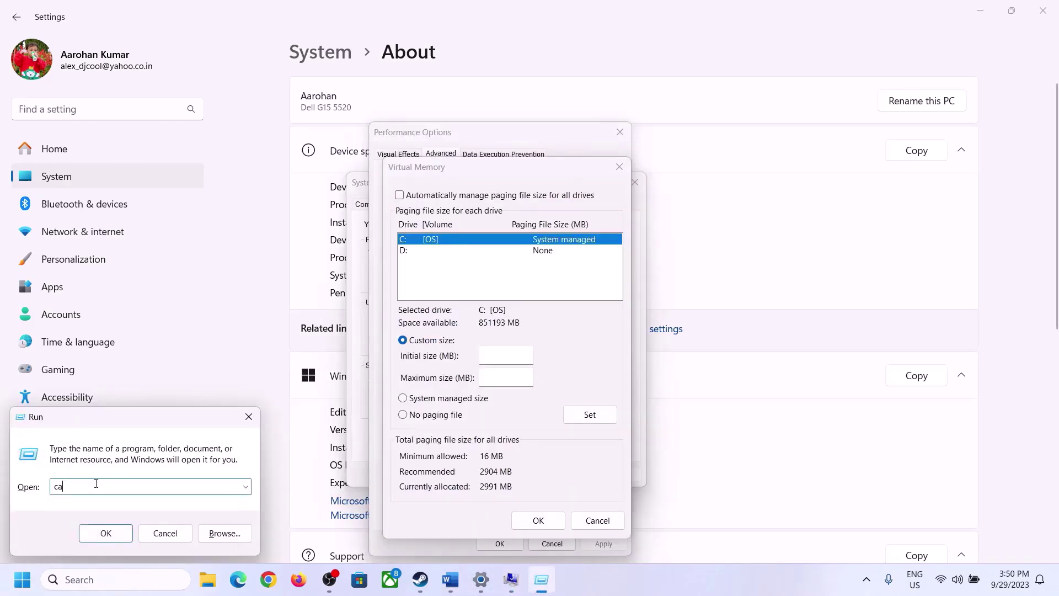
text(lc)
click(104, 533)
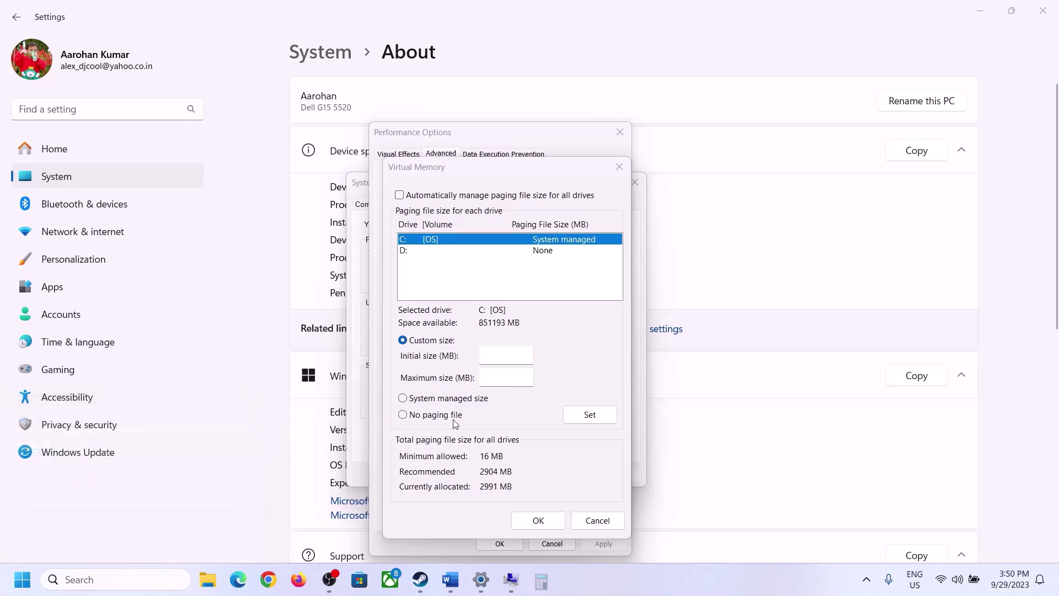
drag(132, 18, 772, 181)
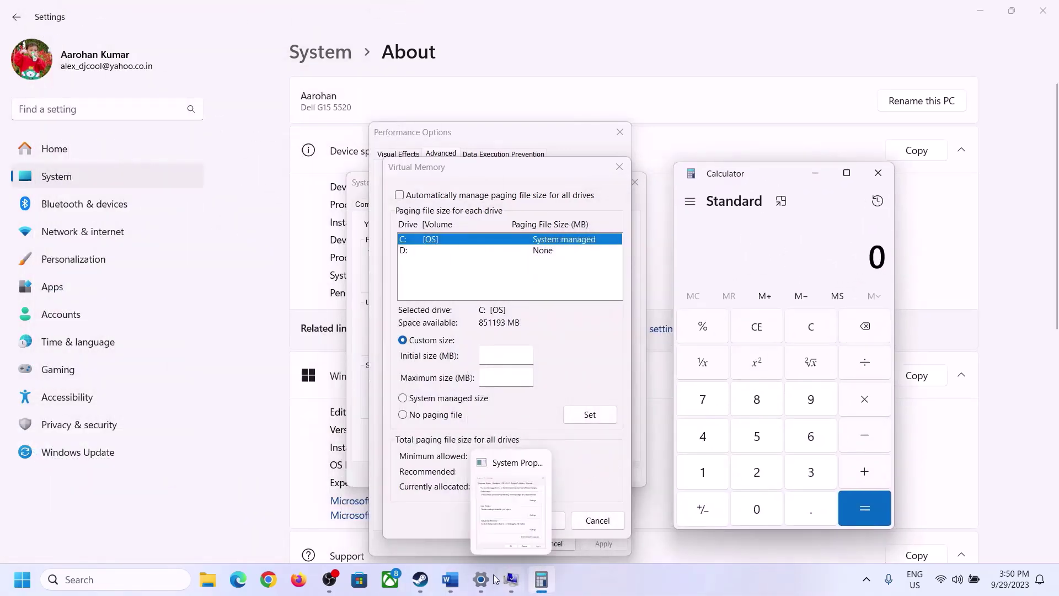
click(450, 580)
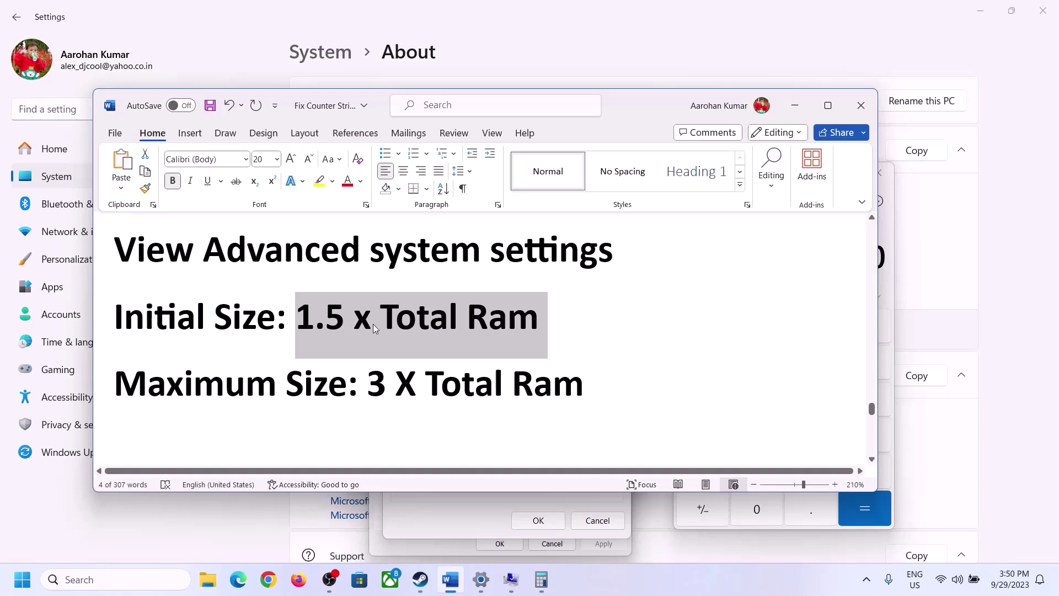
click(542, 579)
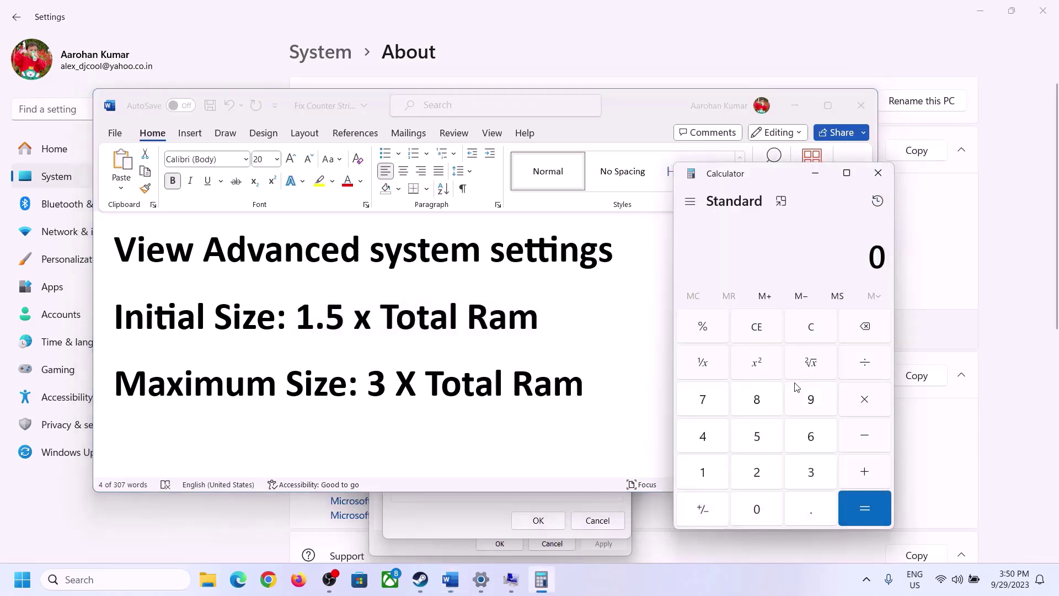
click(705, 475)
click(806, 446)
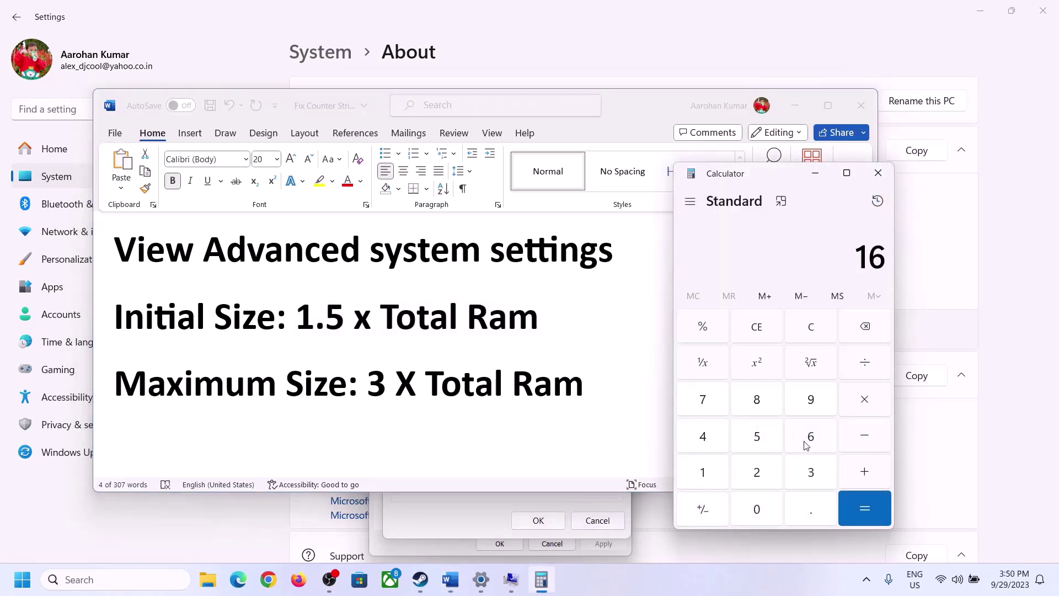
click(814, 340)
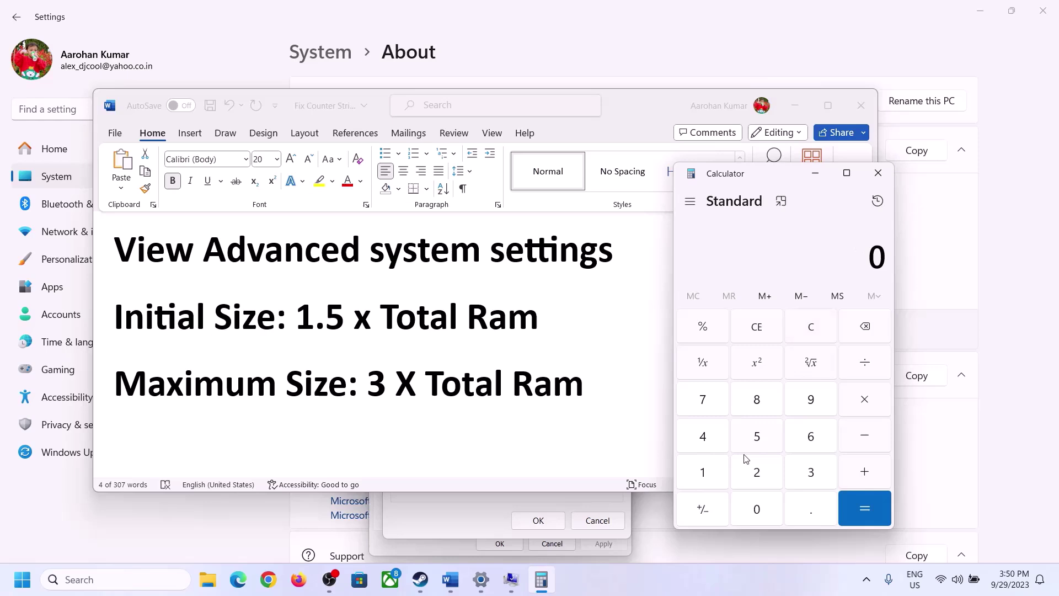
Step: Calculate 16 × 1024 to convert the total RAM from GB to MB
click(711, 474)
click(794, 439)
click(865, 402)
click(707, 479)
click(759, 516)
click(759, 478)
click(711, 445)
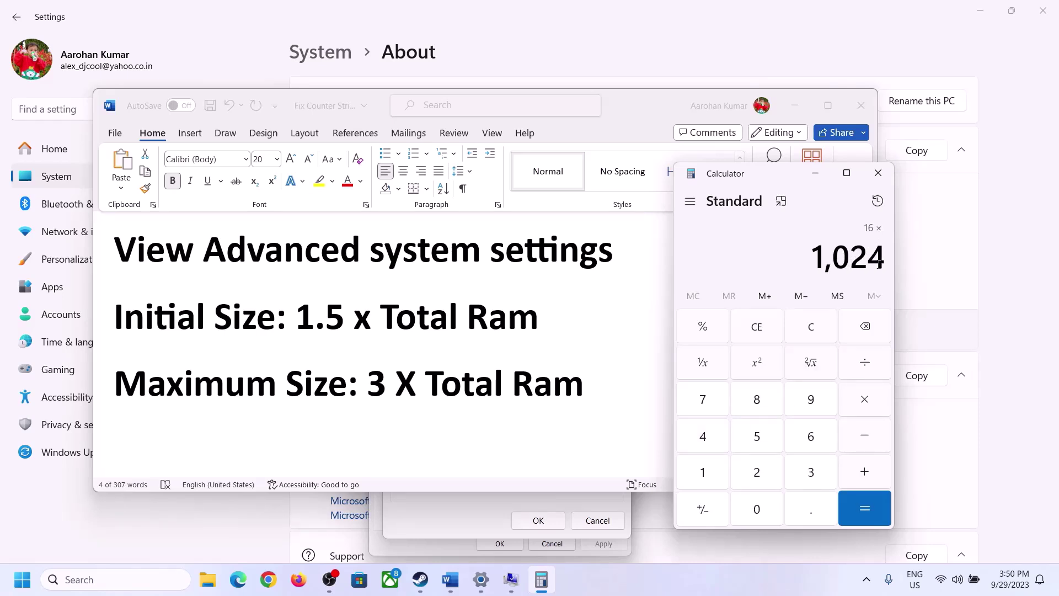
click(864, 509)
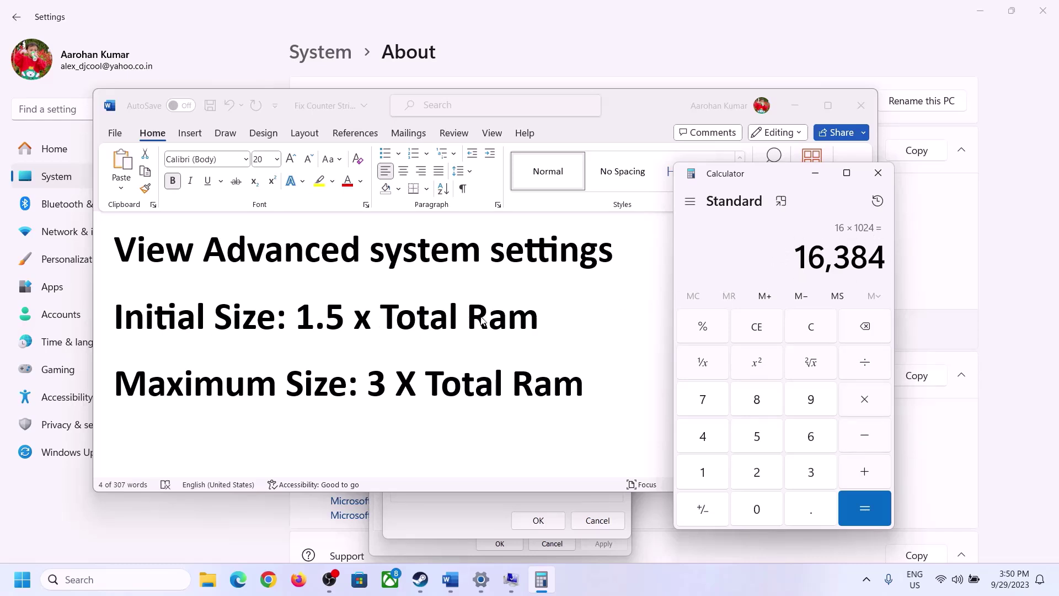
Step: Multiply the RAM amount in MB by 1.5 to work out the initial paging file size
click(865, 400)
click(715, 473)
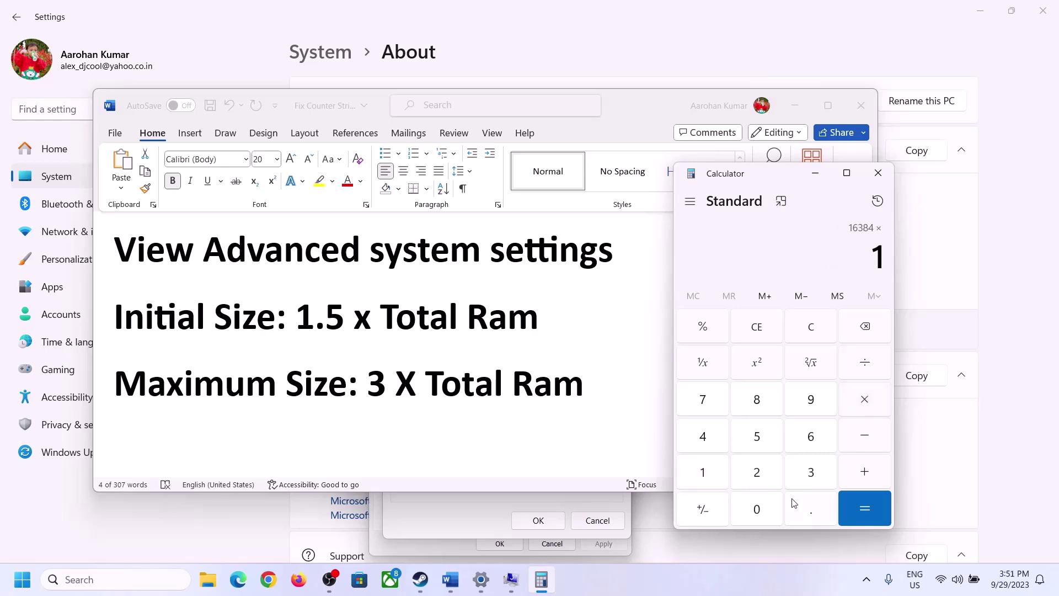
click(805, 516)
click(757, 436)
click(863, 502)
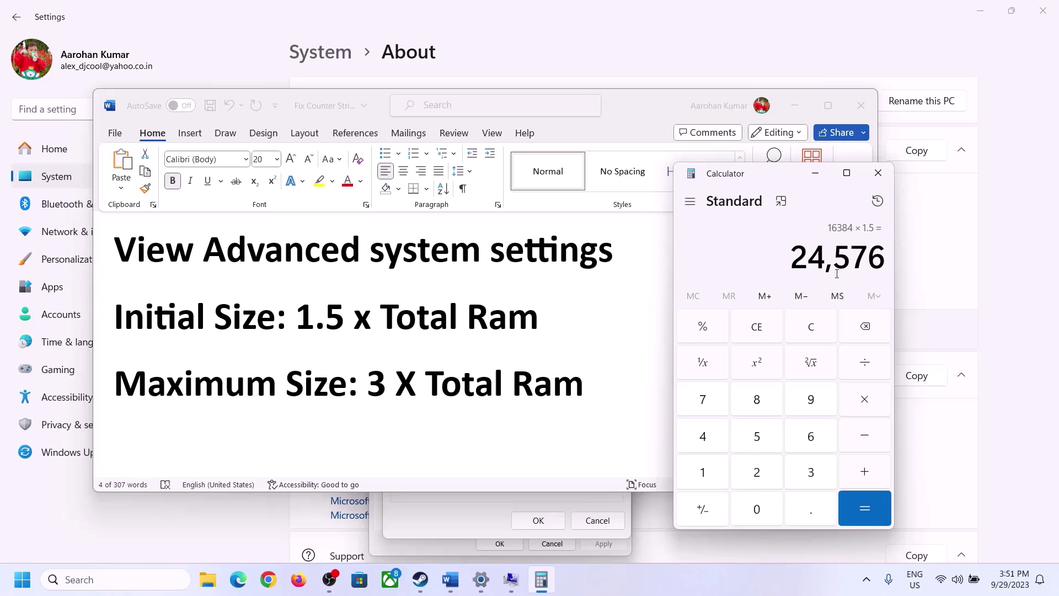
Step: Enter 24576 MB as the custom initial paging file size for drive C: in the Virtual Memory dialog
click(510, 579)
click(501, 356)
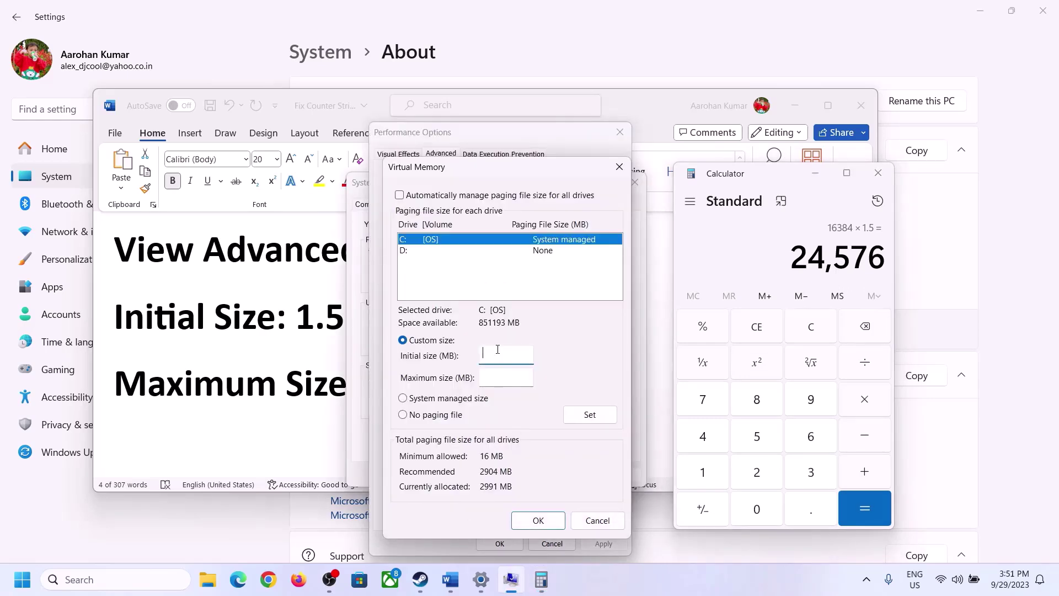
text(24576)
click(531, 377)
Step: Check the maximum size rule in the Word notes and the installed RAM in Settings, and clear the Calculator
click(309, 390)
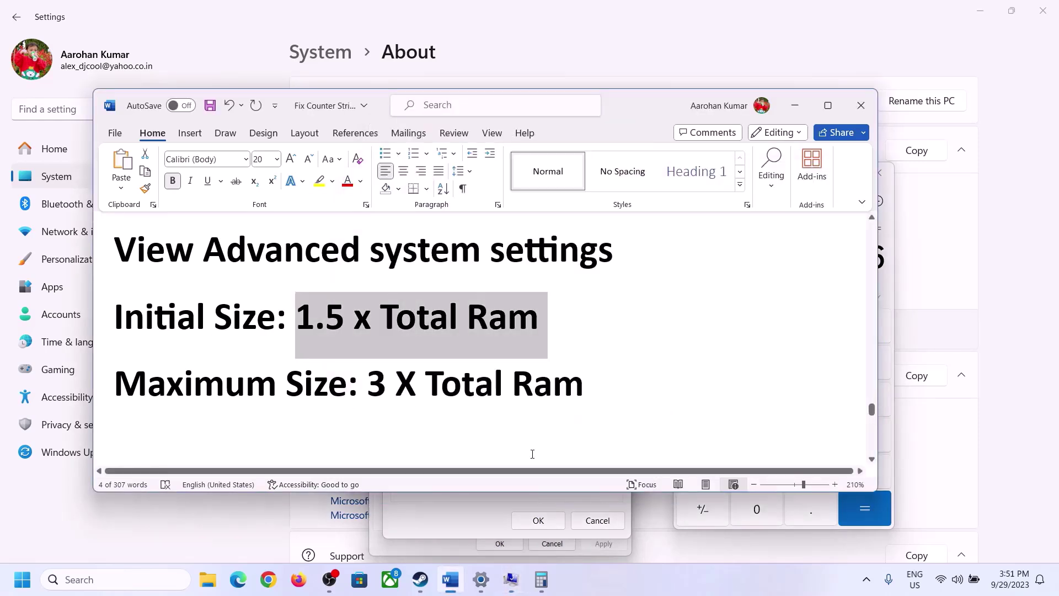
click(890, 285)
click(821, 329)
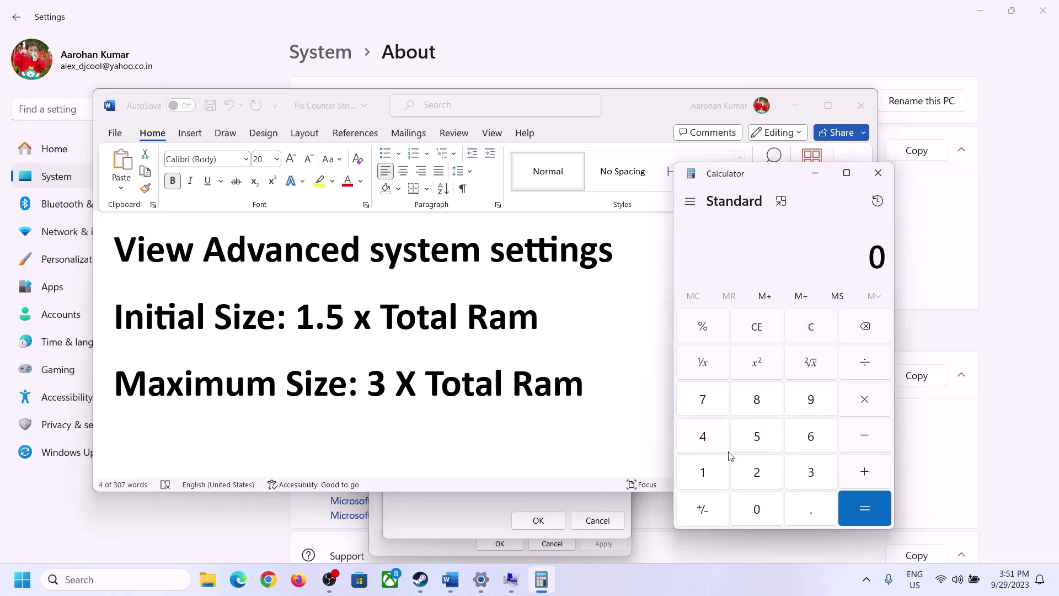
click(485, 585)
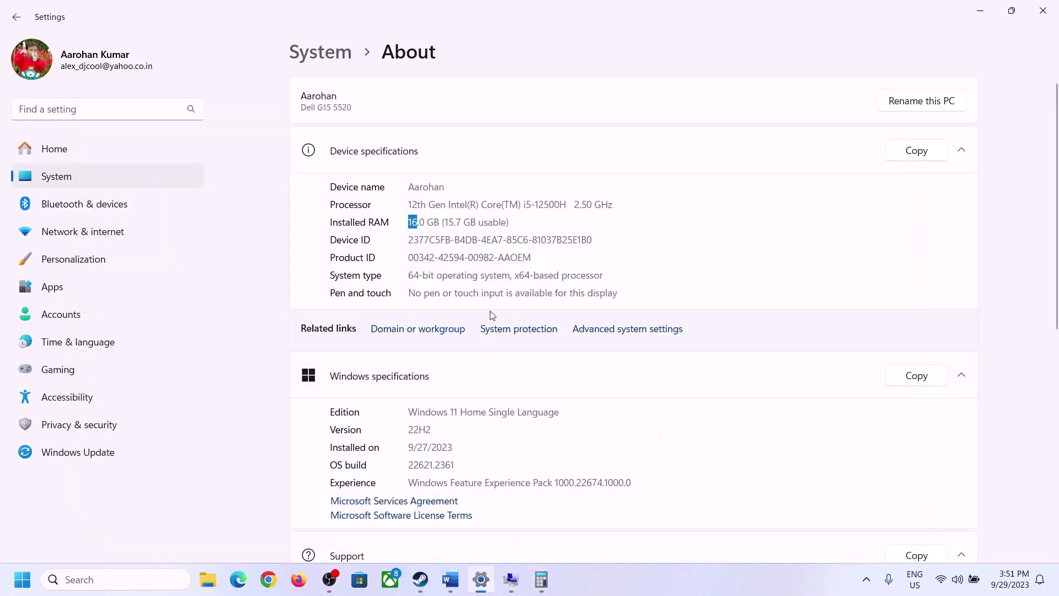
click(542, 574)
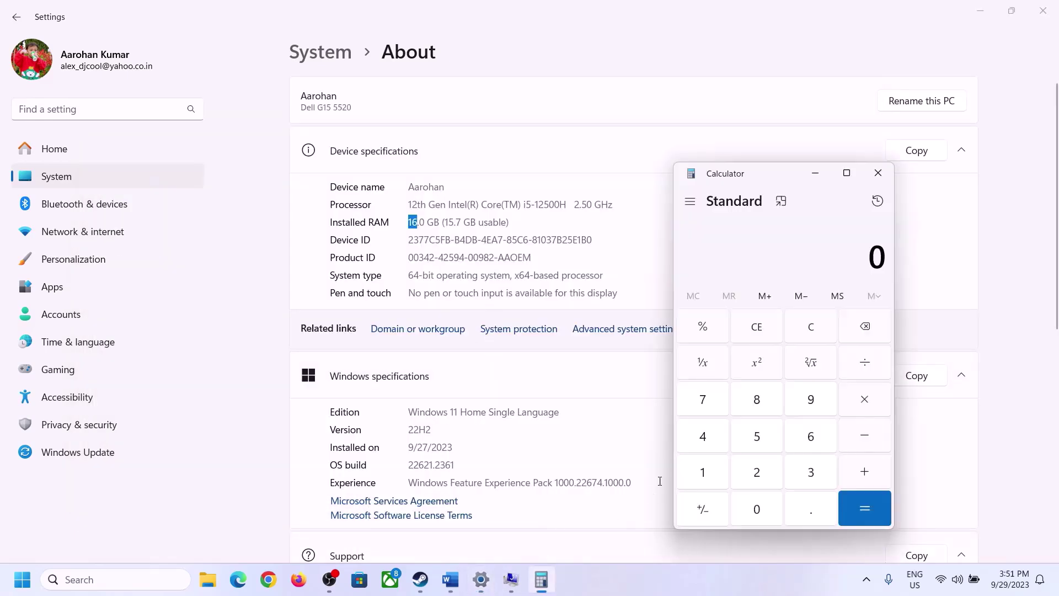
Step: Calculate 16 × 1024 again to get the total RAM in MB for the maximum size
click(714, 469)
click(807, 438)
click(861, 400)
click(710, 467)
click(748, 505)
click(757, 473)
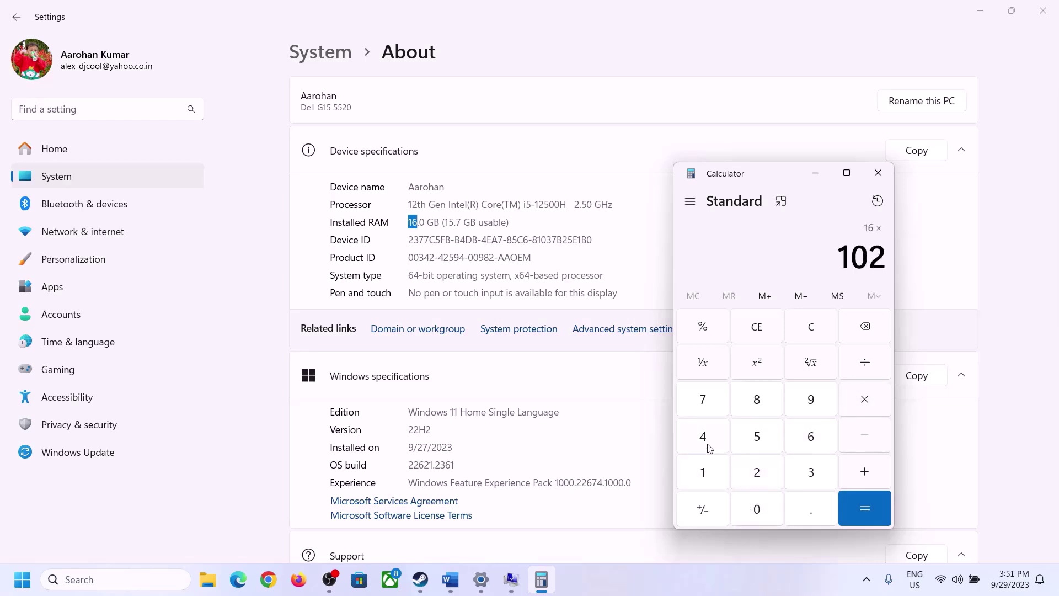
click(704, 439)
click(856, 515)
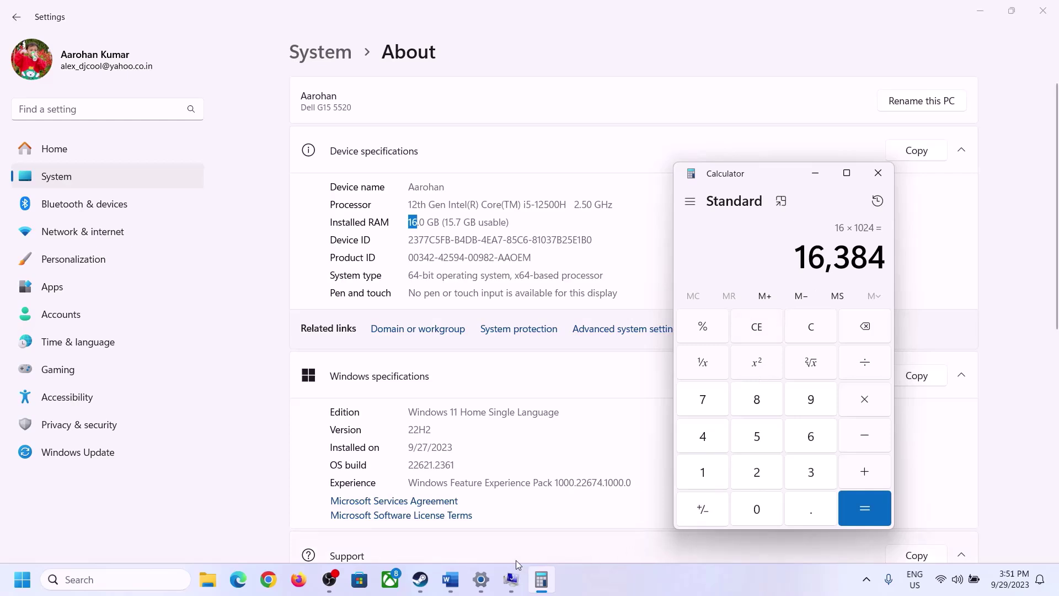
Step: Multiply the RAM amount in MB by 3, following the maximum size rule in the notes
click(451, 579)
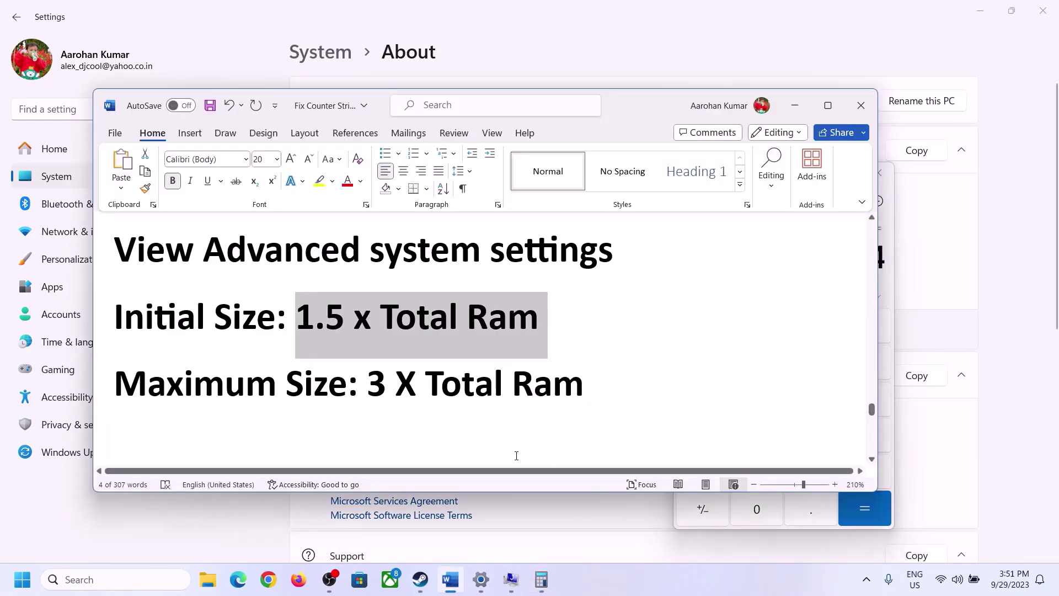
click(541, 580)
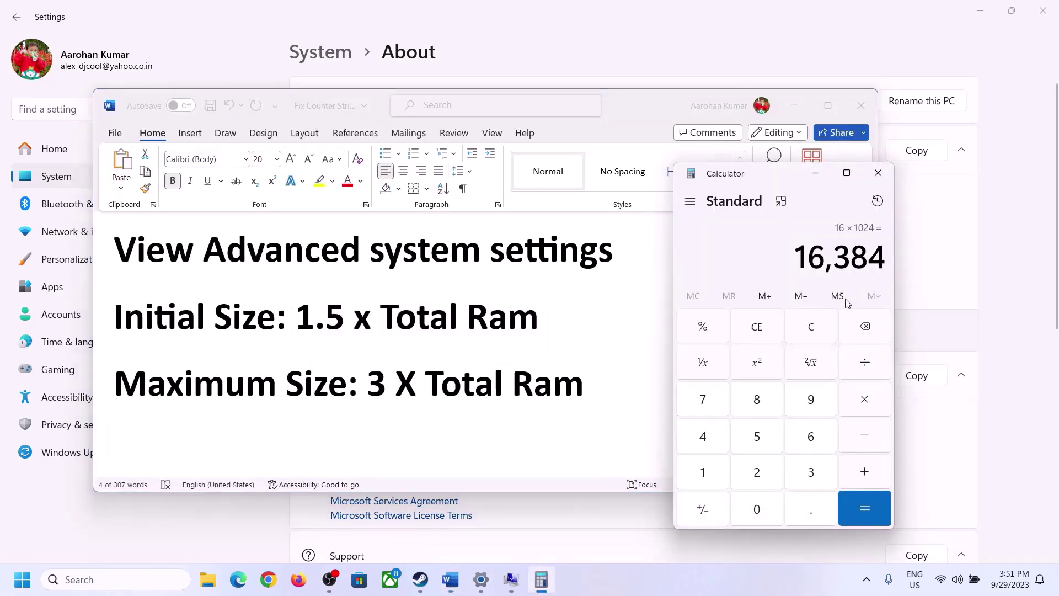
click(865, 399)
click(797, 473)
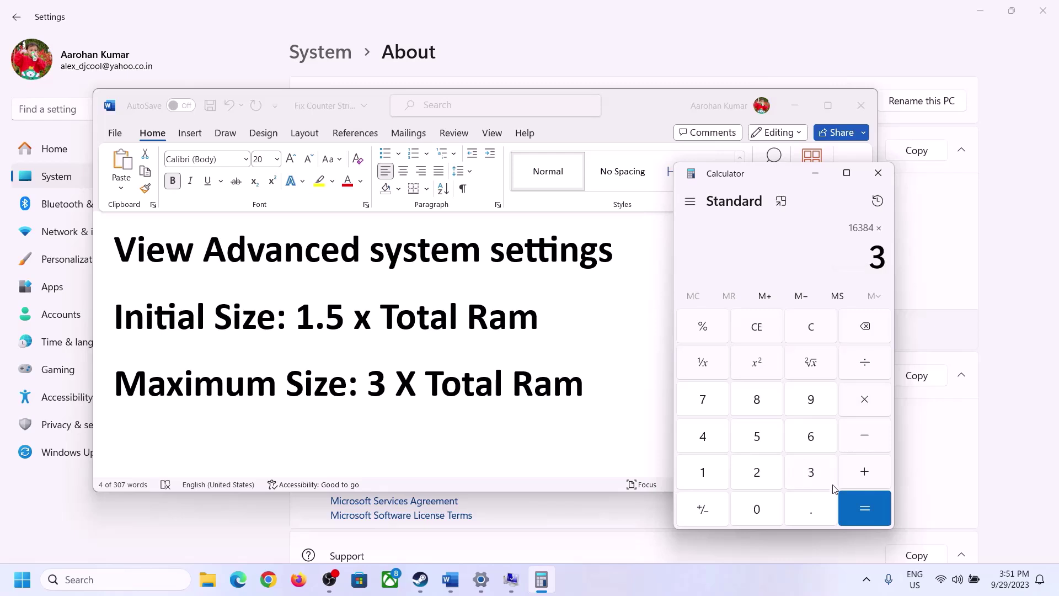
click(864, 507)
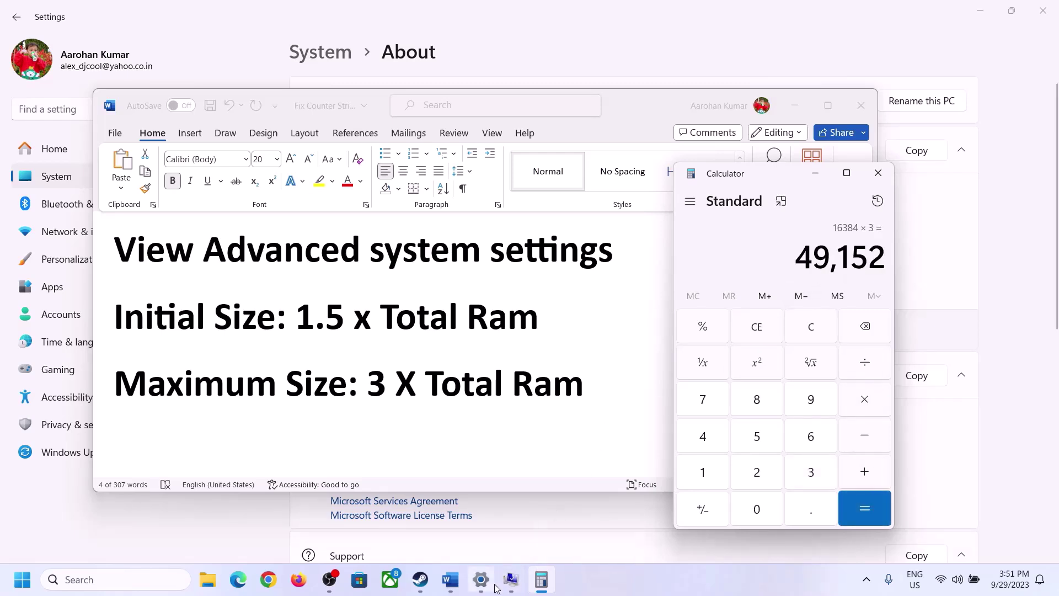
Step: Set the maximum paging file size for drive C: to 49152 MB, apply the custom size and accept the Virtual Memory changes
click(511, 579)
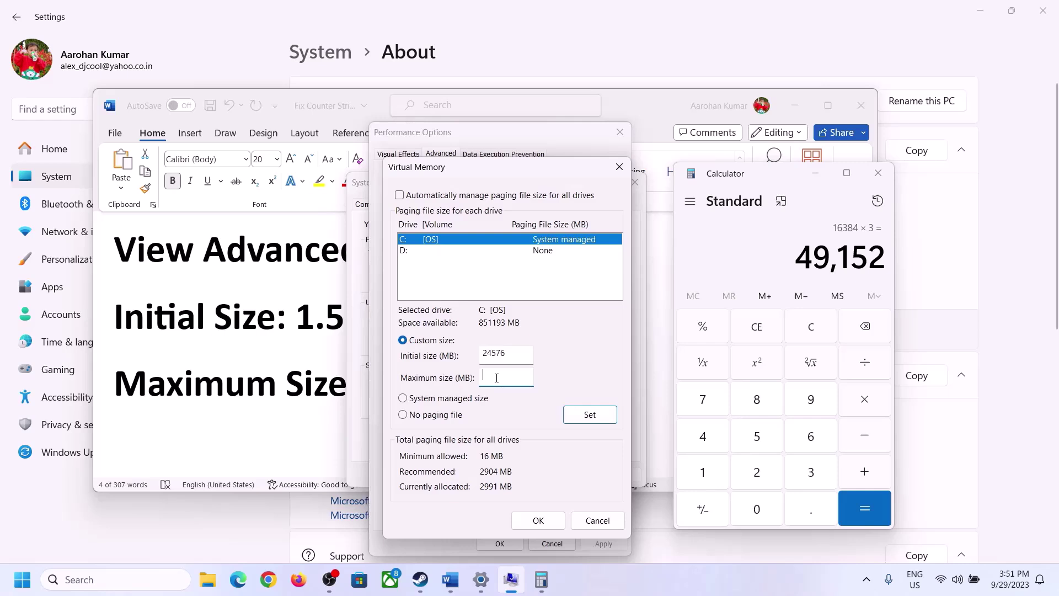
text(49152)
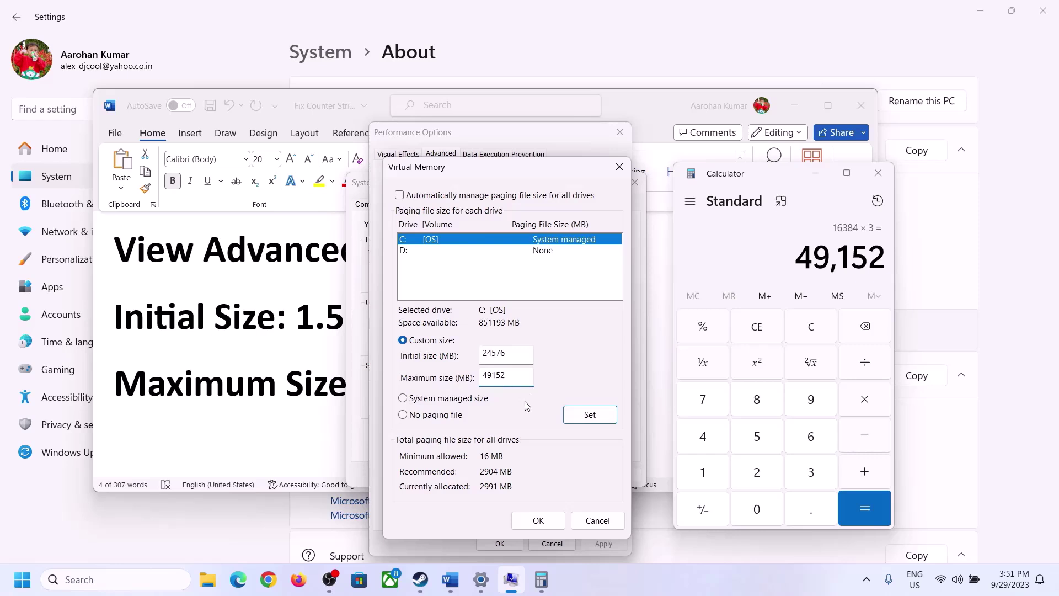
click(590, 417)
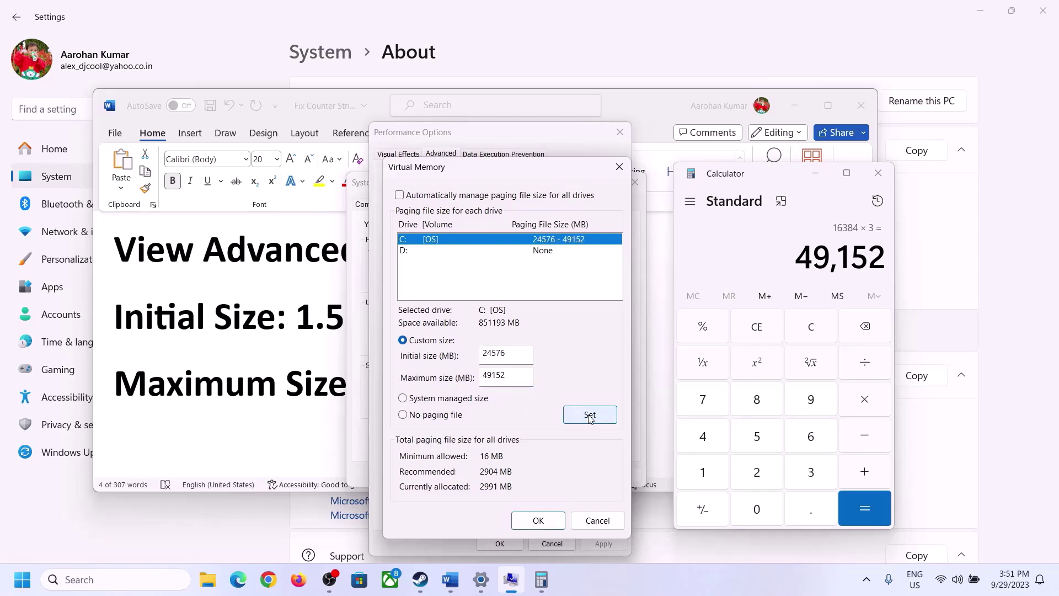
click(540, 520)
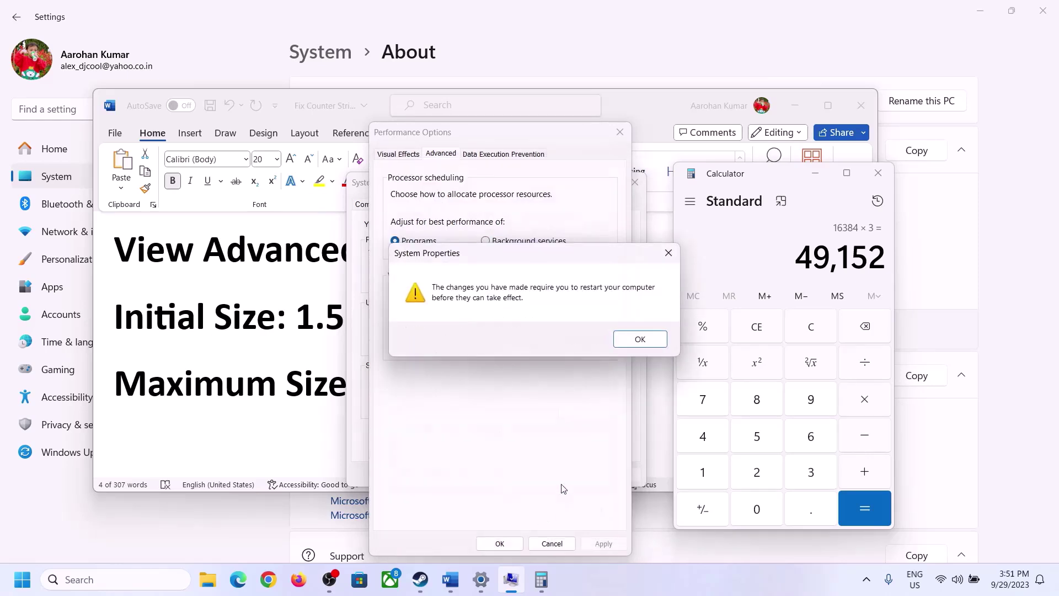
click(655, 338)
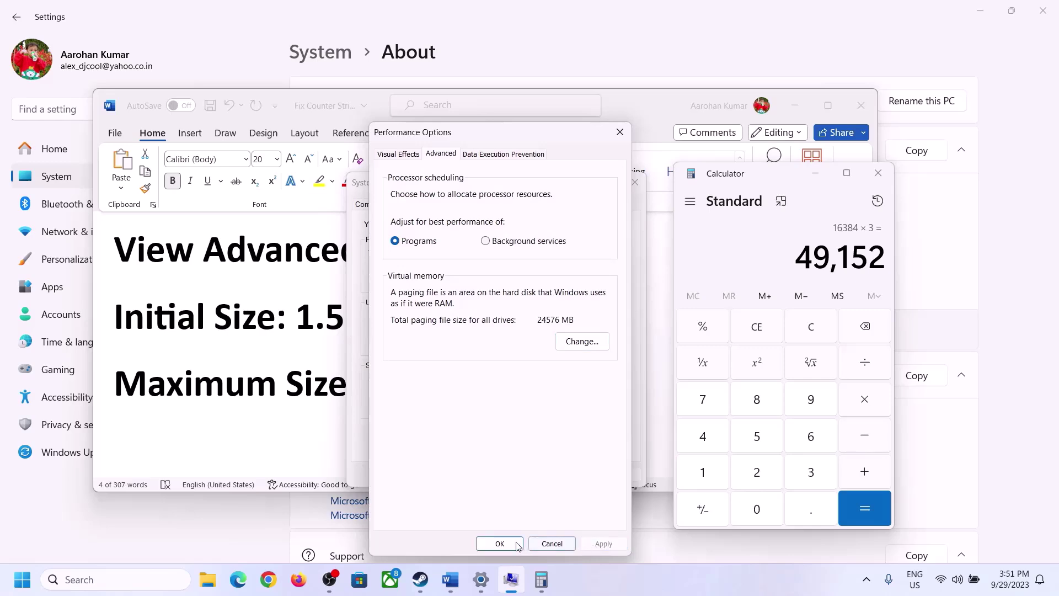
Step: Accept the Performance Options and System Properties dialogs and dismiss the restart prompt without restarting
click(500, 544)
click(502, 474)
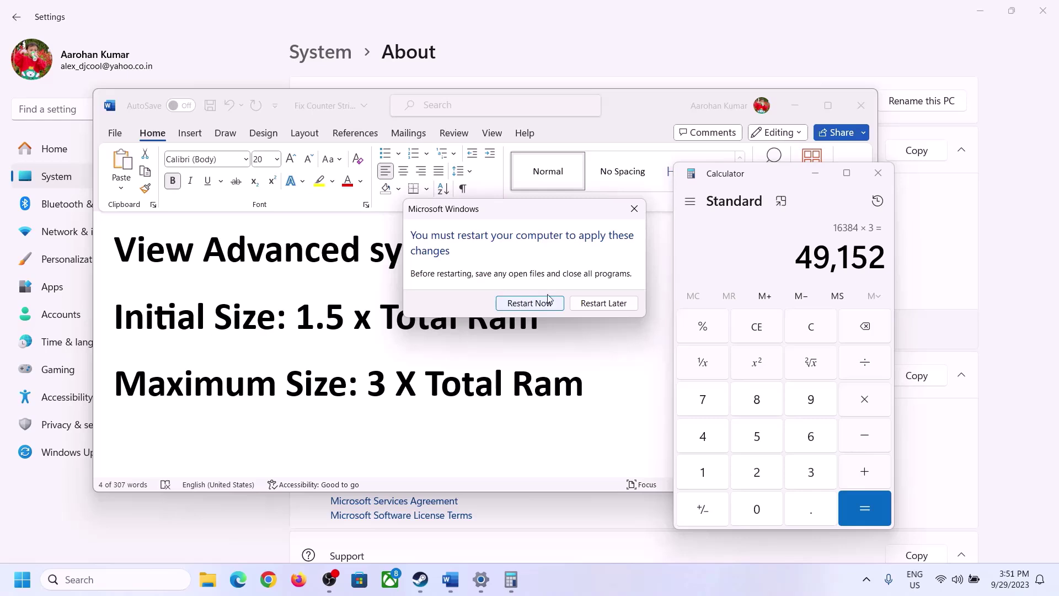
click(634, 209)
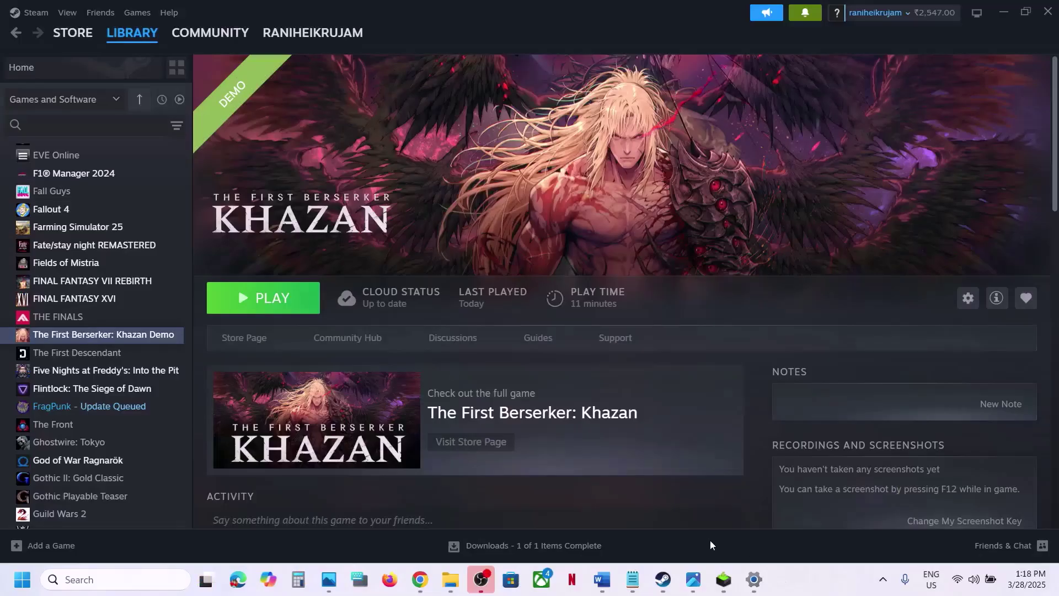
Step: Highlight the Step 15 "Update BIOS" heading in the Word notes and check the laptop's battery level in quick settings
click(601, 580)
scroll(418, 381, down, 5)
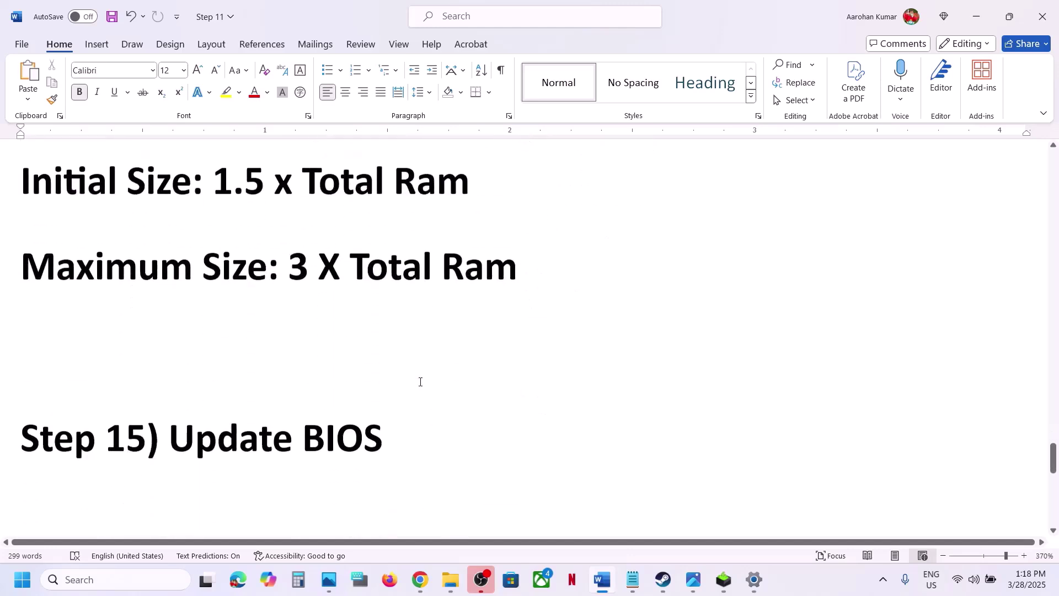
drag(157, 430, 472, 435)
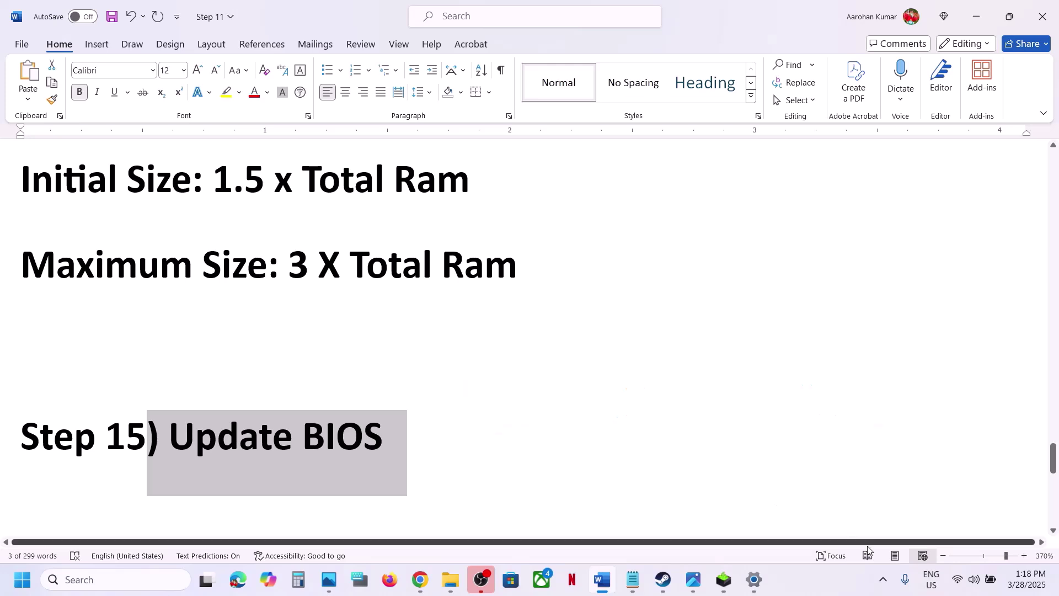
click(999, 583)
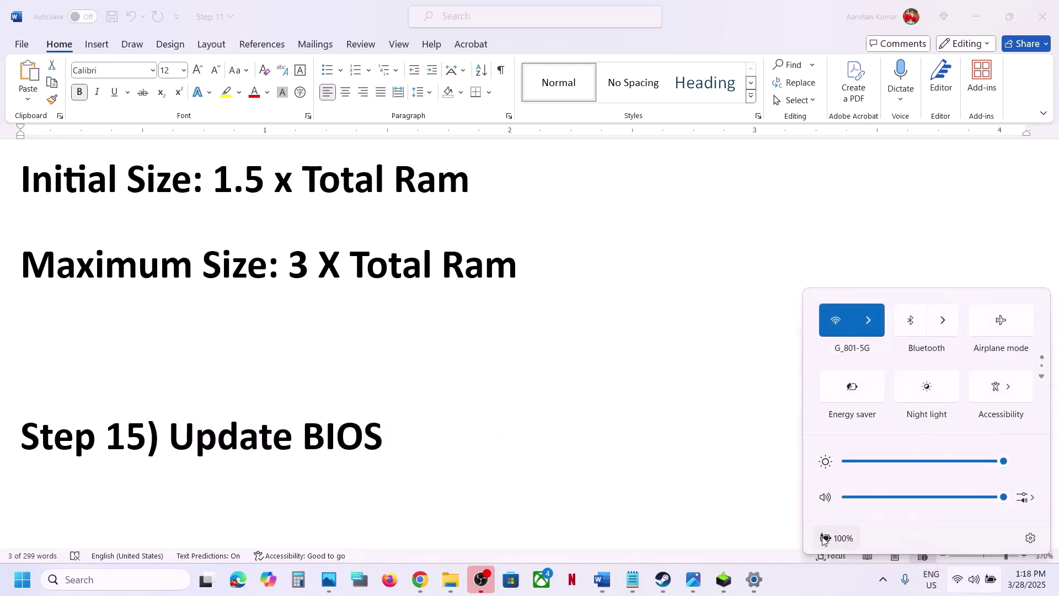
click(419, 422)
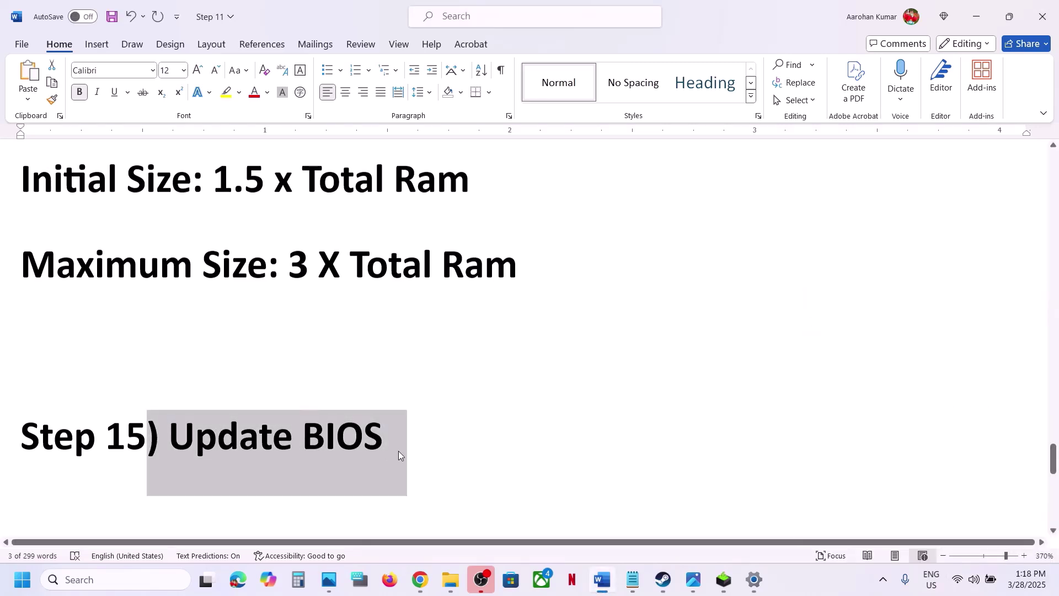
Step: Review Step 16 in the notes, highlighting "switch to dx11" and the advice on Windowed mode and lower video settings
scroll(399, 453, down, 5)
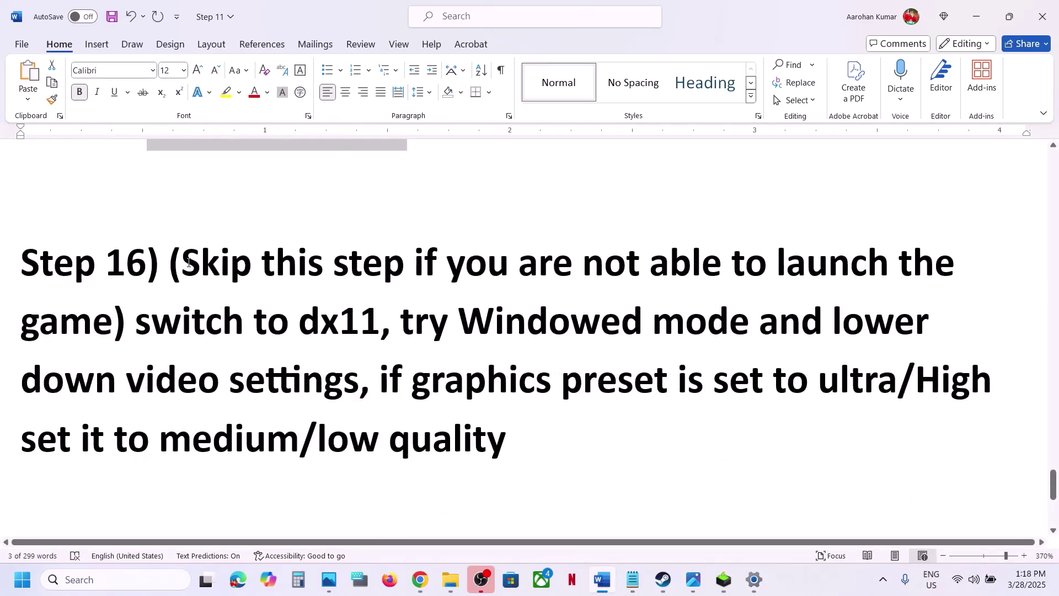
drag(188, 263, 374, 322)
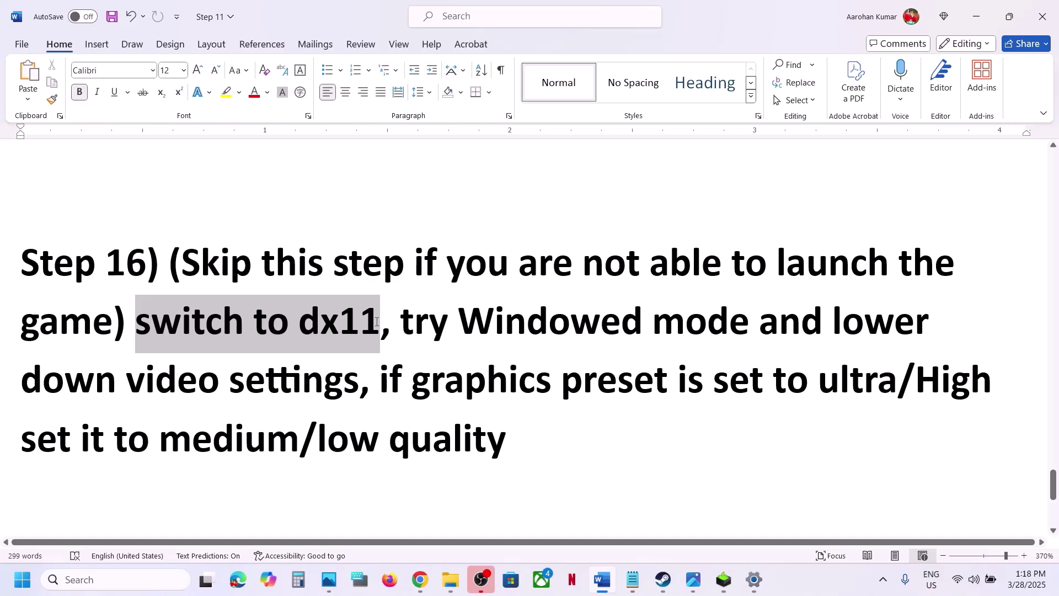
drag(377, 322, 377, 322)
drag(409, 321, 346, 381)
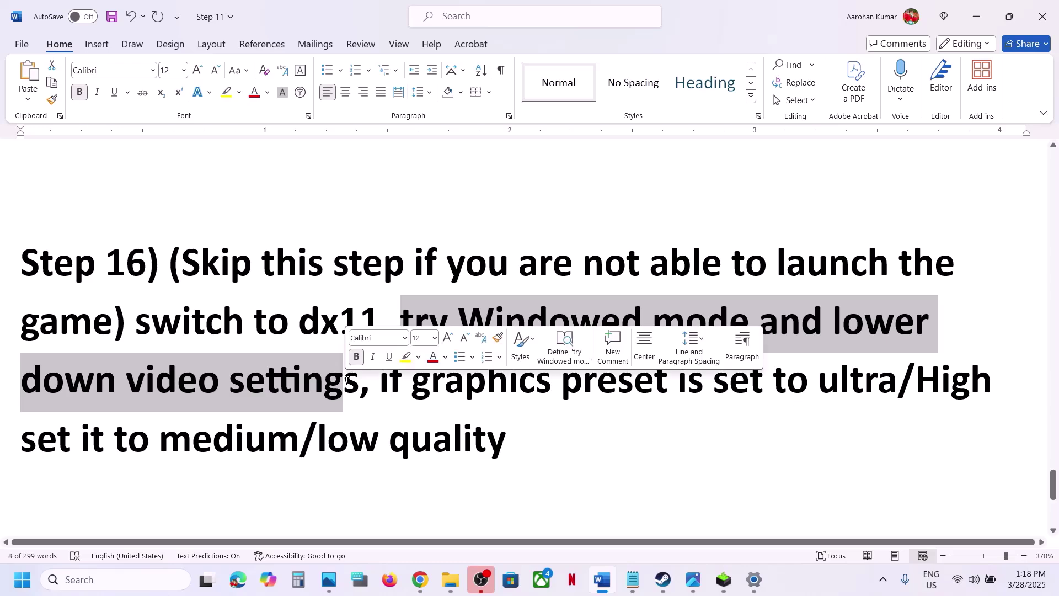
click(460, 388)
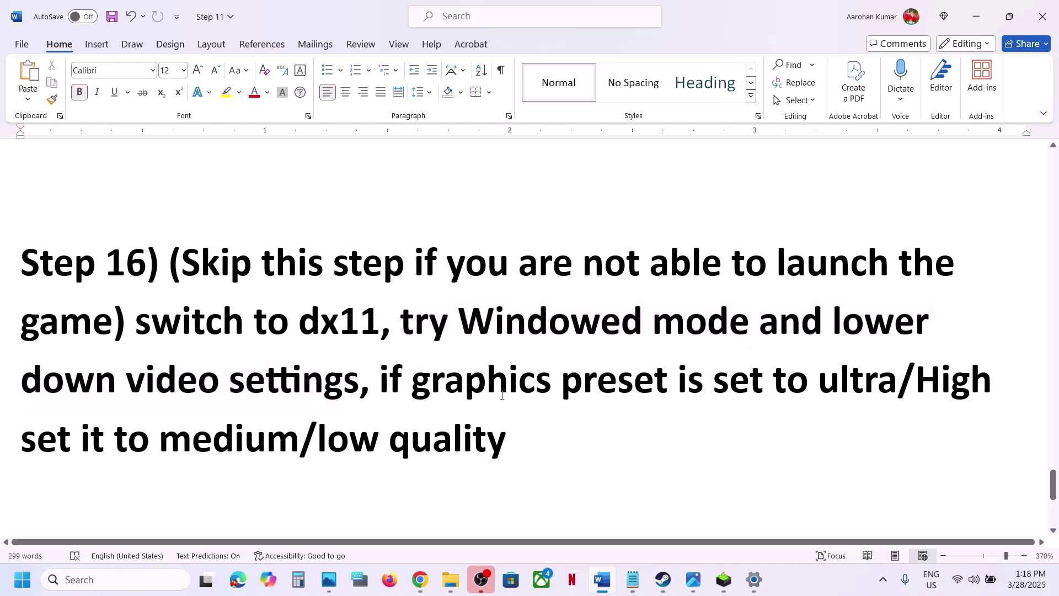
Step: Highlight the Step 17 instructions on uninstalling the game, deleting its folder and reinstalling it on another drive
scroll(558, 294, down, 6)
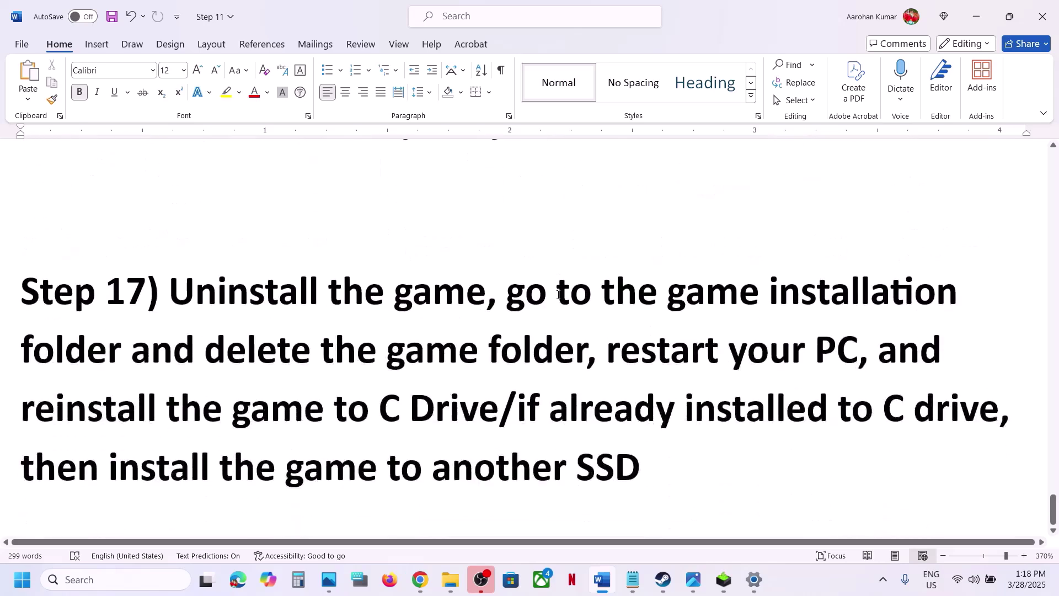
shift+click(669, 465)
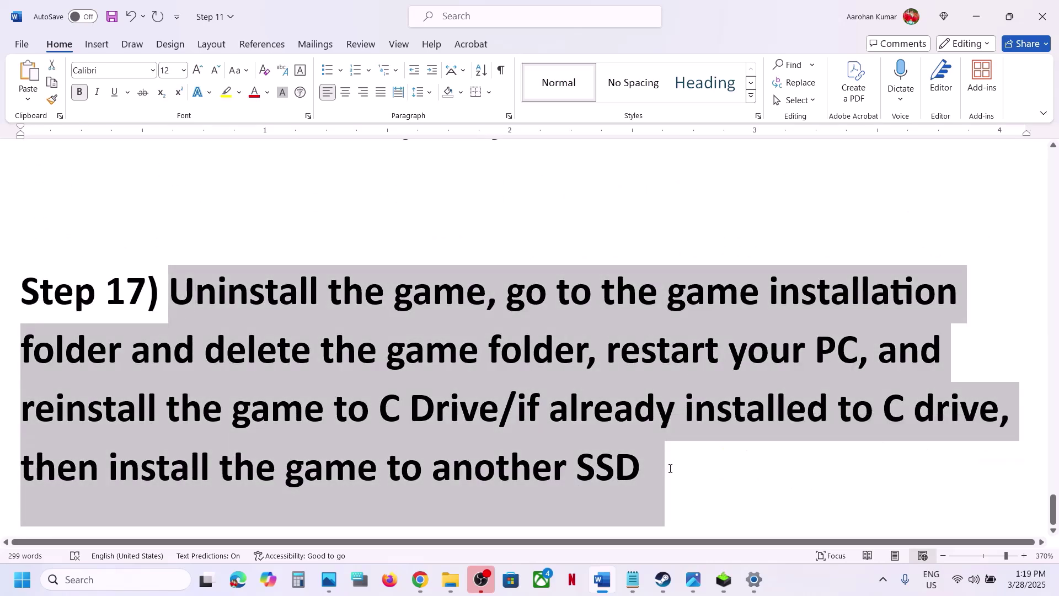
click(669, 465)
Step: Look up the Manage options for The First Berserker: Khazan Demo in Steam and highlight "C Drive" in the Step 17 notes
click(674, 583)
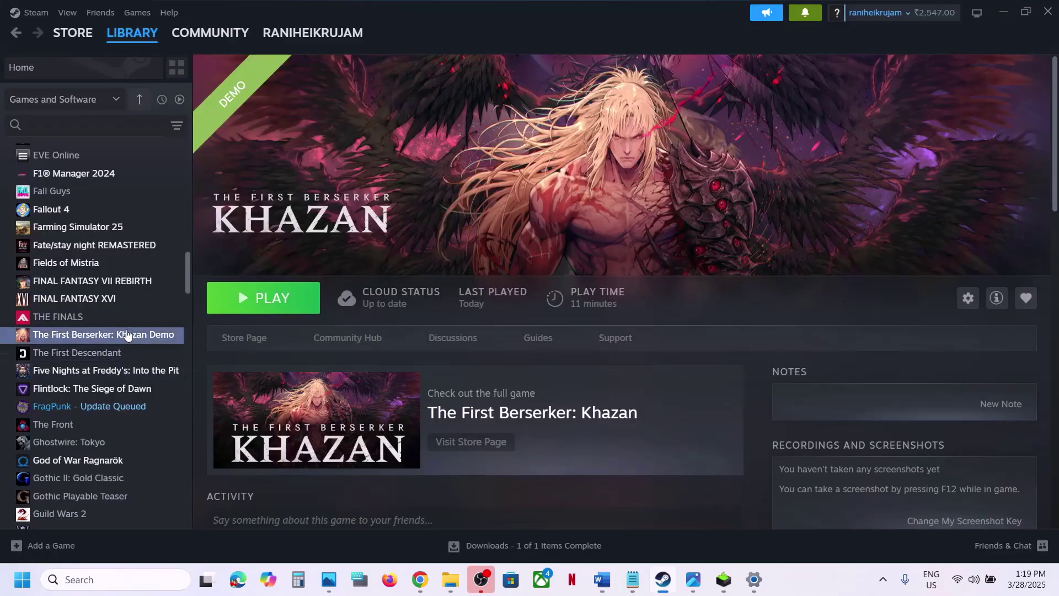
right_click(125, 332)
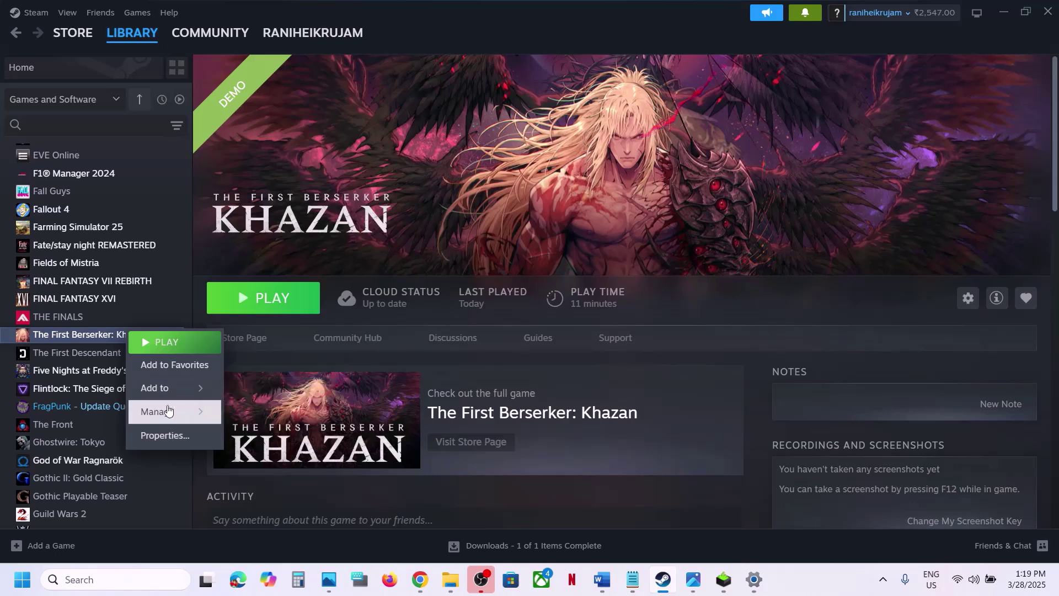
click(615, 585)
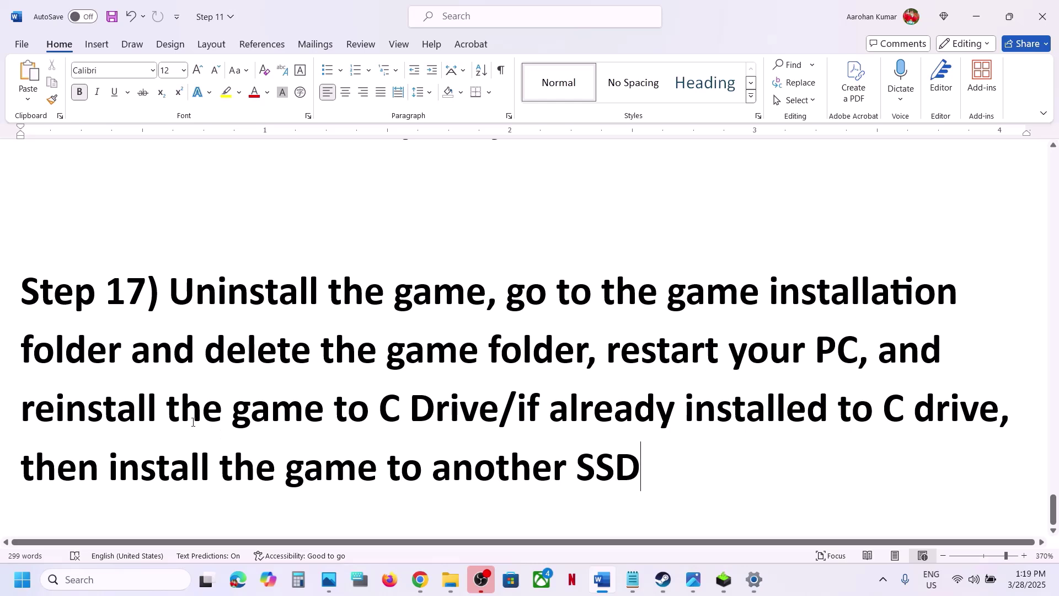
click(479, 422)
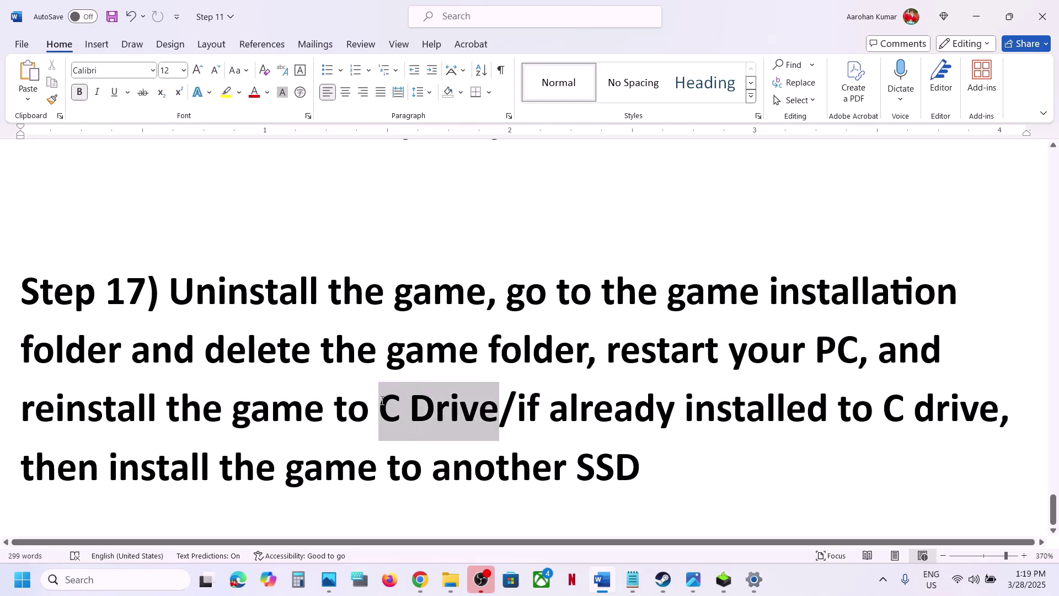